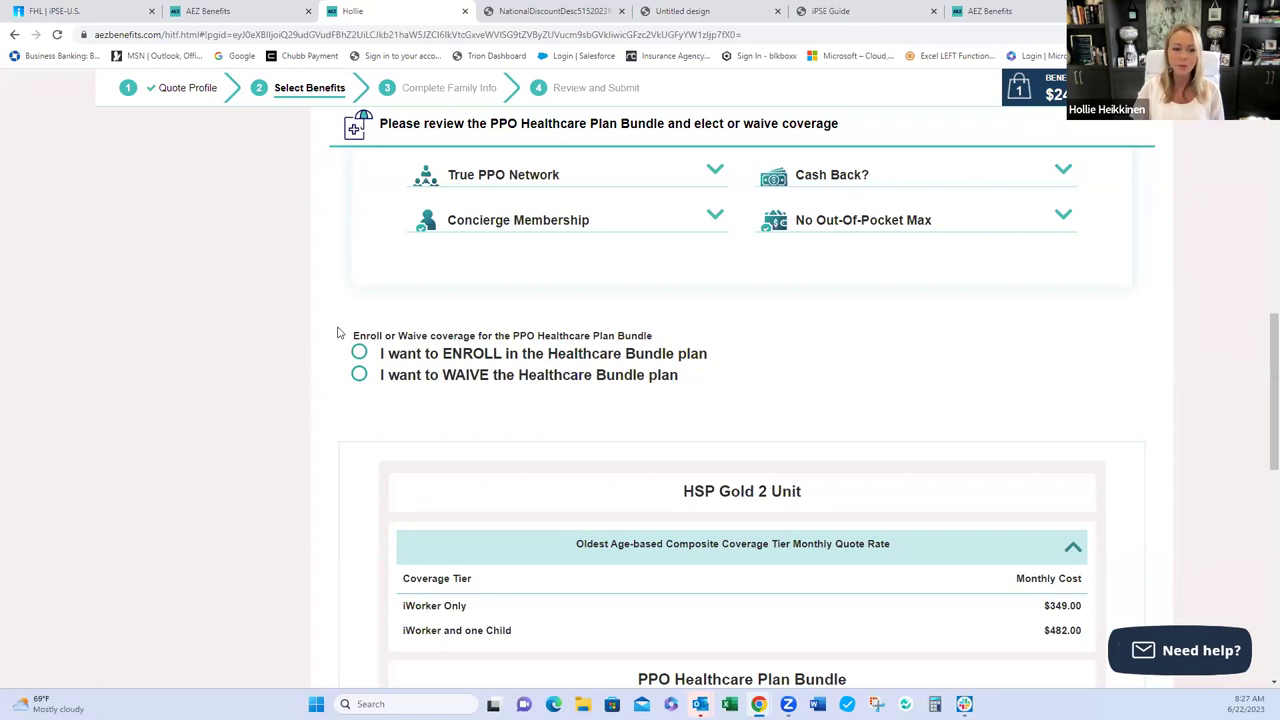
{"action": "scroll", "coordinate": [337, 333], "scroll_direction": "up", "scroll_amount": 1}
{"action": "scroll", "coordinate": [337, 333], "scroll_direction": "up", "scroll_amount": 3}
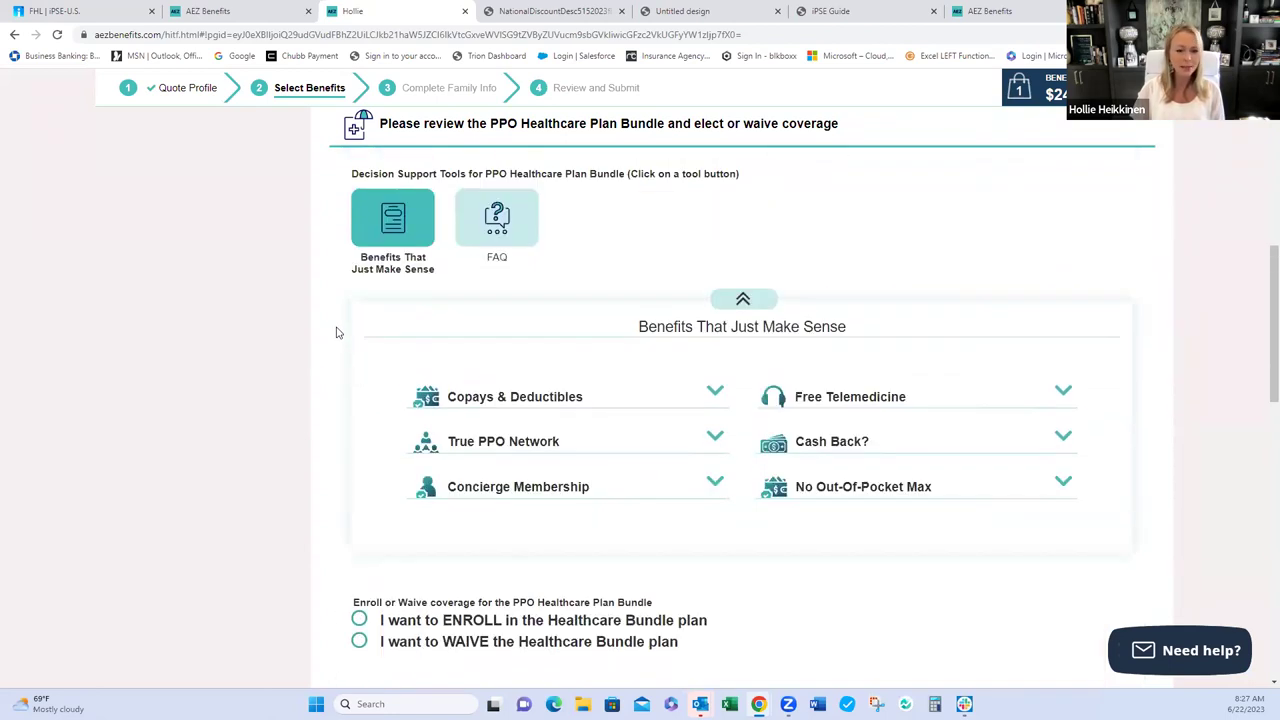
{"action": "scroll", "coordinate": [334, 331], "scroll_direction": "up", "scroll_amount": 3}
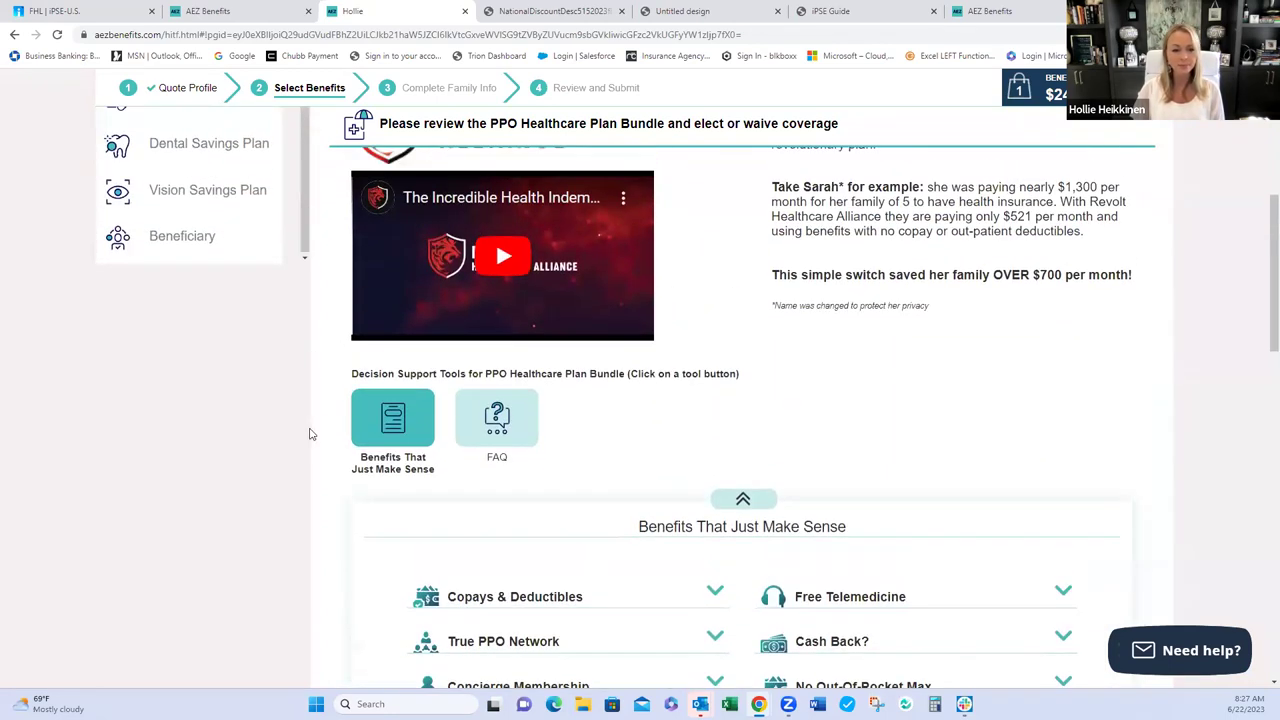
{"action": "scroll", "coordinate": [323, 427], "scroll_direction": "down", "scroll_amount": 1}
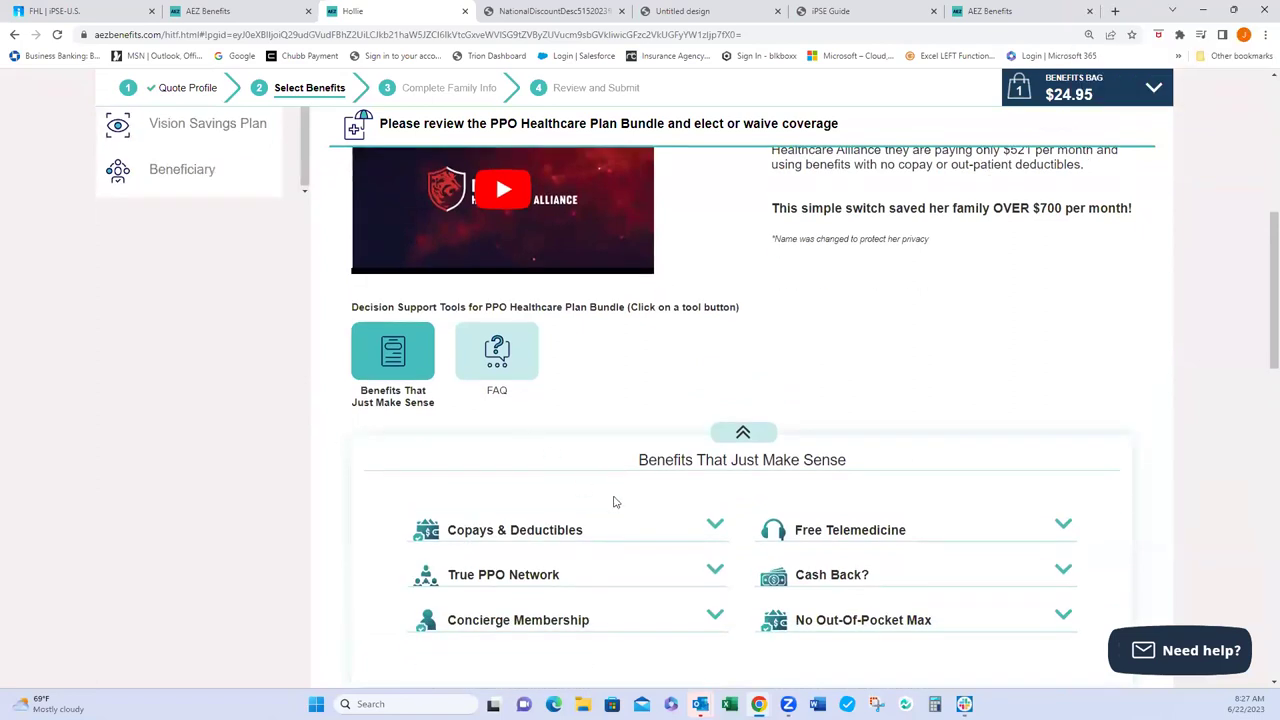
{"action": "scroll", "coordinate": [662, 518], "scroll_direction": "down", "scroll_amount": 2}
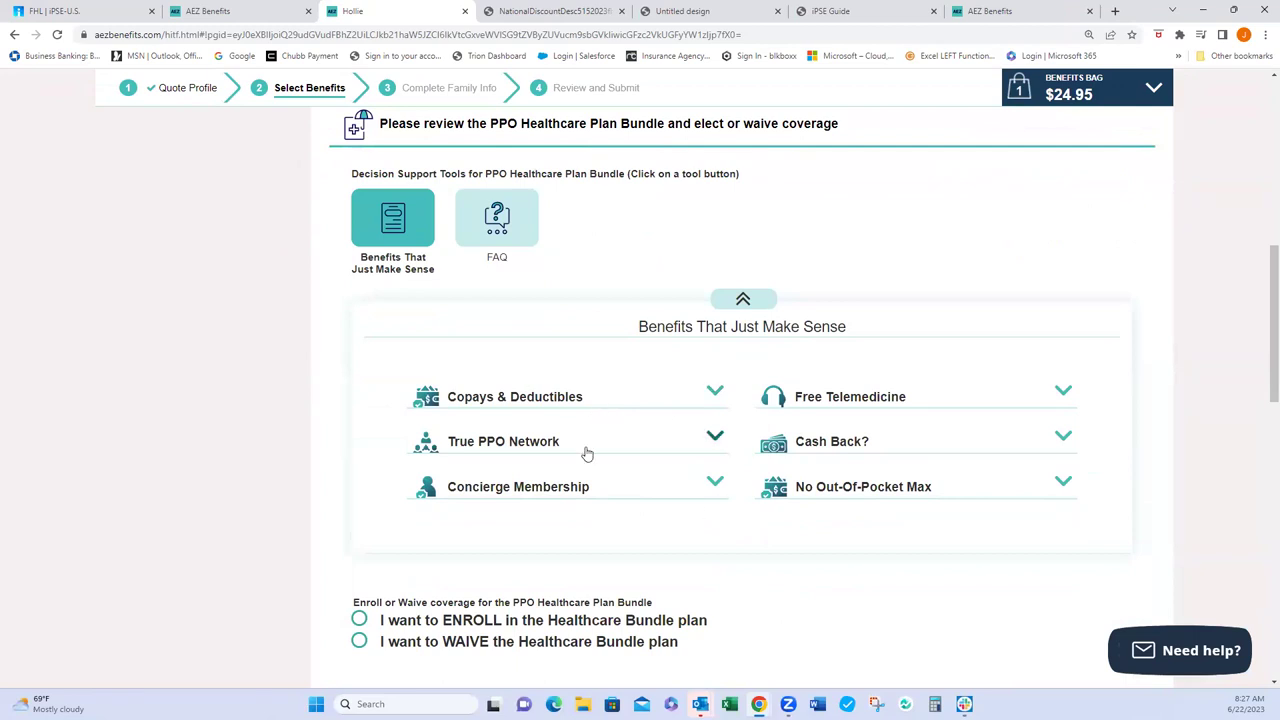
{"action": "scroll", "coordinate": [621, 477], "scroll_direction": "down", "scroll_amount": 1}
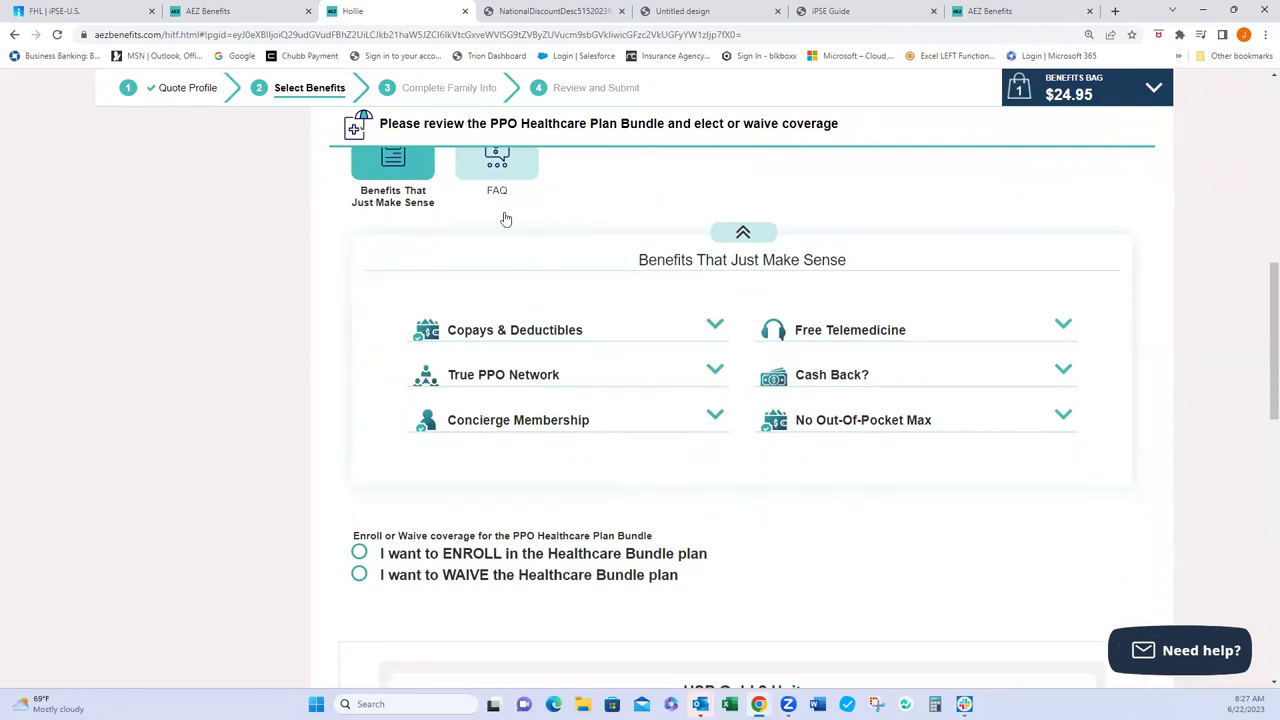
{"action": "scroll", "coordinate": [500, 403], "scroll_direction": "down", "scroll_amount": 4}
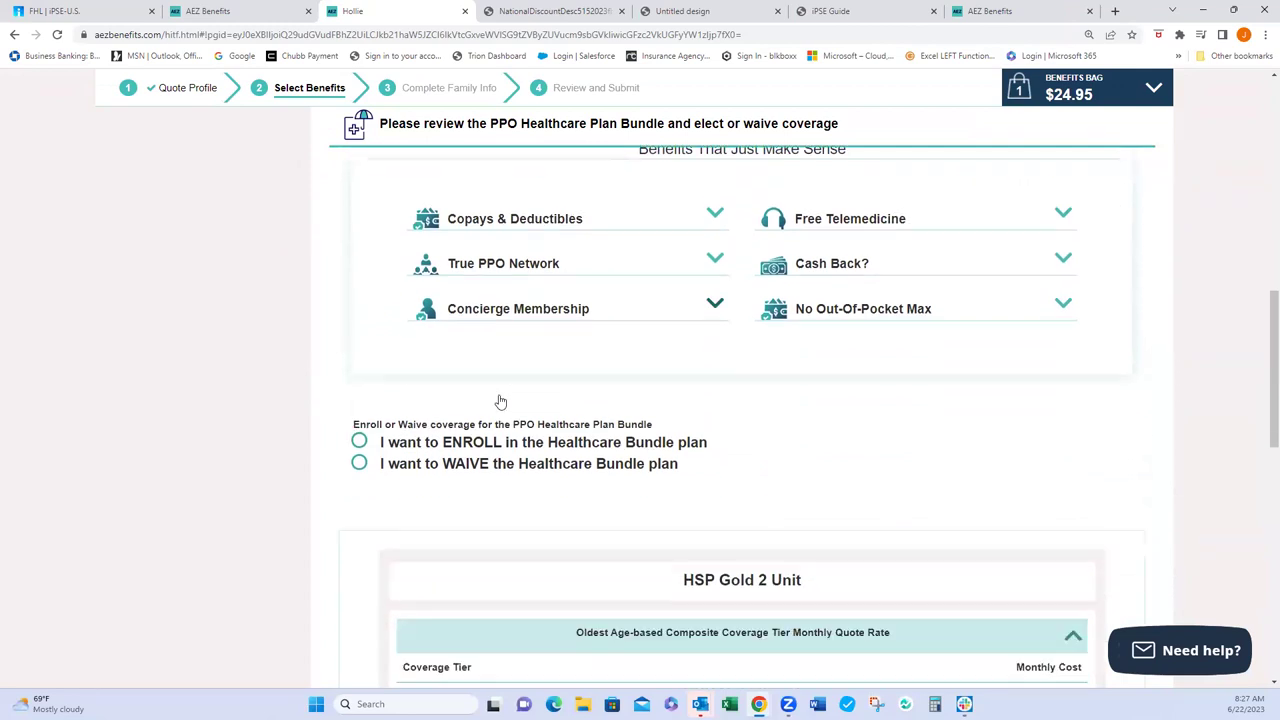
- Choose to enroll in the PPO Healthcare Plan Bundle
{"action": "left_click", "coordinate": [358, 286]}
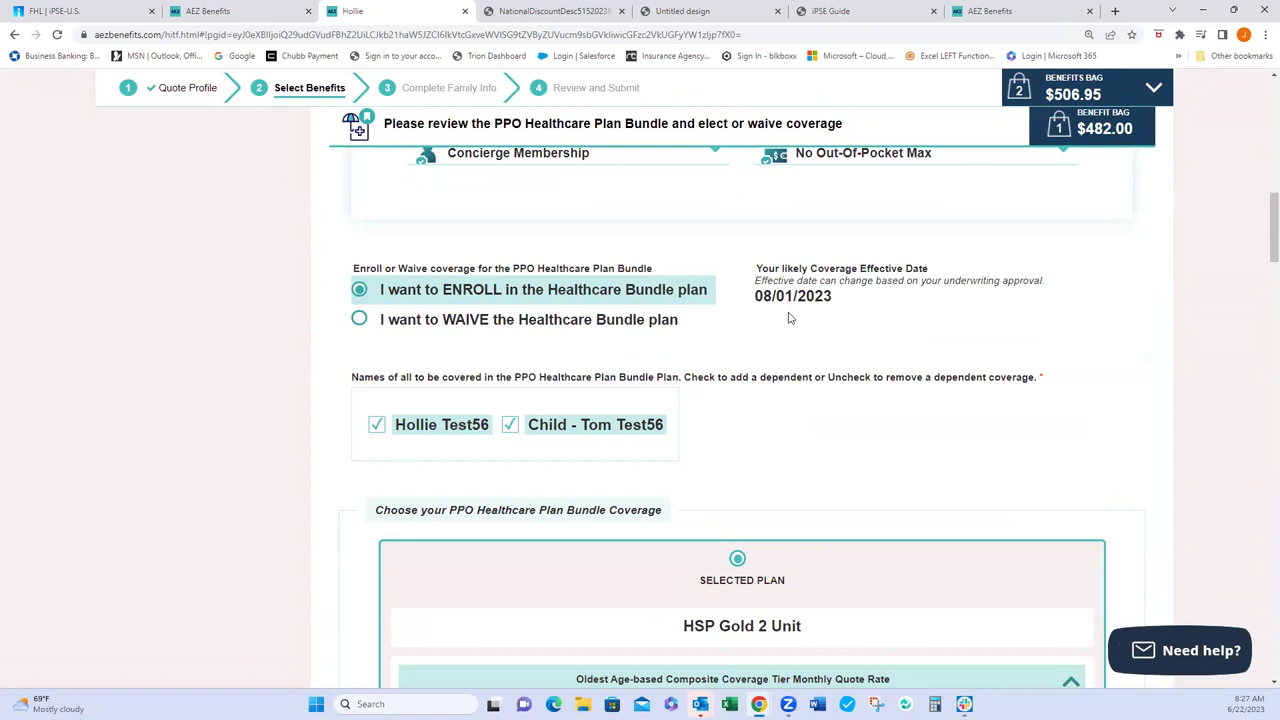
{"action": "scroll", "coordinate": [787, 317], "scroll_direction": "down", "scroll_amount": 1}
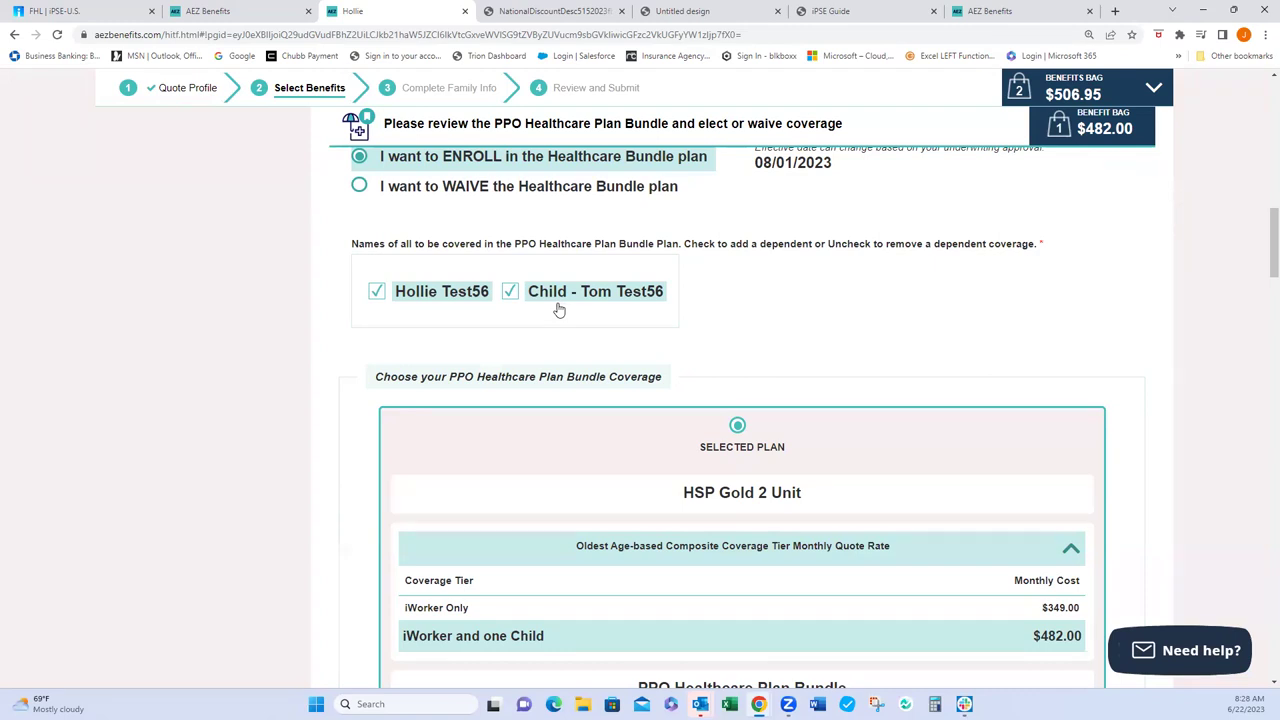
{"action": "scroll", "coordinate": [559, 311], "scroll_direction": "down", "scroll_amount": 1}
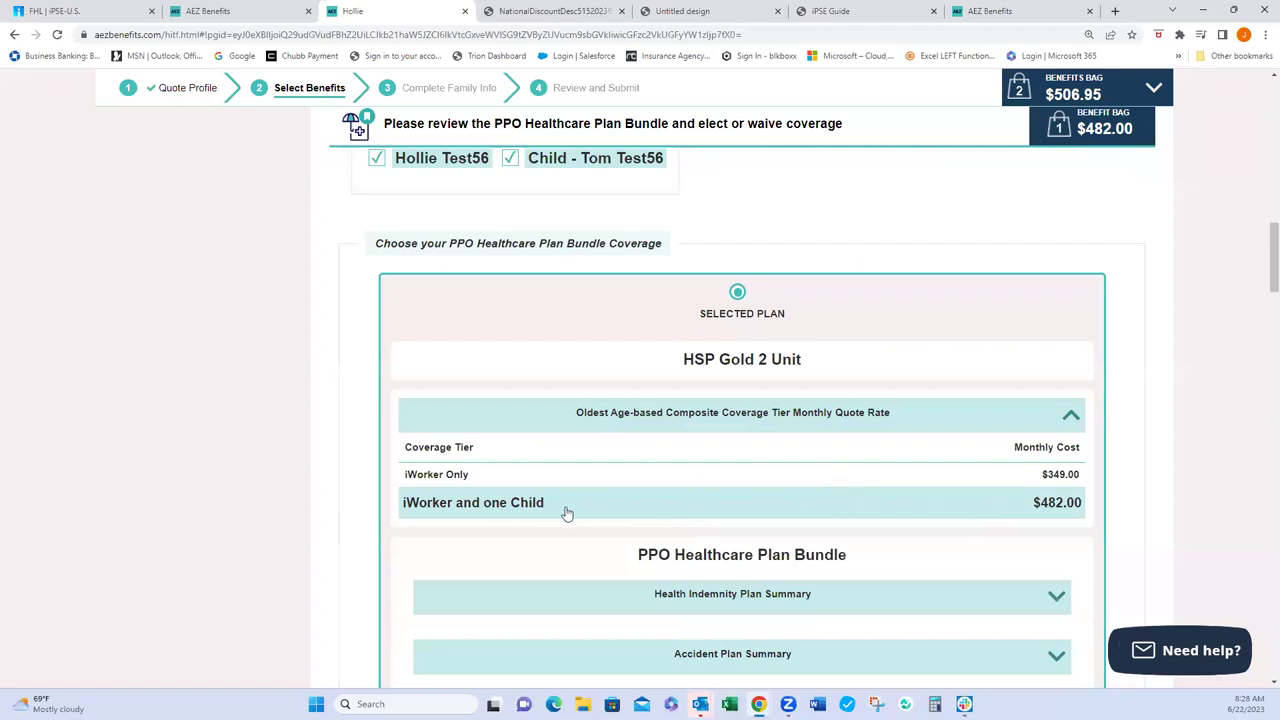
{"action": "scroll", "coordinate": [608, 416], "scroll_direction": "up", "scroll_amount": 1}
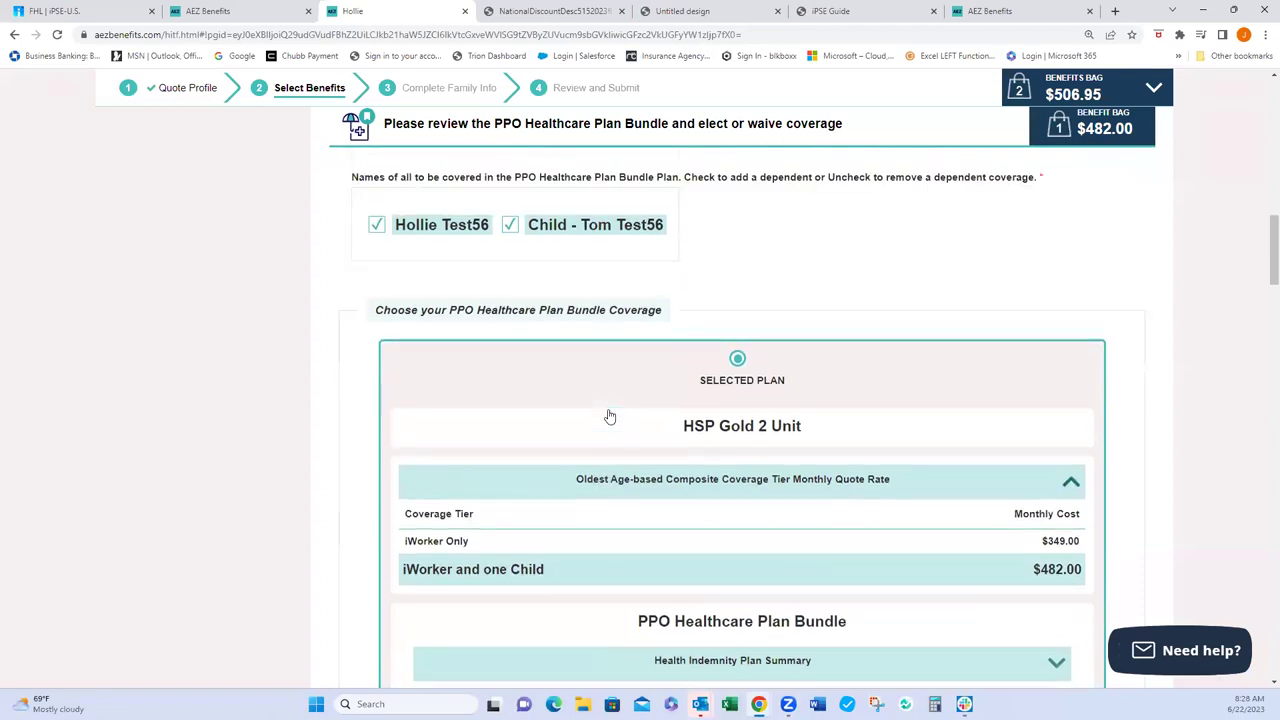
- Remove the child dependent so the bundle covers only the worker at $349.00
{"action": "left_click", "coordinate": [510, 226]}
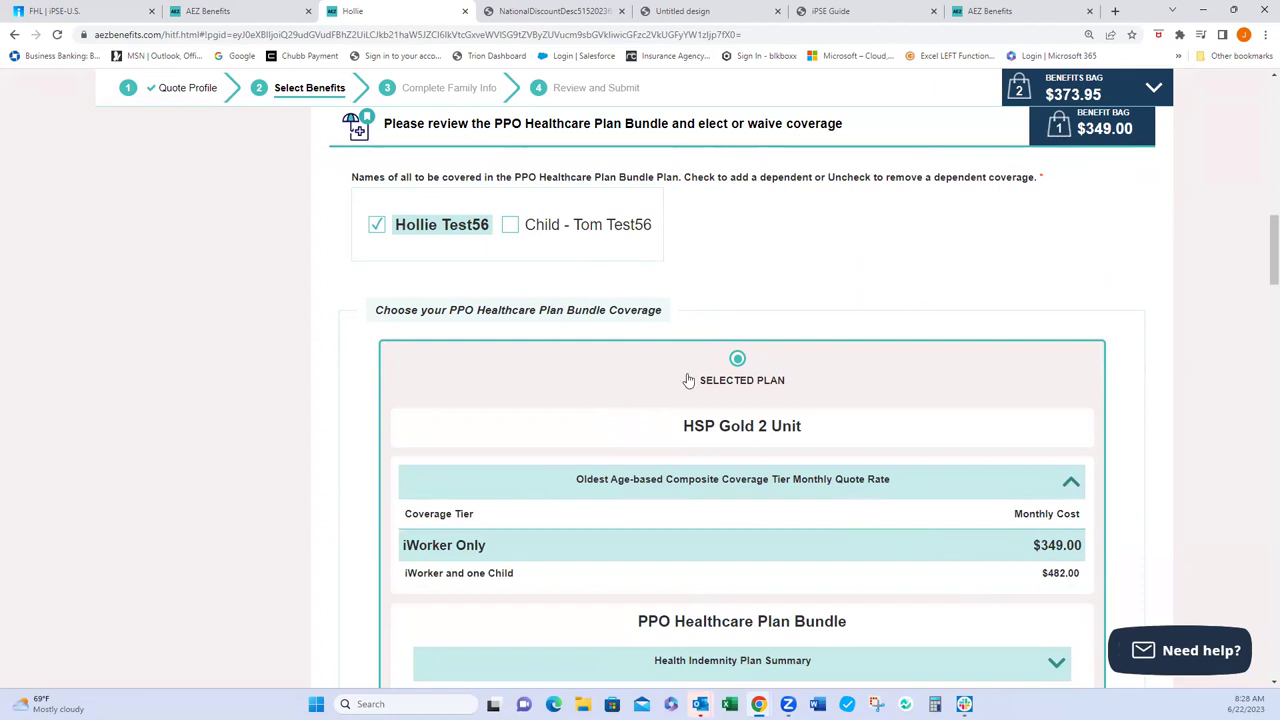
{"action": "scroll", "coordinate": [625, 380], "scroll_direction": "down", "scroll_amount": 1}
{"action": "scroll", "coordinate": [625, 380], "scroll_direction": "down", "scroll_amount": 6}
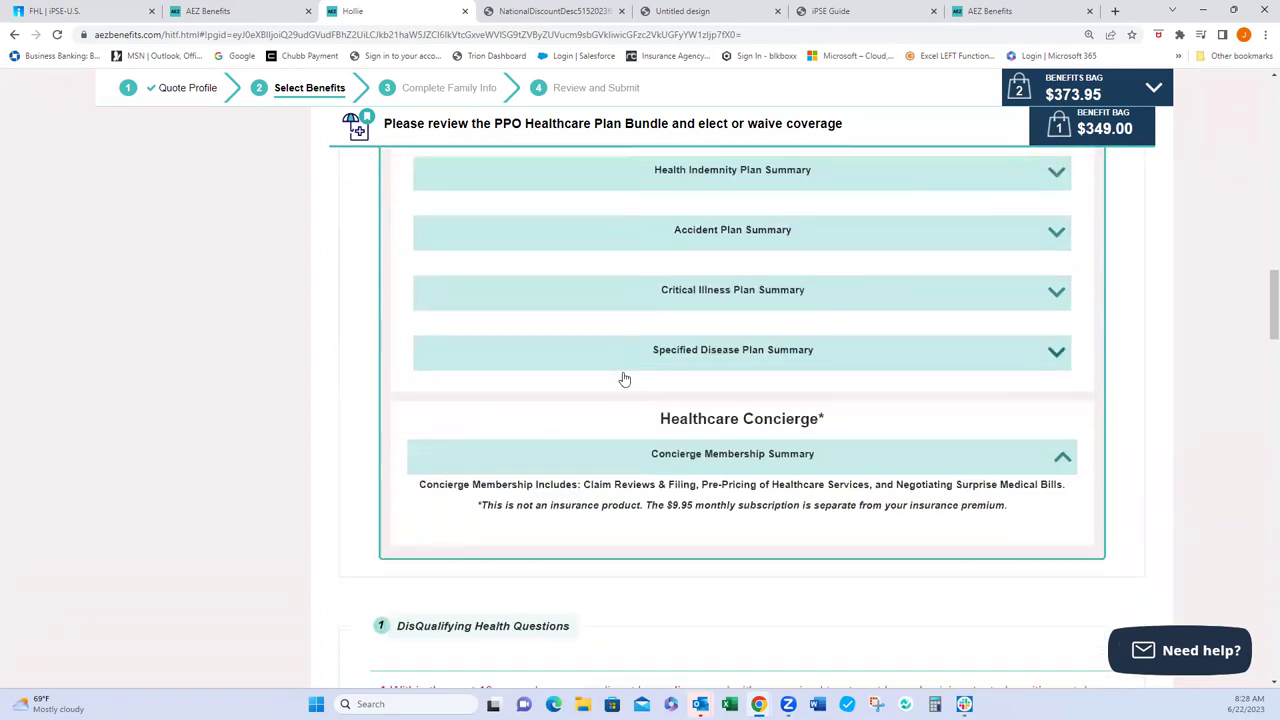
{"action": "scroll", "coordinate": [624, 378], "scroll_direction": "down", "scroll_amount": 1}
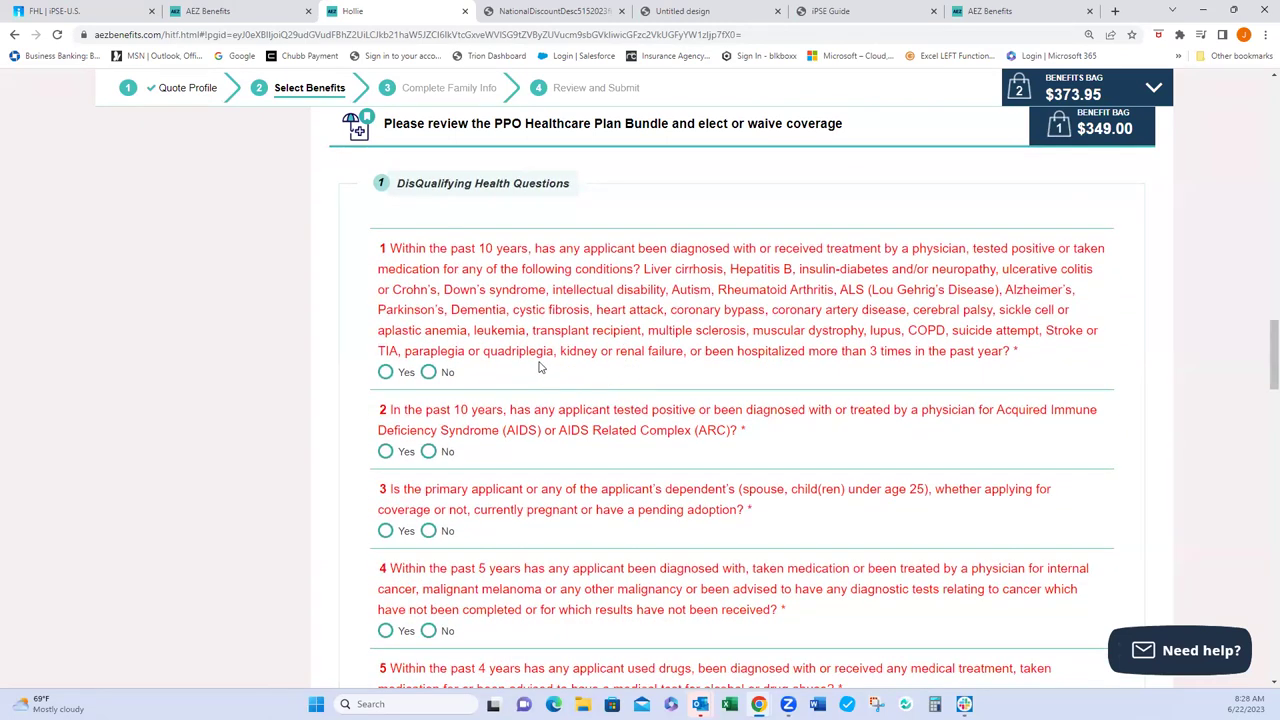
- Answer No to health questions 1–10, except Yes to living in the US 2+ years
{"action": "scroll", "coordinate": [529, 368], "scroll_direction": "down", "scroll_amount": 1}
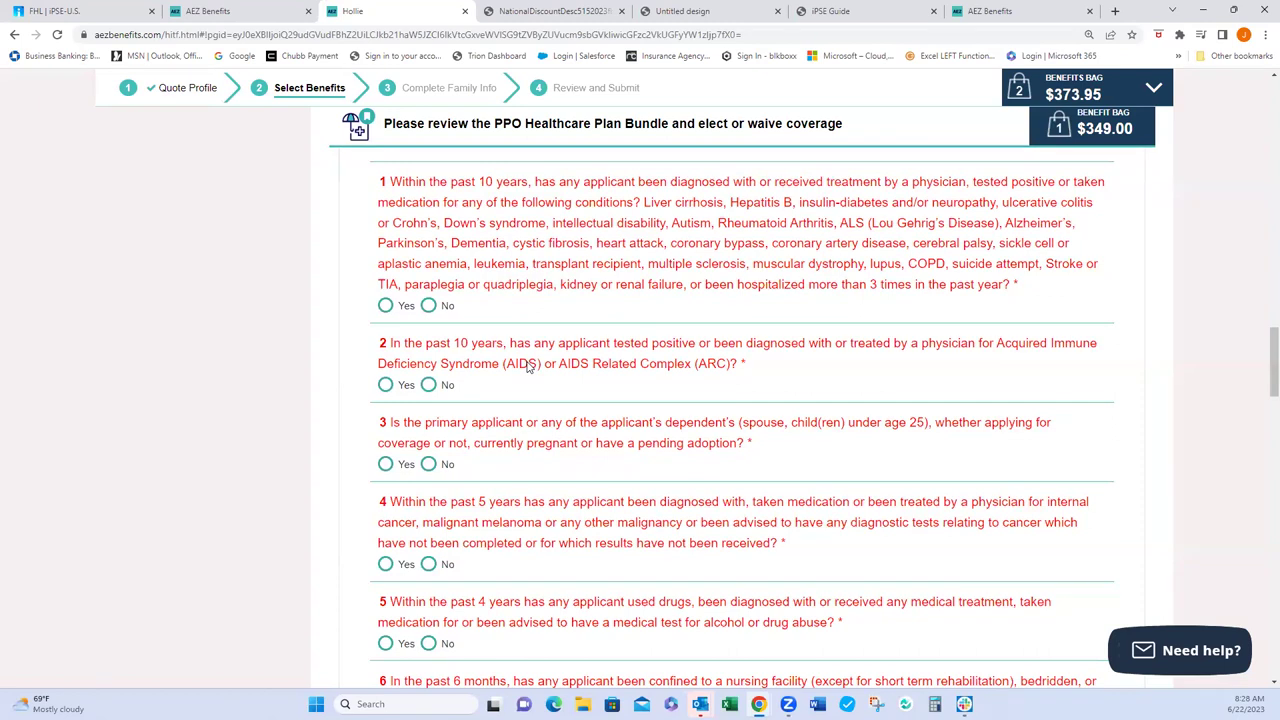
{"action": "scroll", "coordinate": [529, 368], "scroll_direction": "down", "scroll_amount": 3}
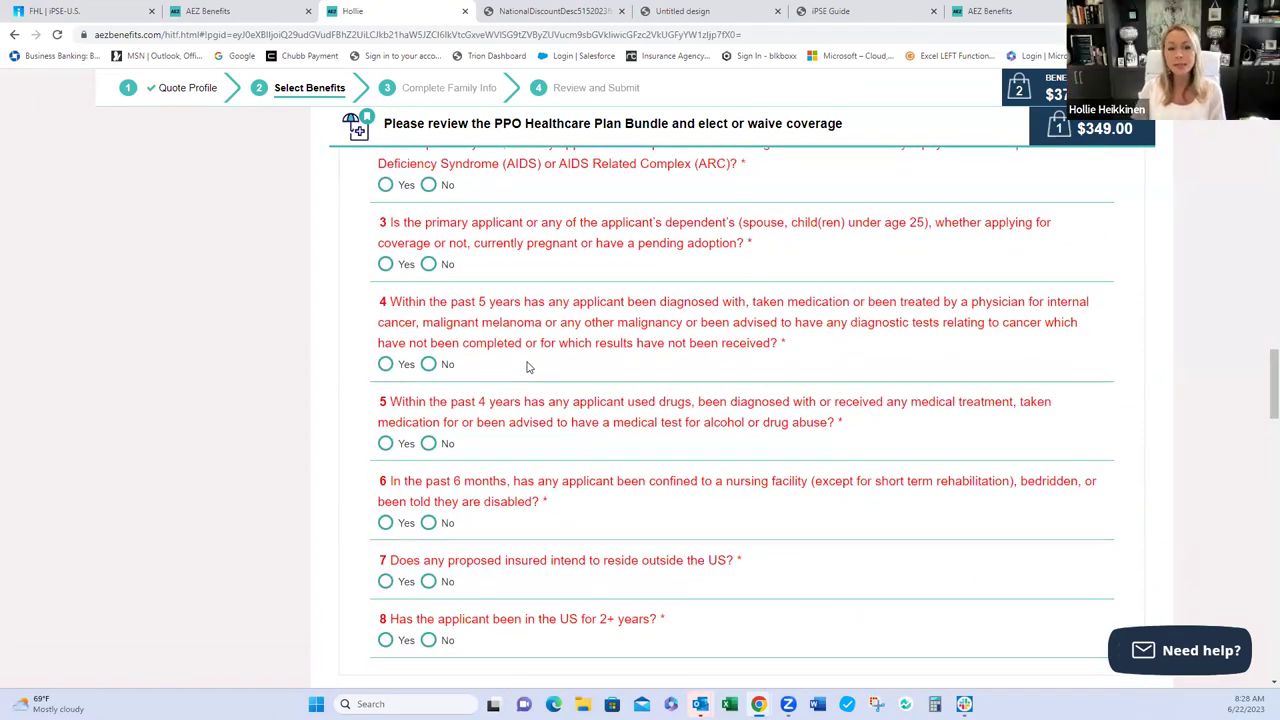
{"action": "scroll", "coordinate": [529, 368], "scroll_direction": "up", "scroll_amount": 2}
{"action": "scroll", "coordinate": [529, 368], "scroll_direction": "up", "scroll_amount": 1}
{"action": "left_click", "coordinate": [428, 305]}
{"action": "left_click", "coordinate": [428, 384]}
{"action": "left_click", "coordinate": [428, 464]}
{"action": "scroll", "coordinate": [500, 474], "scroll_direction": "down", "scroll_amount": 3}
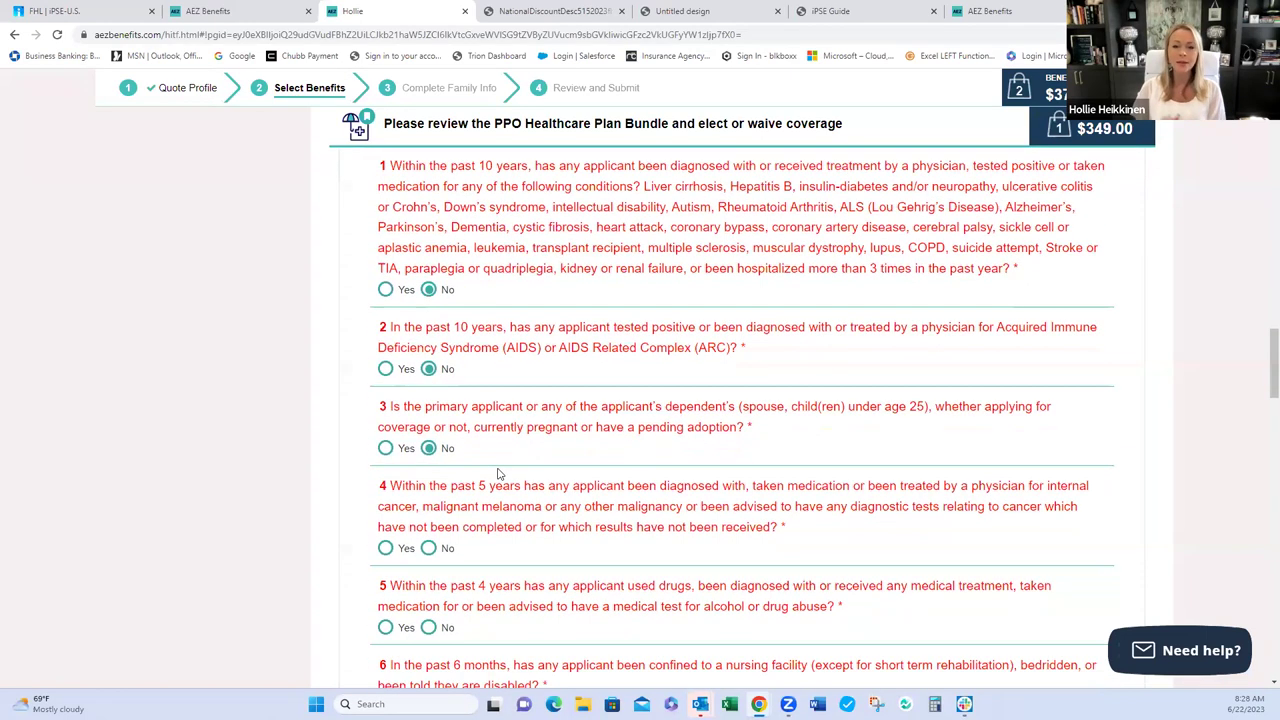
{"action": "left_click", "coordinate": [428, 364]}
{"action": "left_click", "coordinate": [428, 443]}
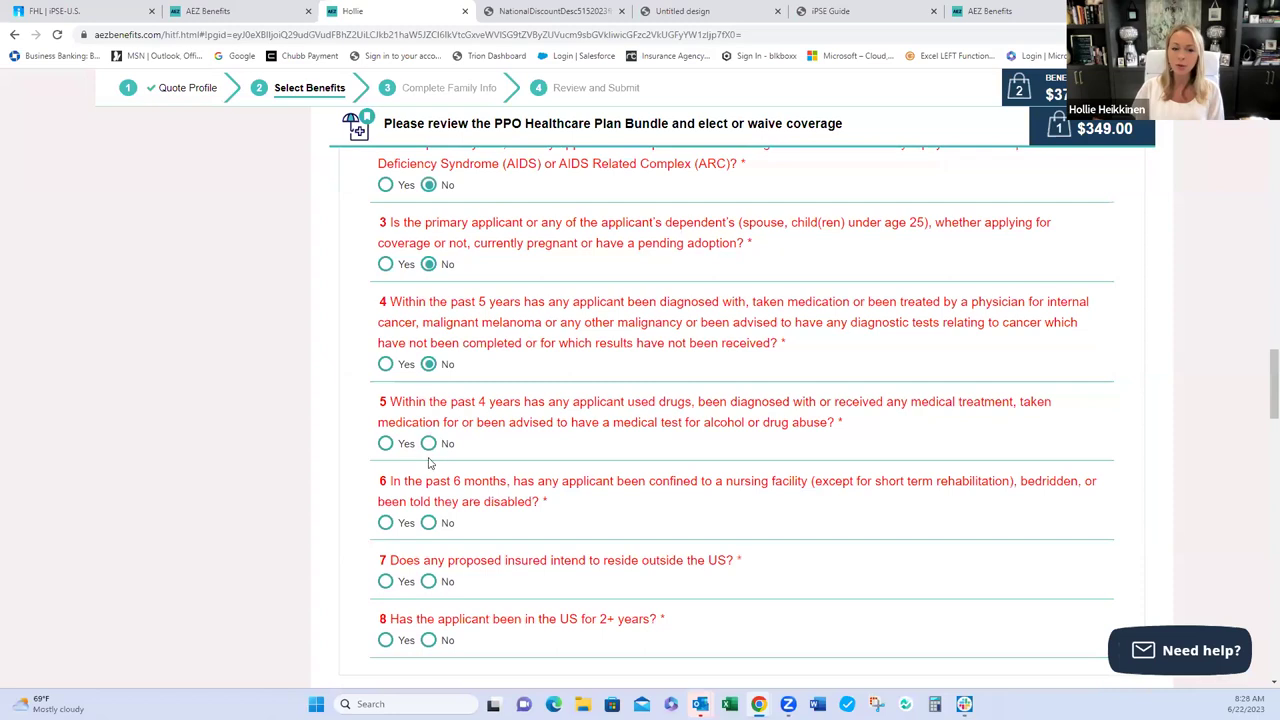
{"action": "left_click", "coordinate": [428, 523]}
{"action": "scroll", "coordinate": [509, 517], "scroll_direction": "down", "scroll_amount": 4}
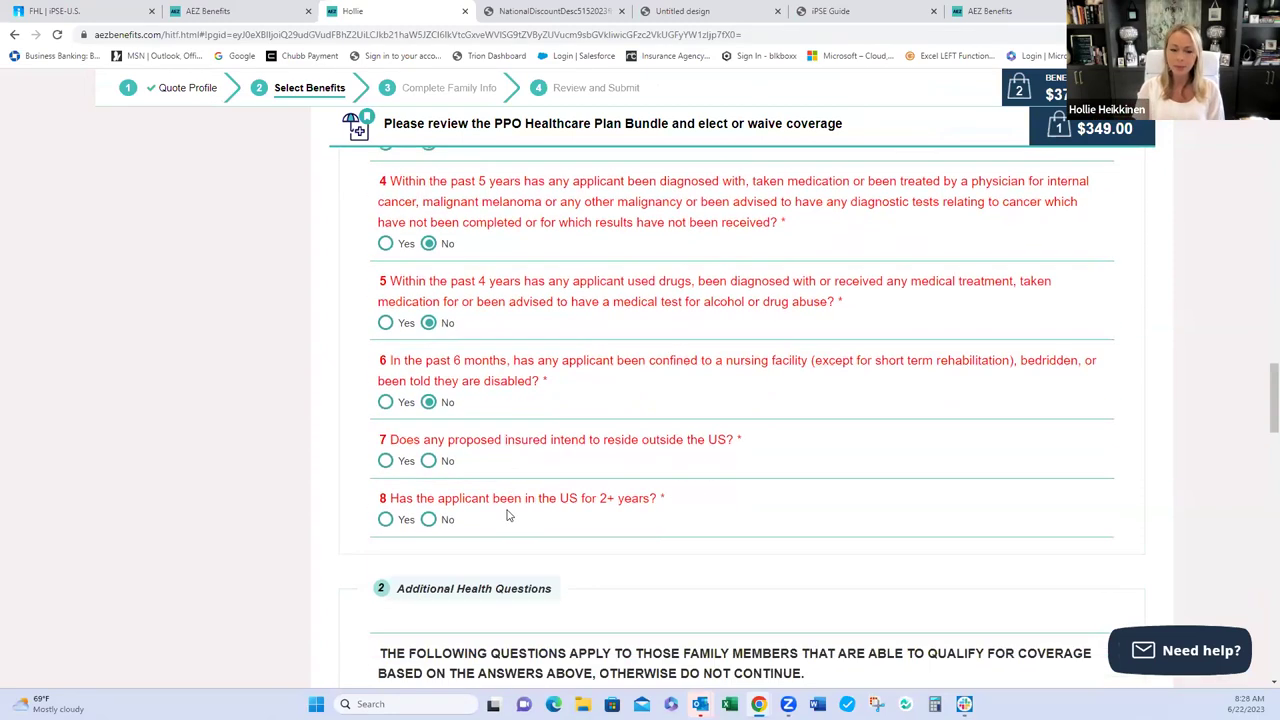
{"action": "left_click", "coordinate": [428, 316]}
{"action": "left_click", "coordinate": [386, 373]}
{"action": "scroll", "coordinate": [517, 420], "scroll_direction": "down", "scroll_amount": 3}
{"action": "left_click", "coordinate": [428, 323]}
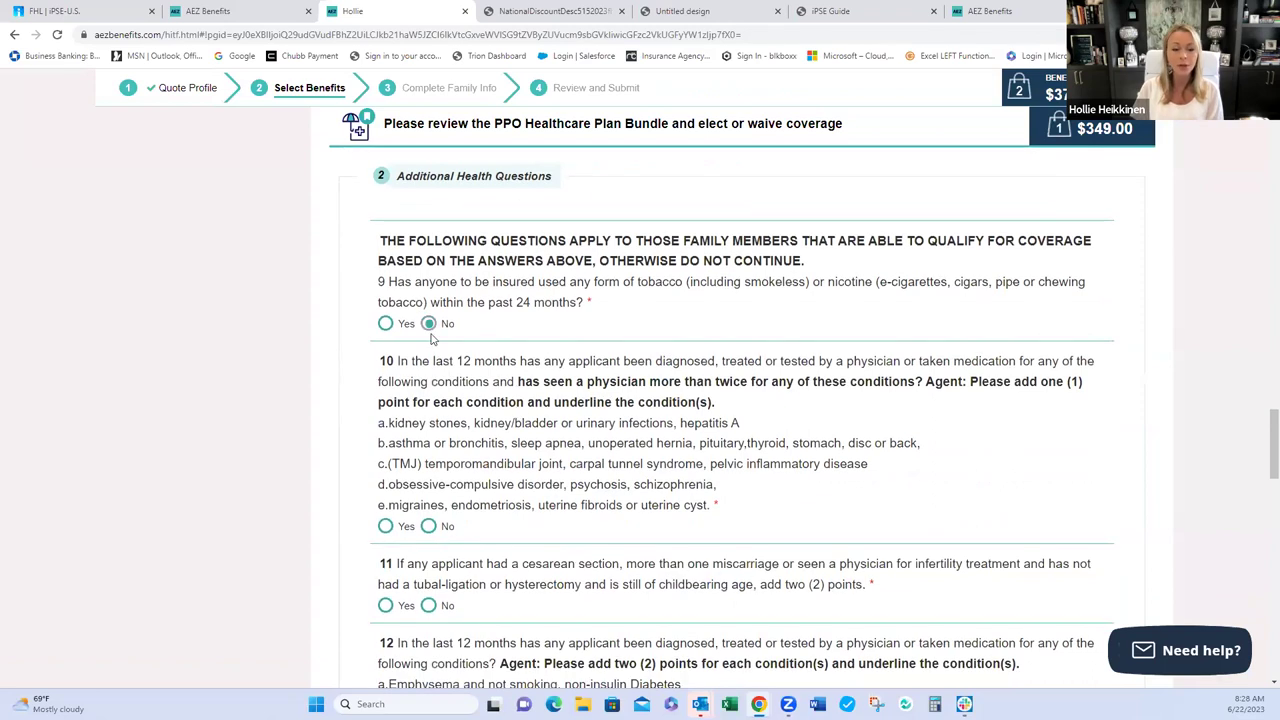
{"action": "left_click", "coordinate": [428, 526]}
- Answer No to health questions 11 through 22
{"action": "scroll", "coordinate": [476, 527], "scroll_direction": "down", "scroll_amount": 3}
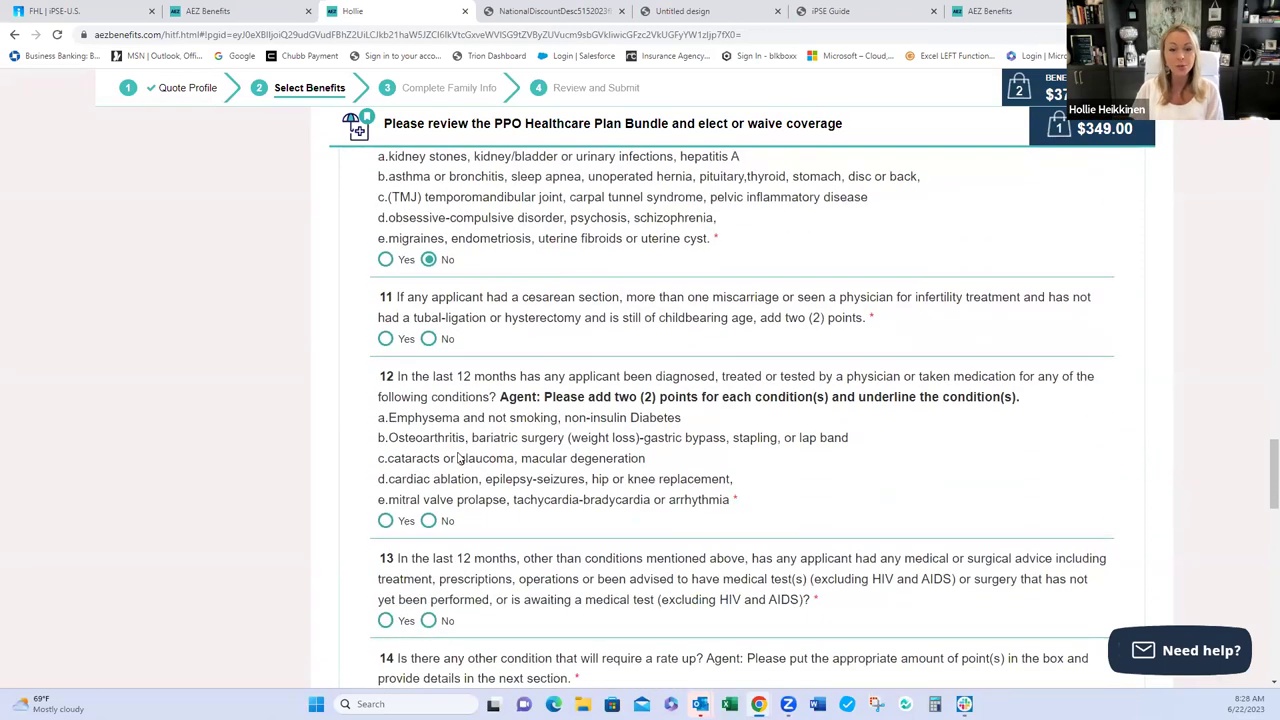
{"action": "left_click", "coordinate": [428, 338]}
{"action": "left_click", "coordinate": [428, 521]}
{"action": "scroll", "coordinate": [428, 521], "scroll_direction": "down", "scroll_amount": 3}
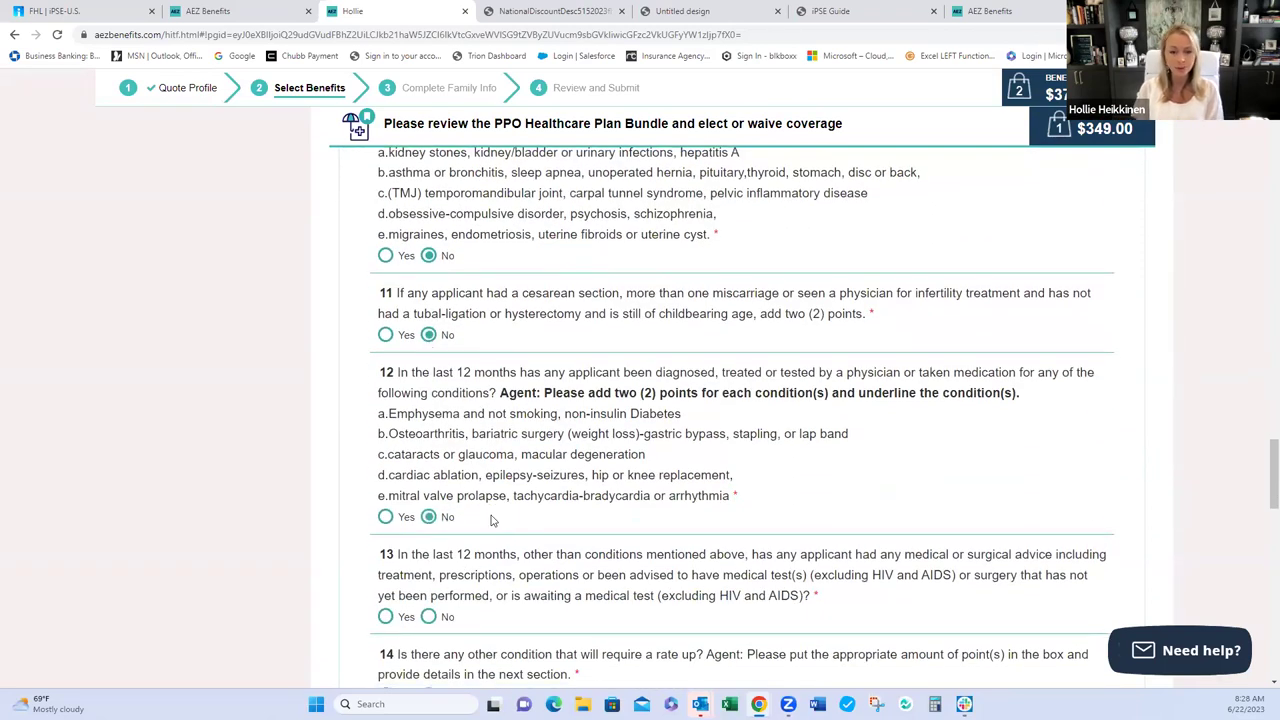
{"action": "left_click", "coordinate": [428, 355]}
{"action": "left_click", "coordinate": [428, 433]}
{"action": "left_click", "coordinate": [428, 553]}
{"action": "scroll", "coordinate": [498, 533], "scroll_direction": "down", "scroll_amount": 4}
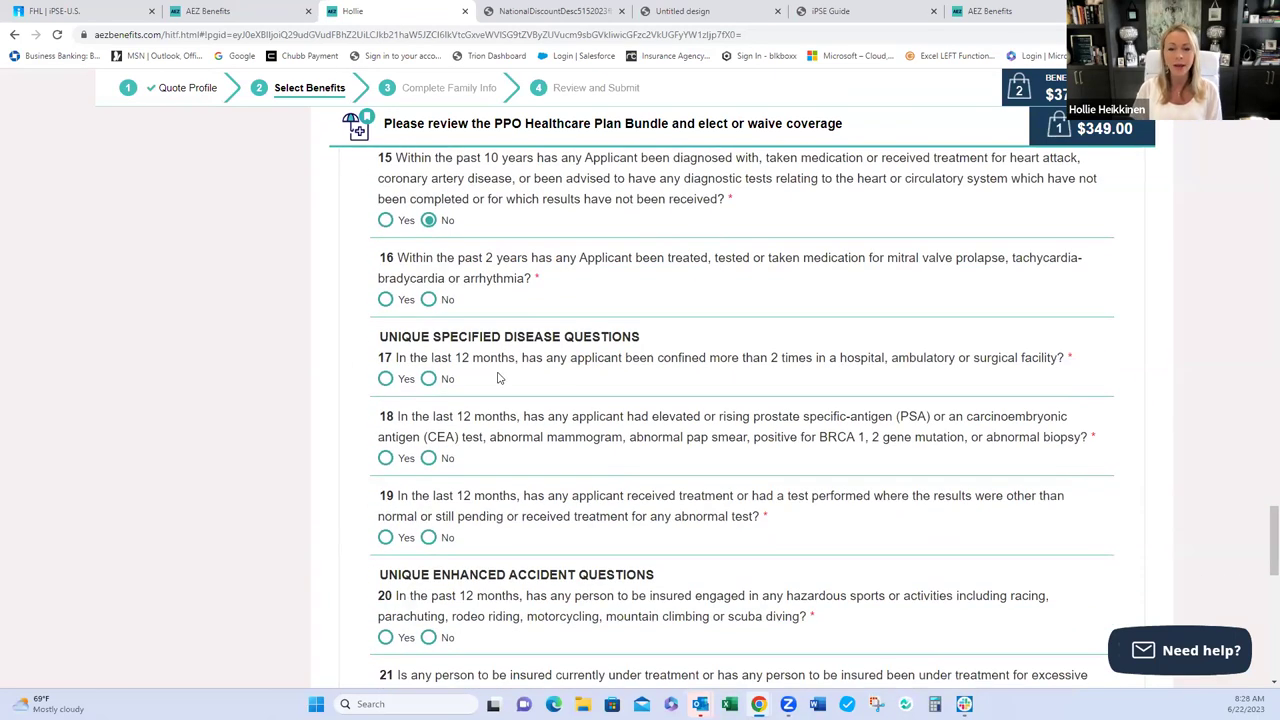
{"action": "left_click", "coordinate": [428, 299]}
{"action": "left_click", "coordinate": [428, 378]}
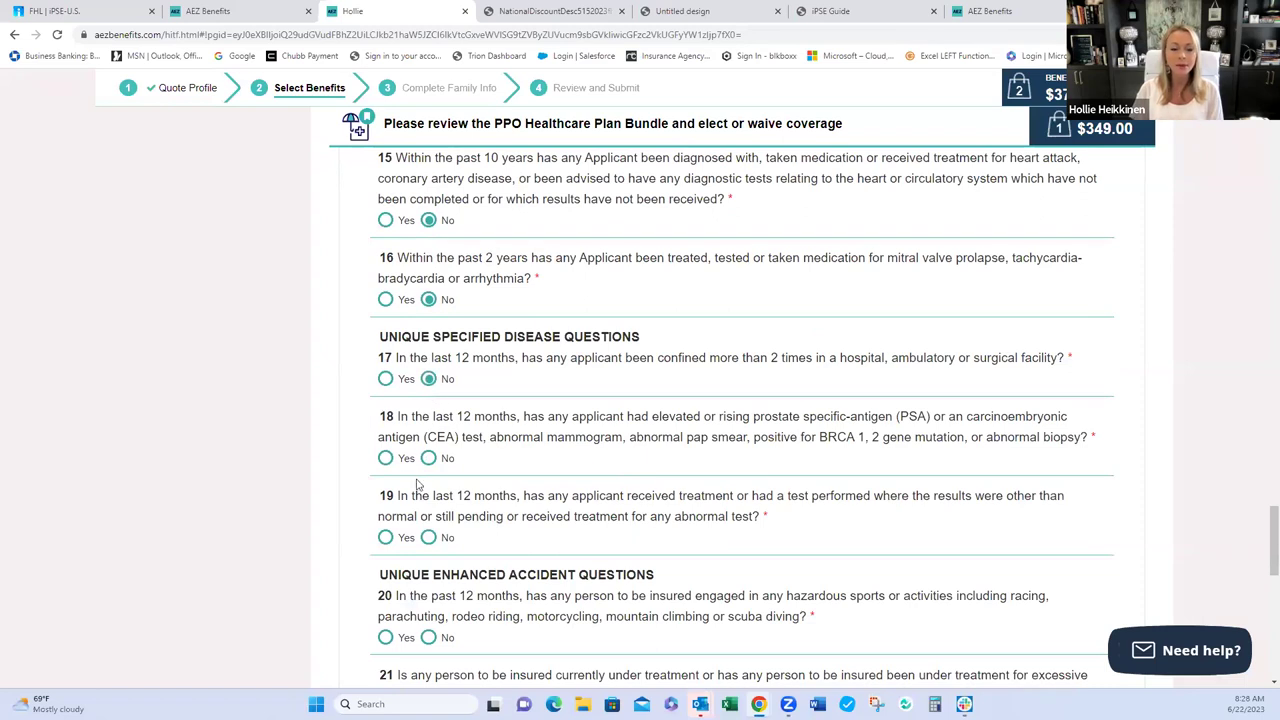
{"action": "left_click", "coordinate": [428, 458]}
{"action": "scroll", "coordinate": [491, 451], "scroll_direction": "down", "scroll_amount": 1}
{"action": "scroll", "coordinate": [491, 451], "scroll_direction": "down", "scroll_amount": 3}
{"action": "left_click", "coordinate": [428, 270]}
{"action": "left_click", "coordinate": [429, 372]}
{"action": "left_click", "coordinate": [428, 450]}
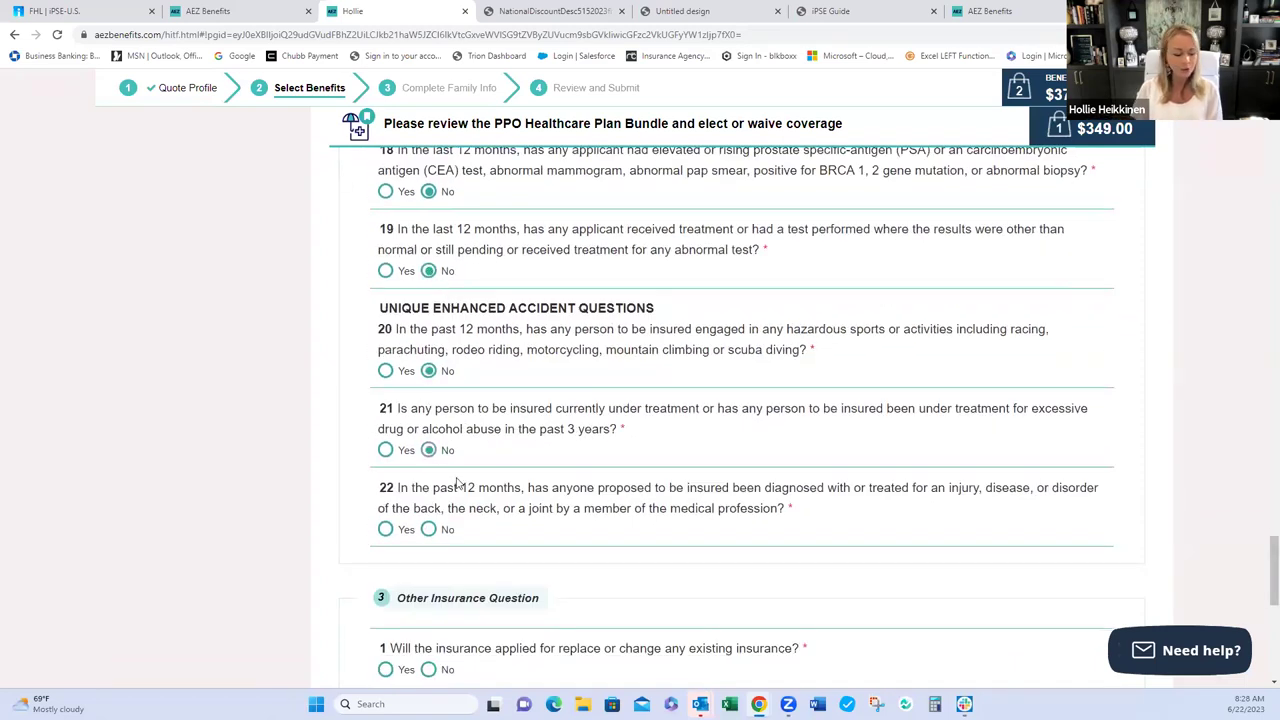
{"action": "left_click", "coordinate": [429, 529]}
- Answer No to both Other Insurance questions on replacement and coverage in force
{"action": "scroll", "coordinate": [518, 454], "scroll_direction": "down", "scroll_amount": 2}
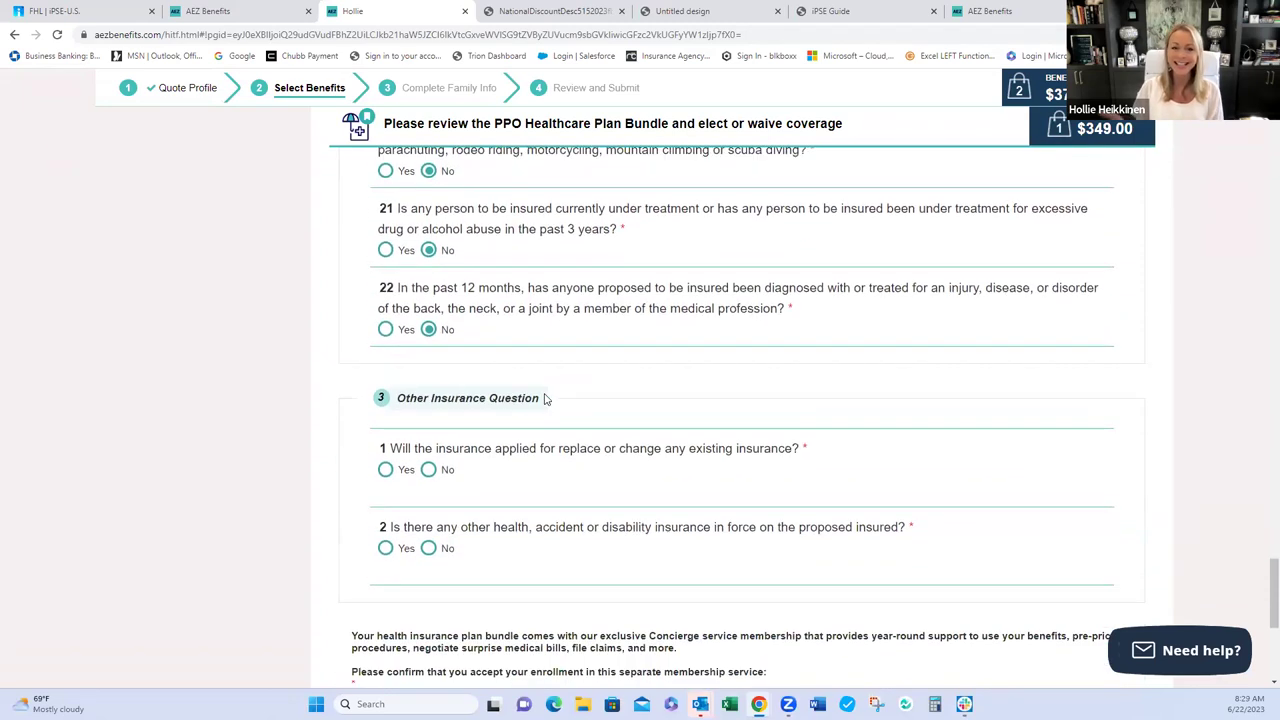
{"action": "left_click", "coordinate": [431, 471]}
{"action": "scroll", "coordinate": [432, 472], "scroll_direction": "down", "scroll_amount": 1}
{"action": "left_click", "coordinate": [429, 482]}
{"action": "scroll", "coordinate": [541, 507], "scroll_direction": "down", "scroll_amount": 2}
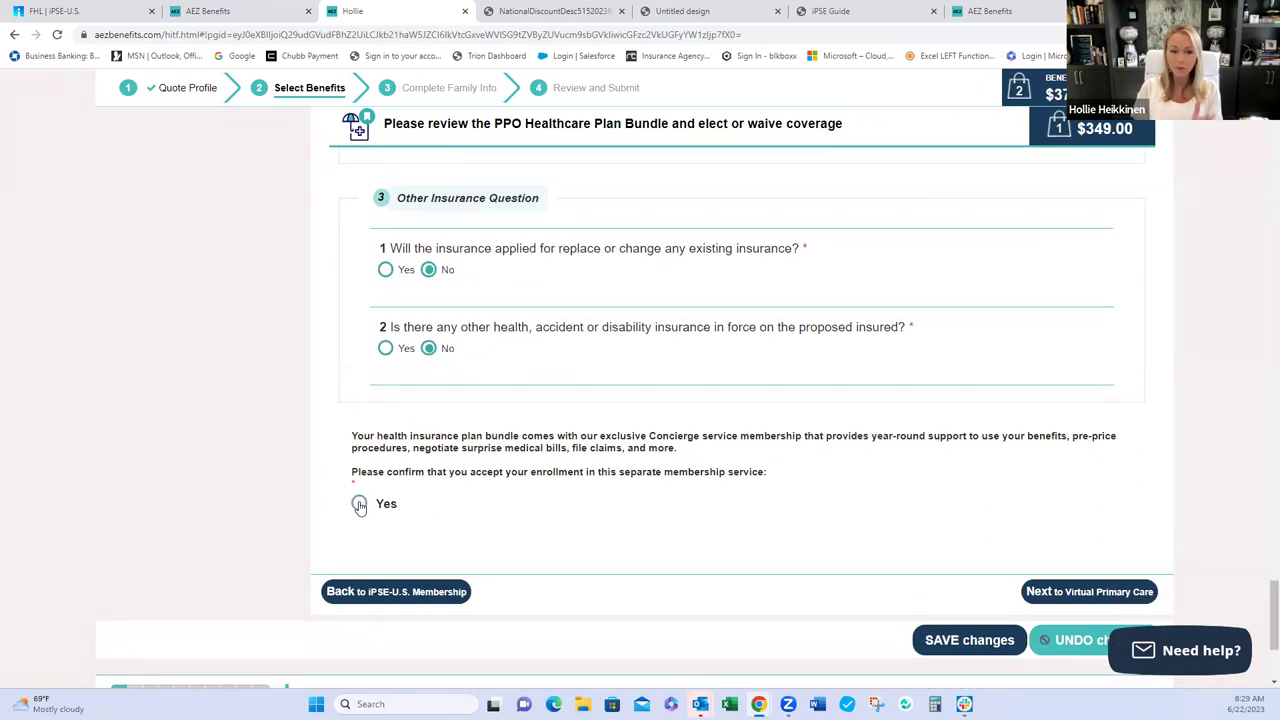
- Accept enrollment in the separate Concierge membership service, revealing the electronic signature section
{"action": "left_click", "coordinate": [359, 505]}
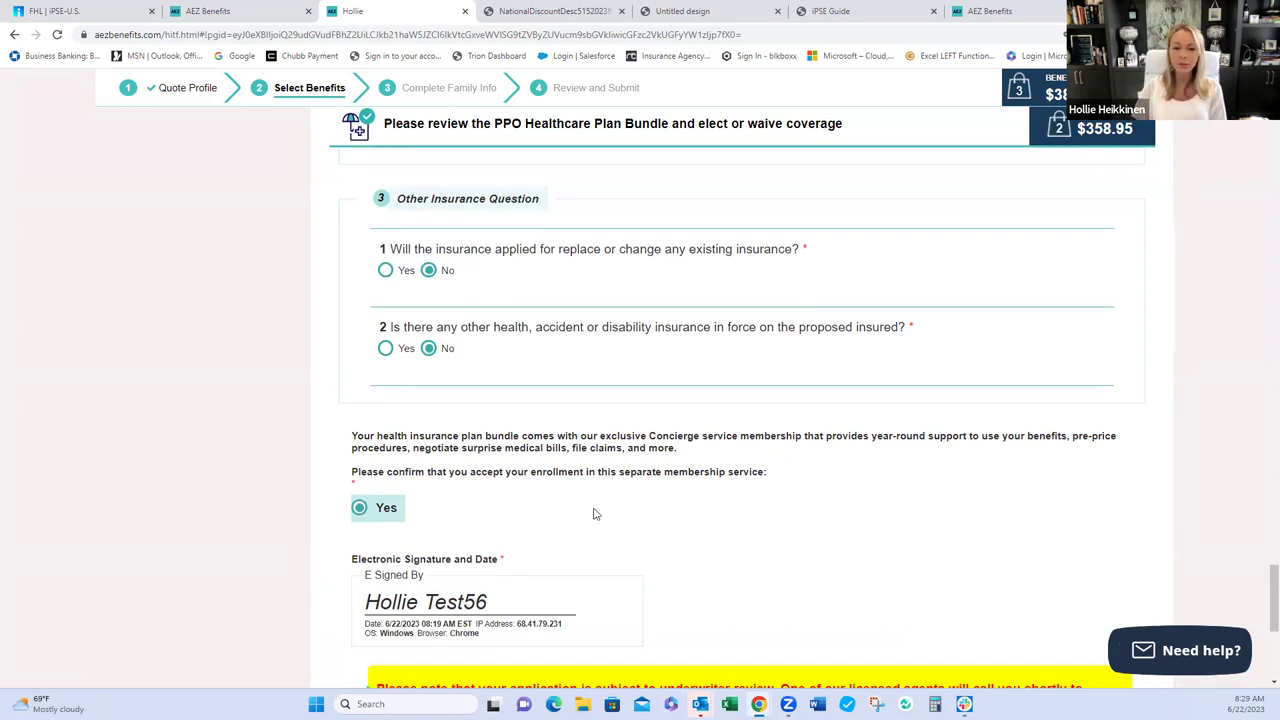
{"action": "scroll", "coordinate": [700, 520], "scroll_direction": "down", "scroll_amount": 1}
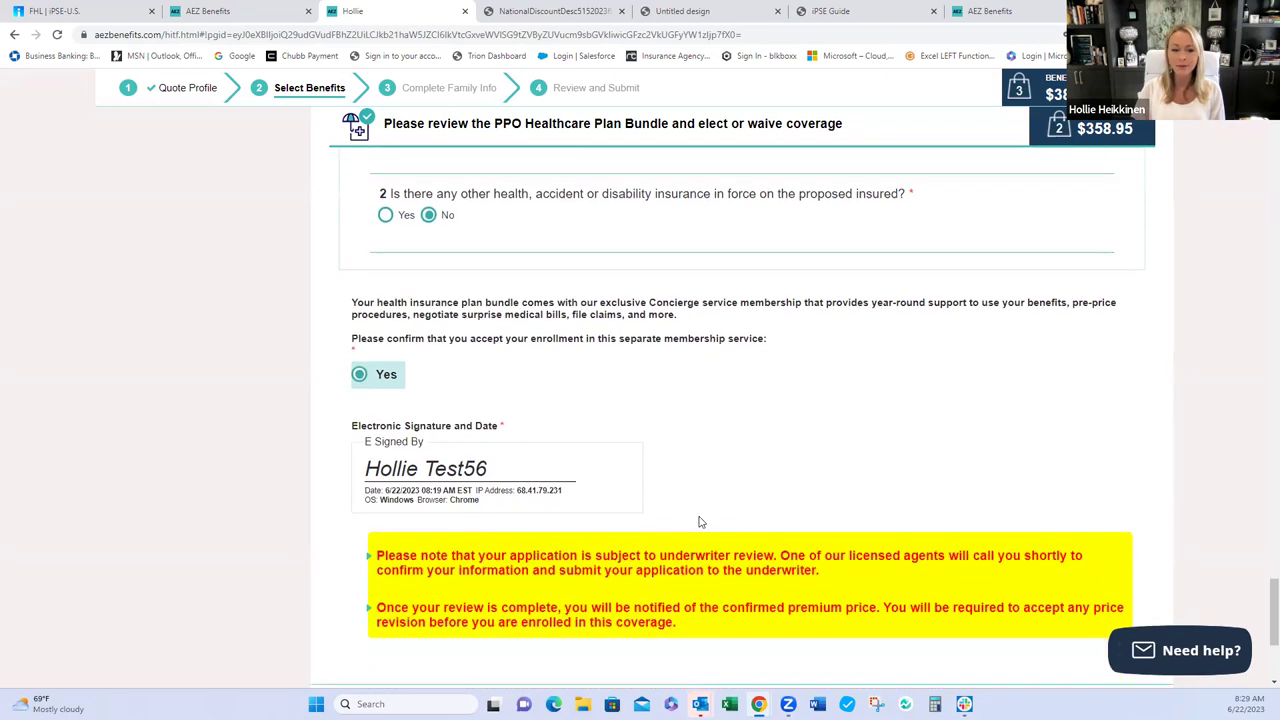
{"action": "scroll", "coordinate": [700, 521], "scroll_direction": "down", "scroll_amount": 1}
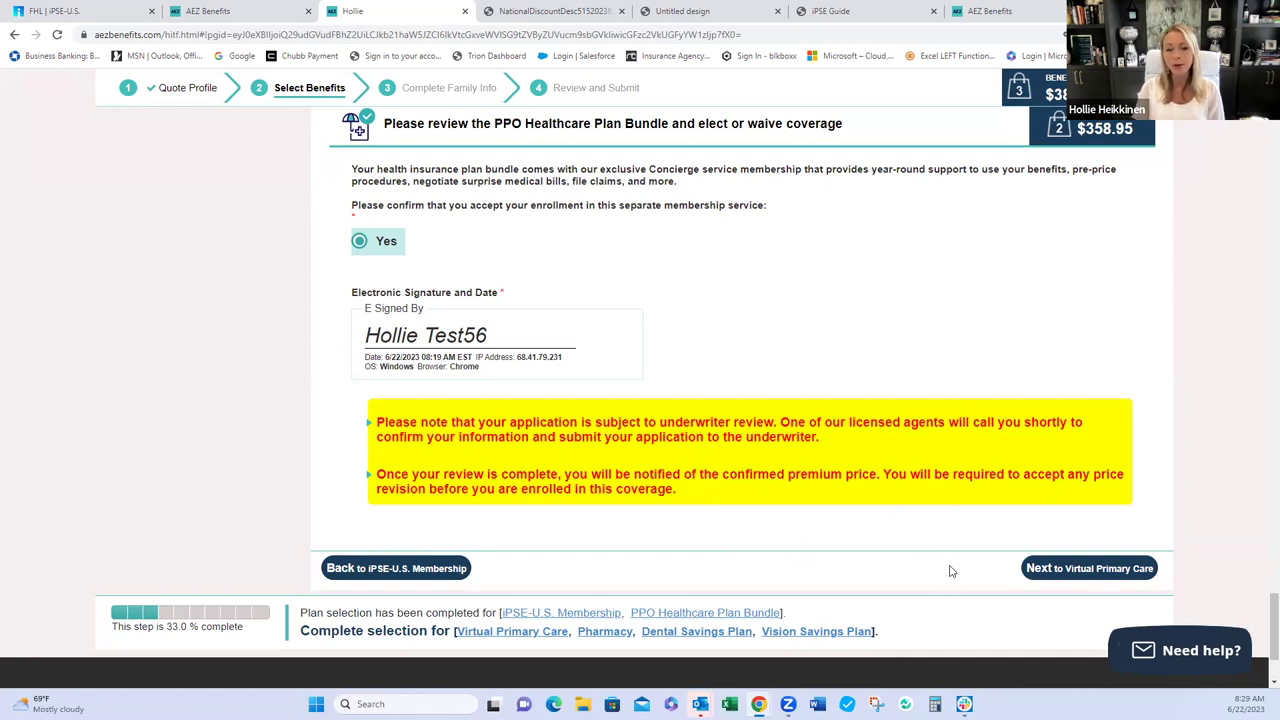
- Go to the Virtual Primary Care step and review both VPC plans' benefit lists
{"action": "left_click", "coordinate": [1080, 568]}
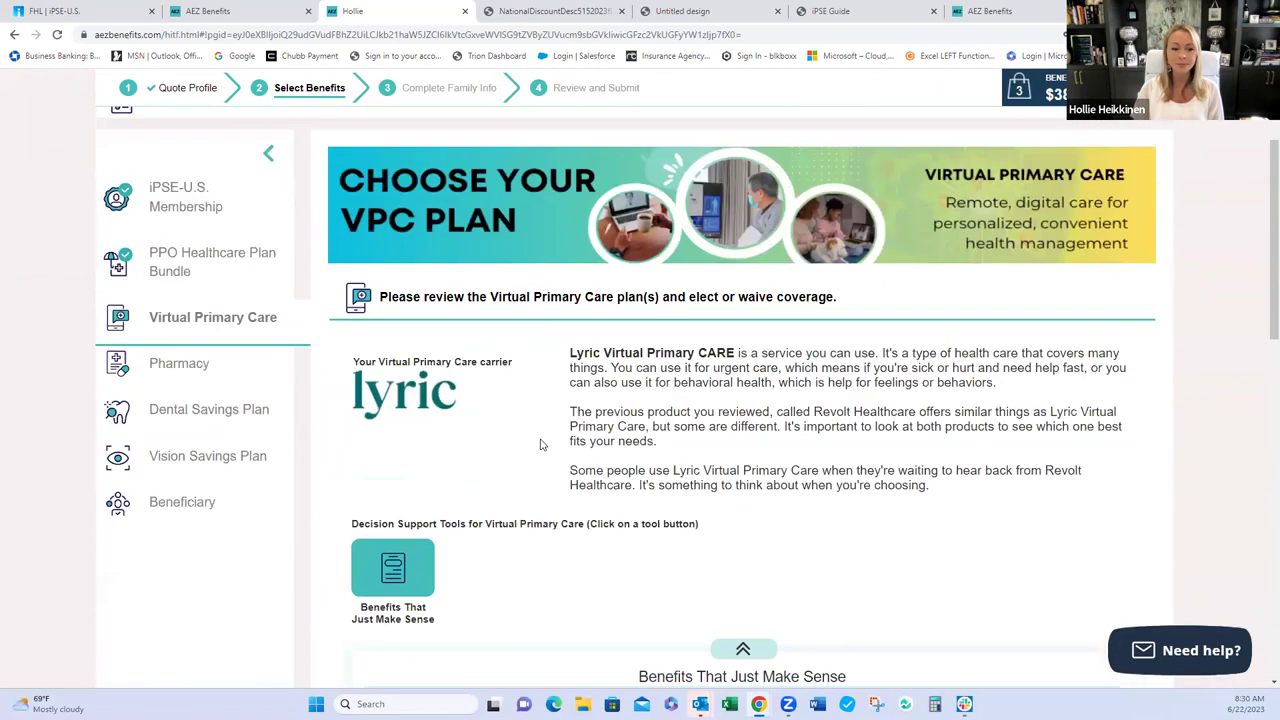
{"action": "scroll", "coordinate": [515, 460], "scroll_direction": "down", "scroll_amount": 1}
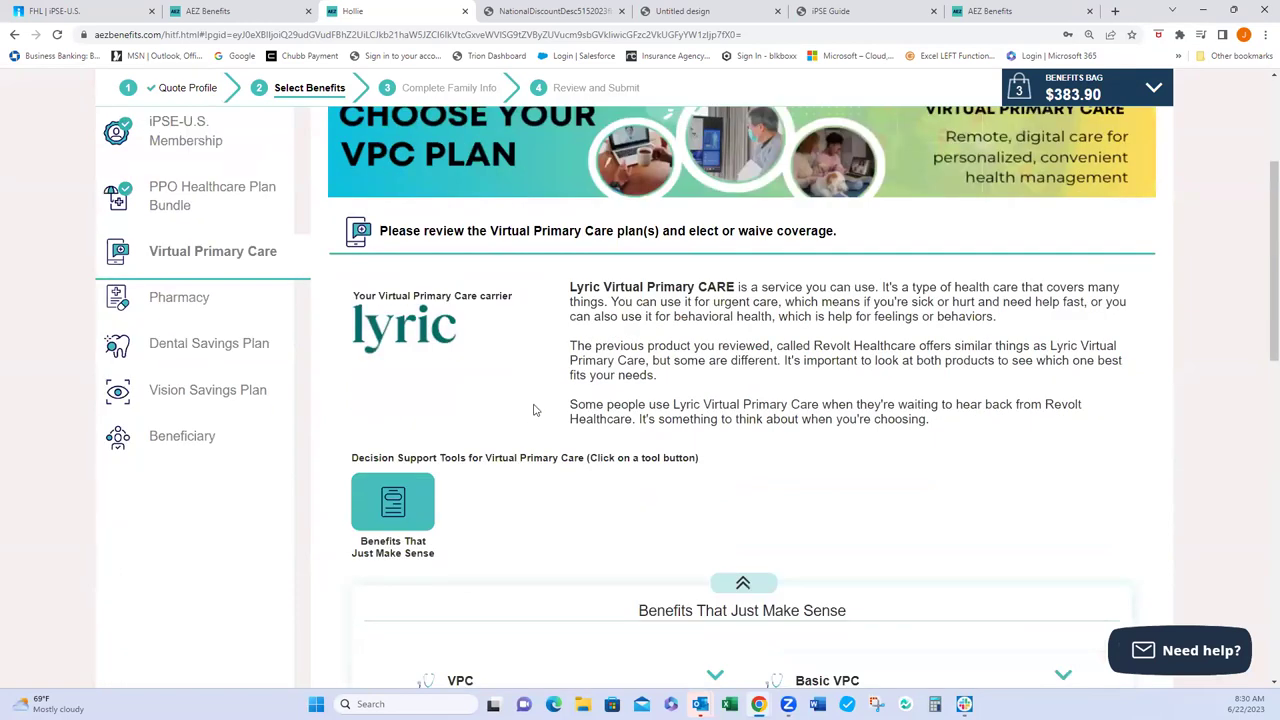
{"action": "scroll", "coordinate": [533, 410], "scroll_direction": "down", "scroll_amount": 4}
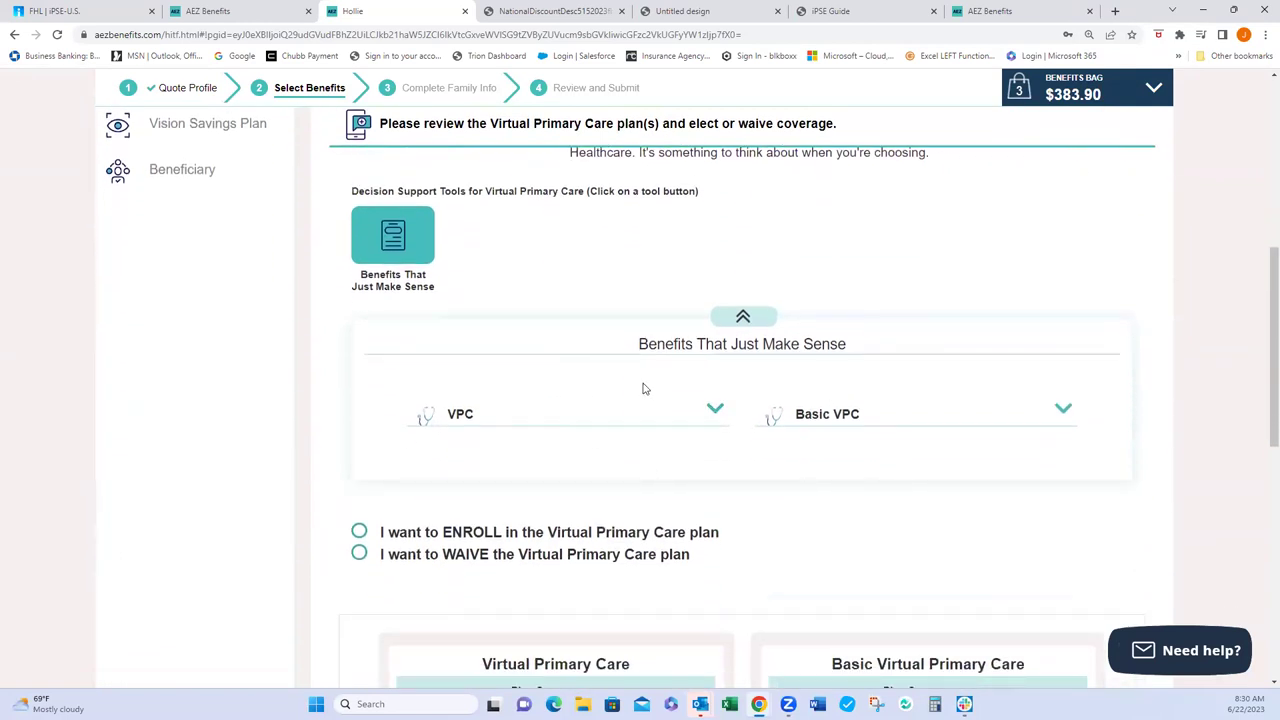
{"action": "left_click", "coordinate": [714, 409]}
{"action": "scroll", "coordinate": [726, 457], "scroll_direction": "down", "scroll_amount": 3}
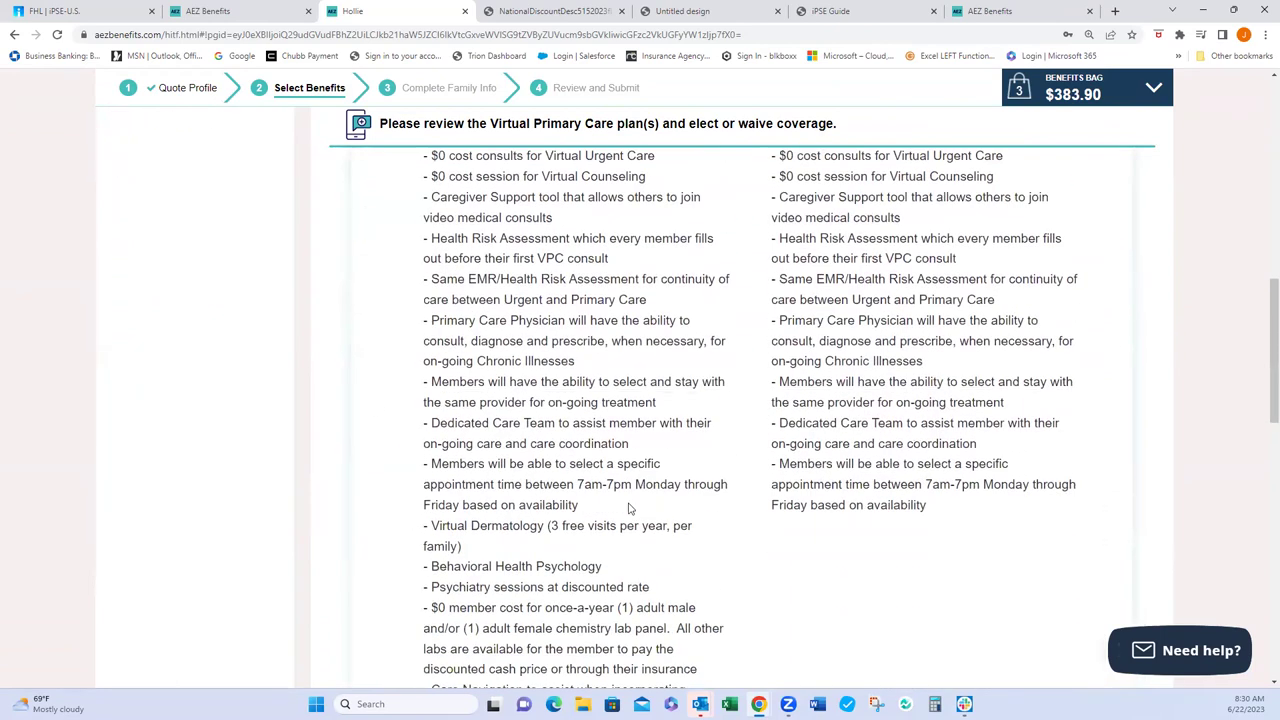
{"action": "scroll", "coordinate": [685, 537], "scroll_direction": "down", "scroll_amount": 2}
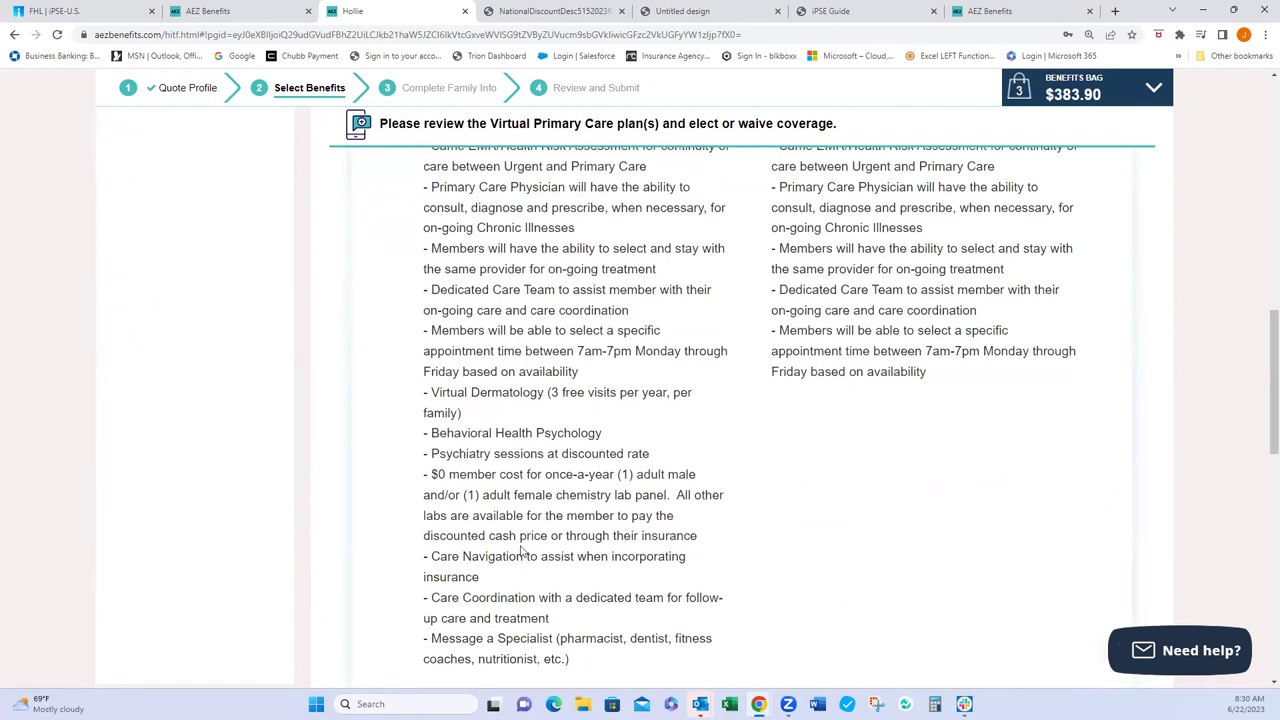
{"action": "scroll", "coordinate": [575, 467], "scroll_direction": "up", "scroll_amount": 4}
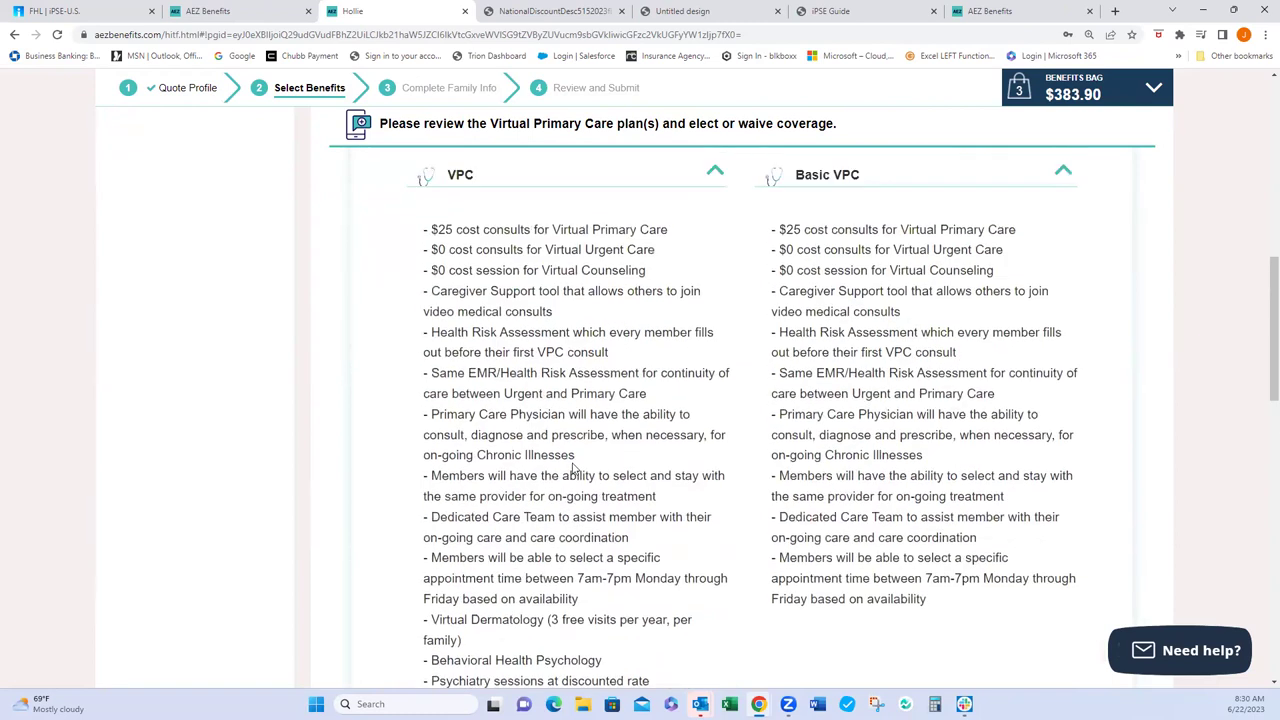
{"action": "left_click", "coordinate": [715, 345]}
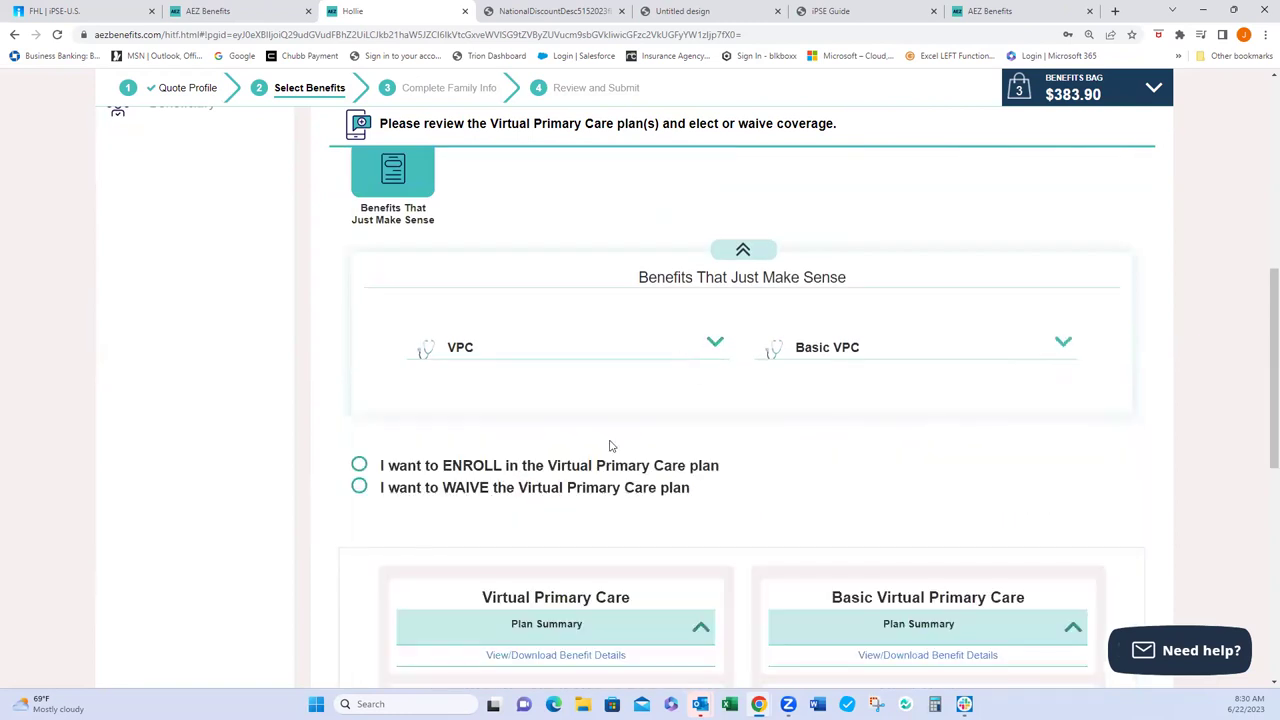
{"action": "scroll", "coordinate": [571, 494], "scroll_direction": "down", "scroll_amount": 2}
- Enroll the worker and child in the Virtual Primary Care plan at $54.95 a month
{"action": "left_click", "coordinate": [360, 265]}
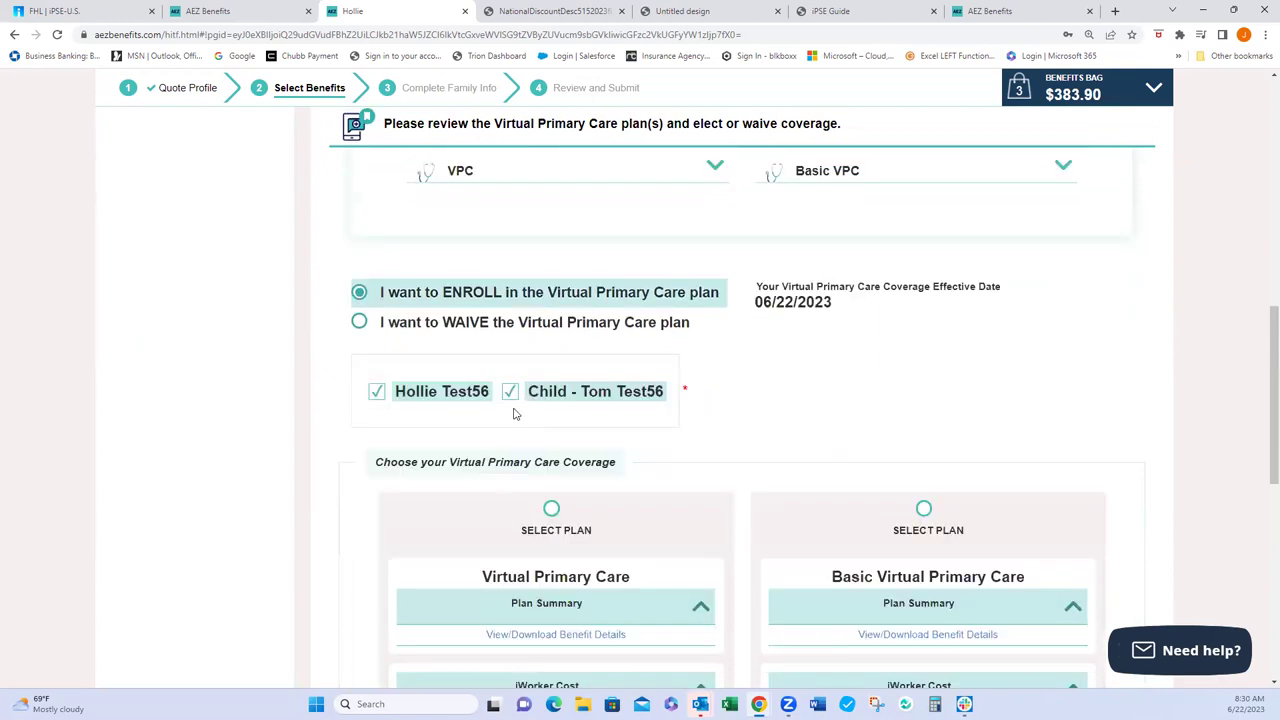
{"action": "scroll", "coordinate": [563, 431], "scroll_direction": "down", "scroll_amount": 3}
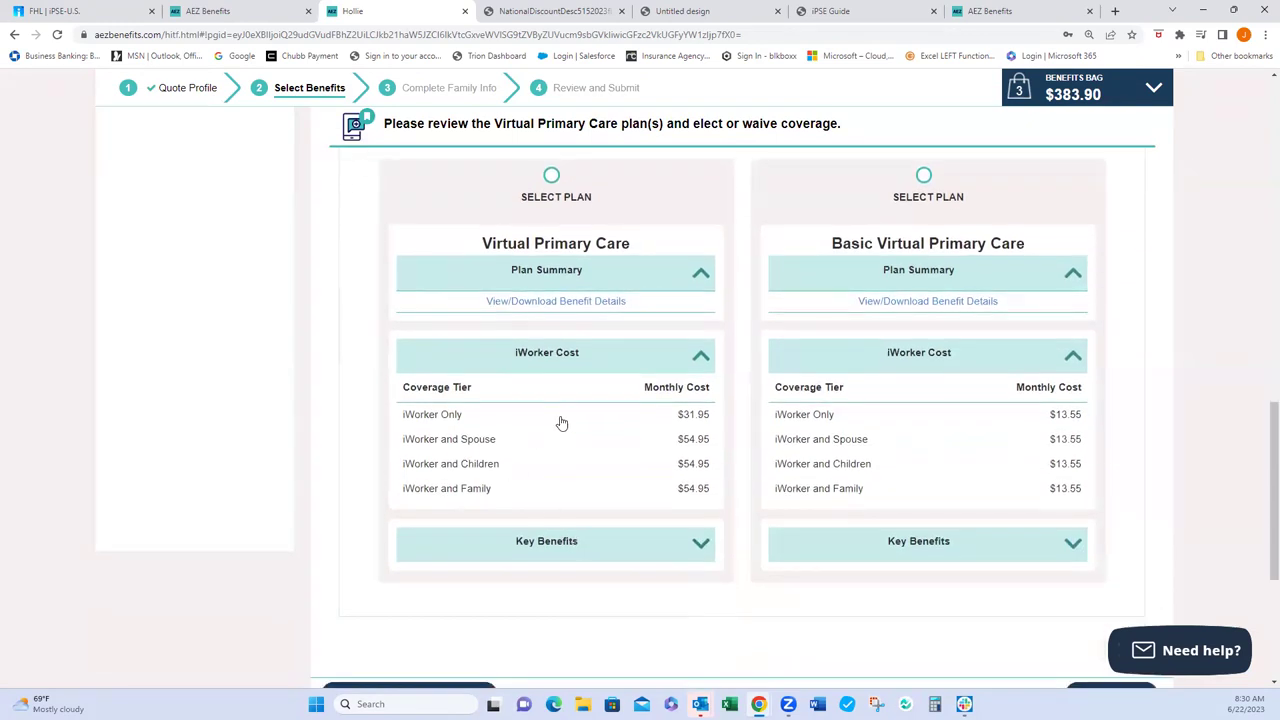
{"action": "left_click", "coordinate": [551, 177]}
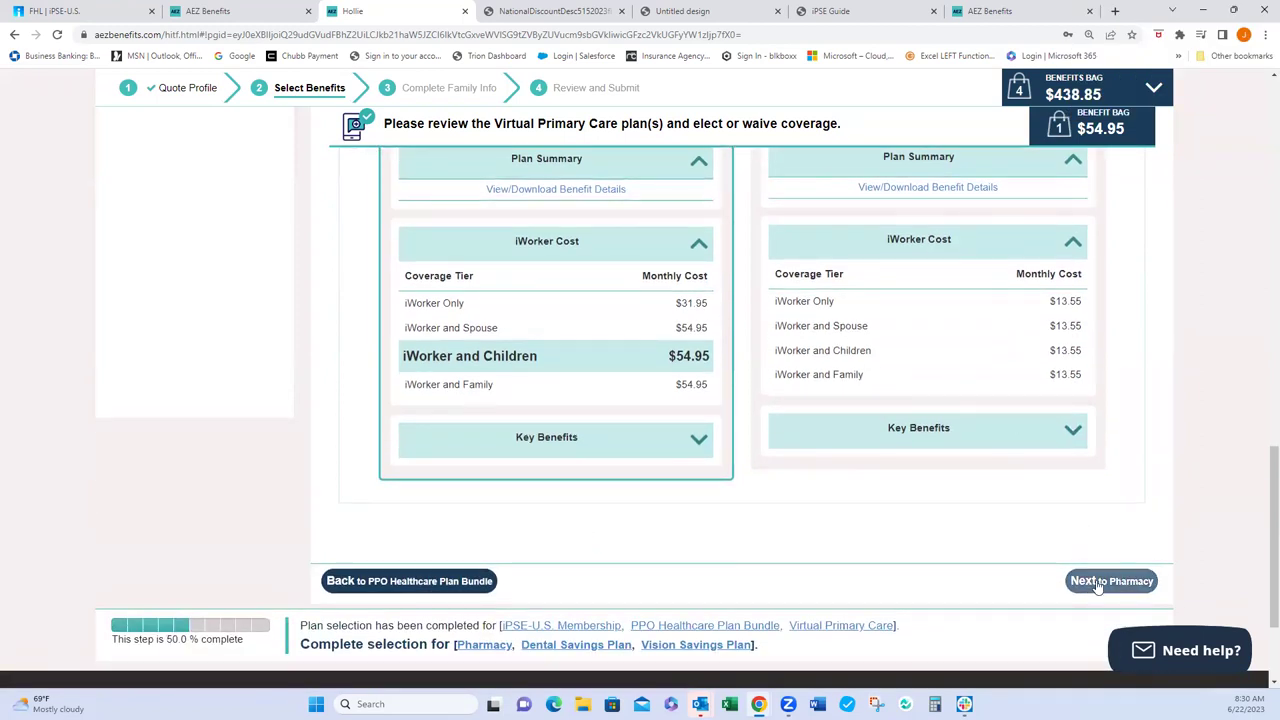
- Move to the Pharmacy step and review the FreeMeds360 Pharmacy Program details
{"action": "left_click", "coordinate": [1097, 585]}
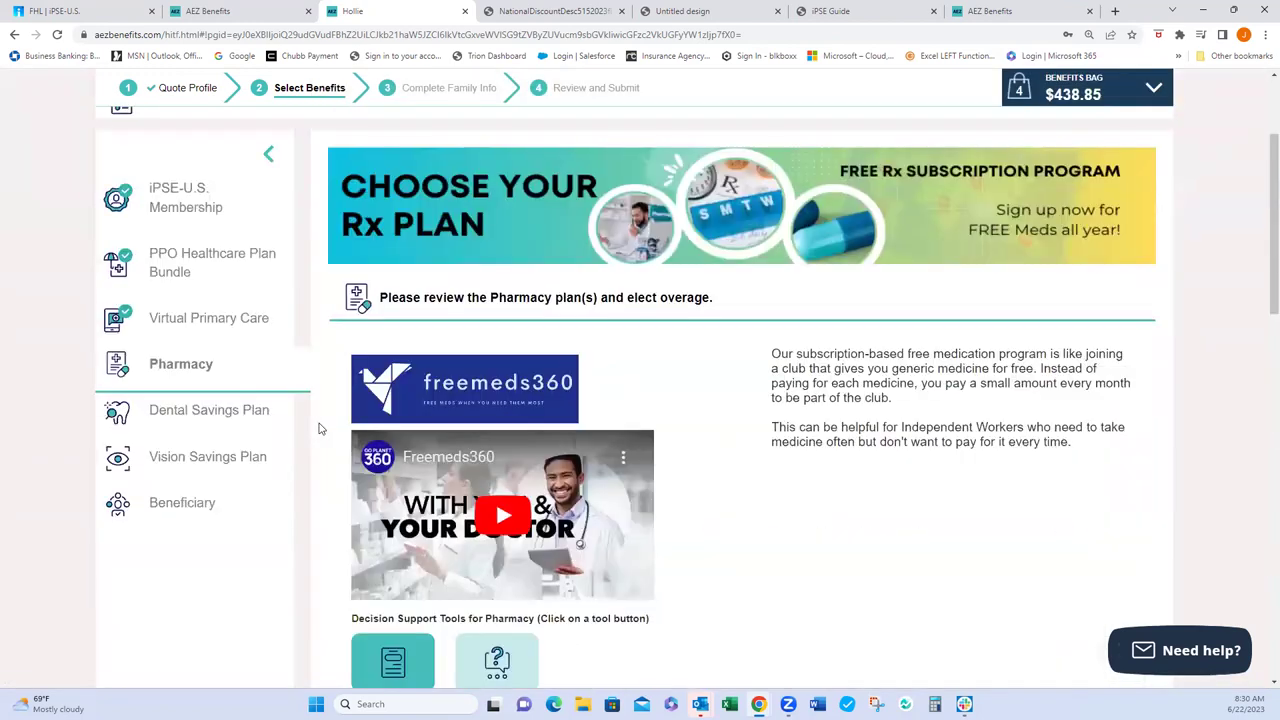
{"action": "scroll", "coordinate": [812, 500], "scroll_direction": "down", "scroll_amount": 2}
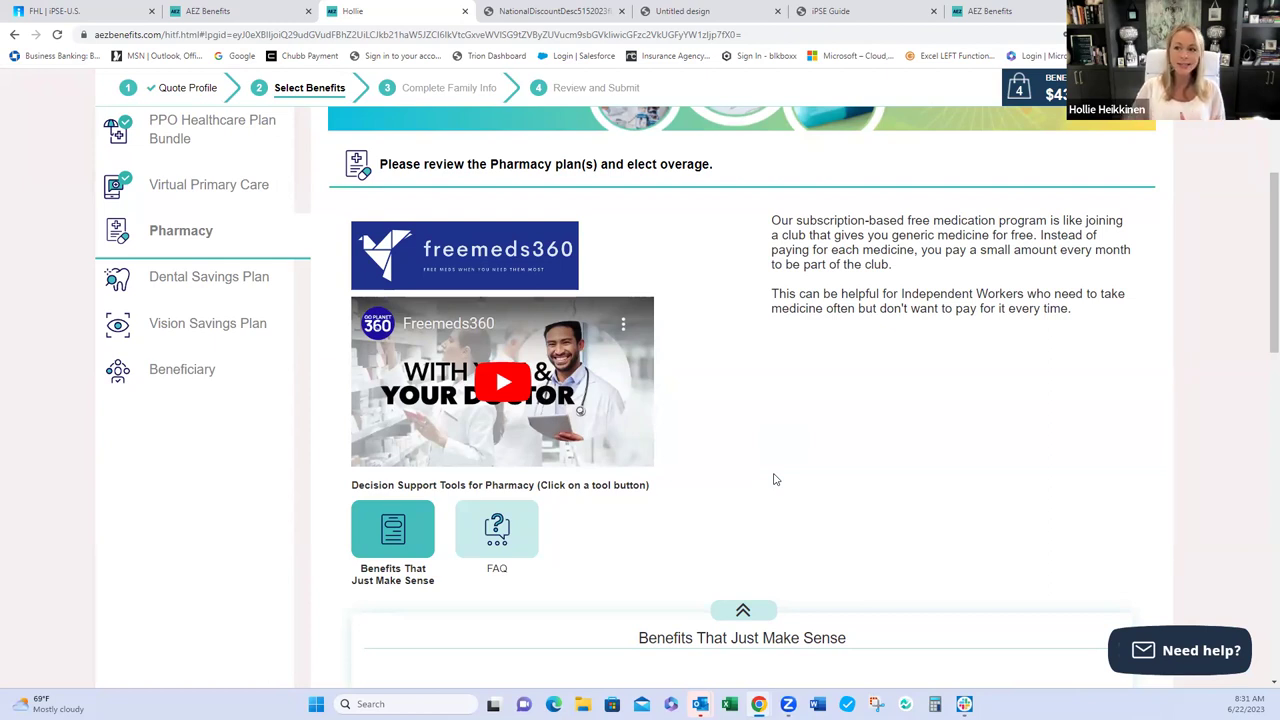
{"action": "scroll", "coordinate": [775, 478], "scroll_direction": "down", "scroll_amount": 1}
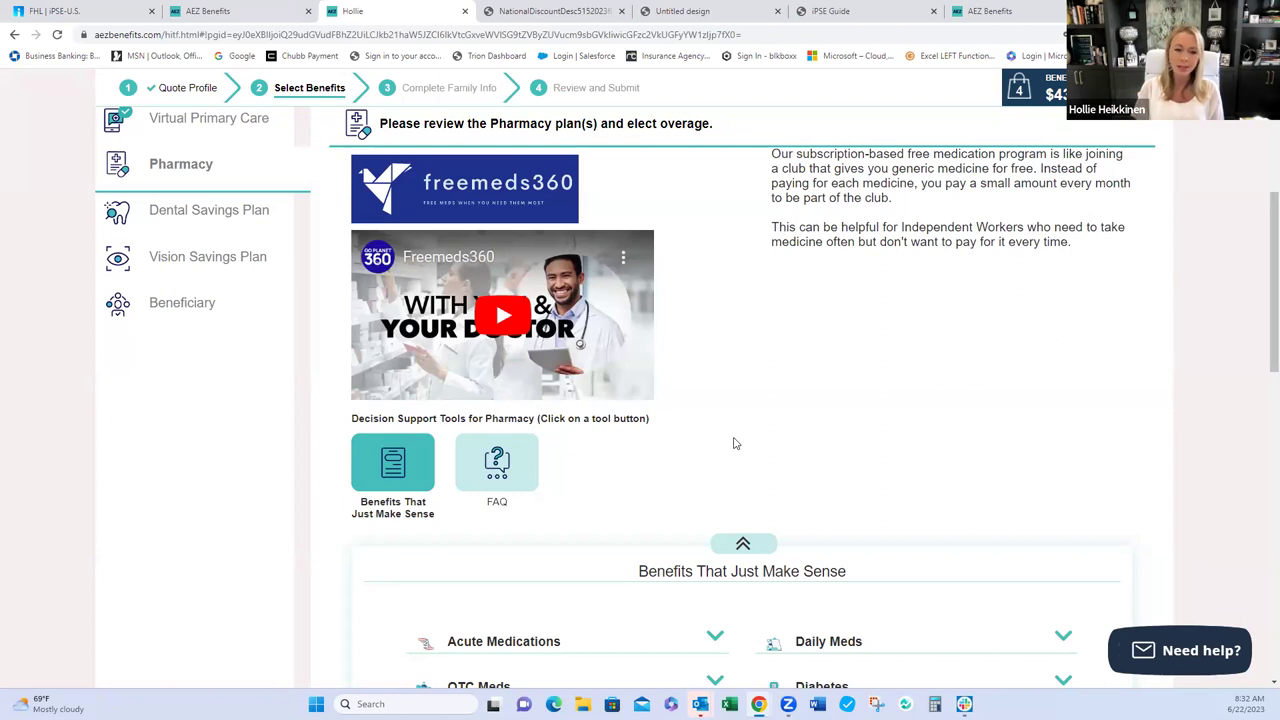
{"action": "scroll", "coordinate": [733, 443], "scroll_direction": "down", "scroll_amount": 3}
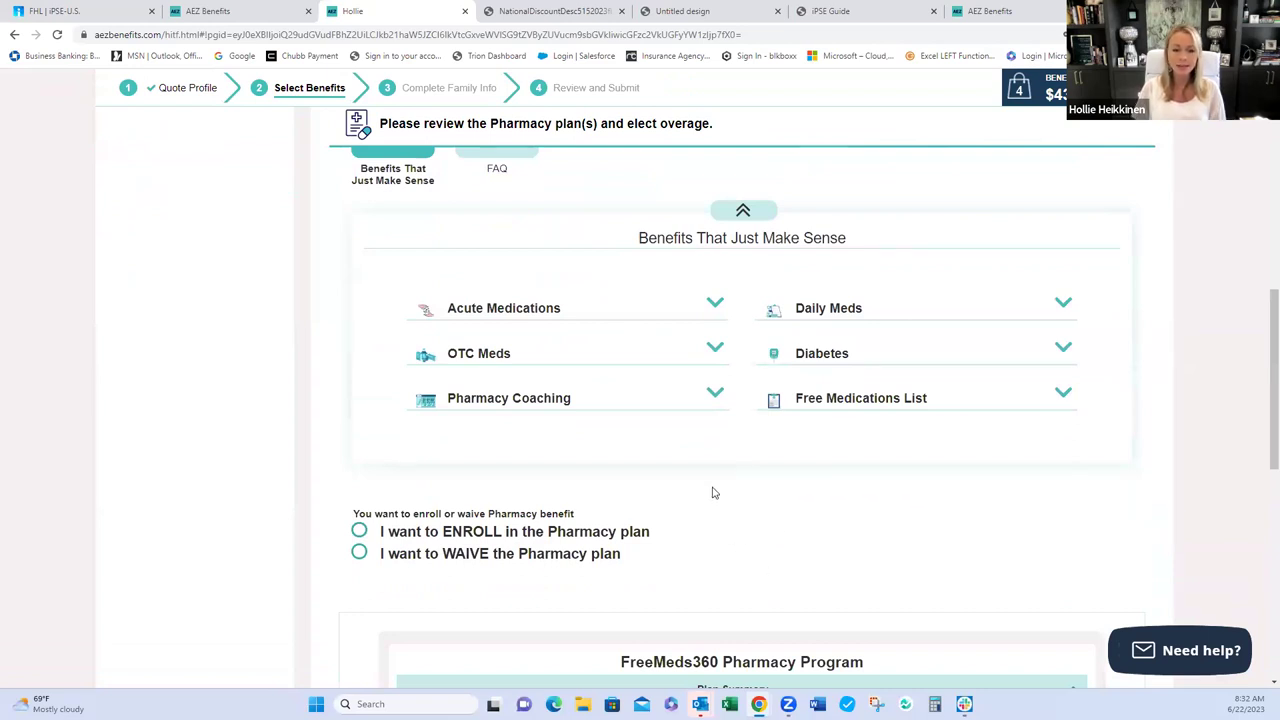
{"action": "scroll", "coordinate": [713, 492], "scroll_direction": "down", "scroll_amount": 1}
- Enroll both members in FreeMeds360 at $22.95 a month, then continue to Dental
{"action": "left_click", "coordinate": [381, 400]}
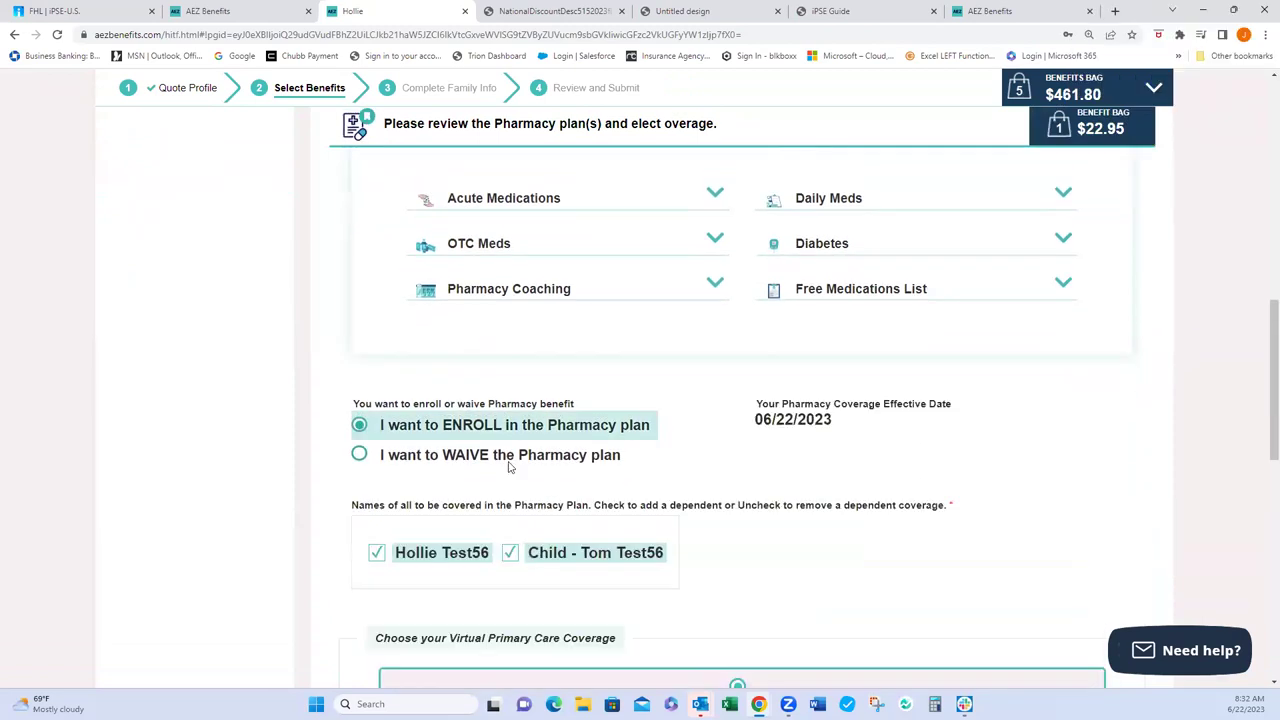
{"action": "scroll", "coordinate": [508, 467], "scroll_direction": "down", "scroll_amount": 2}
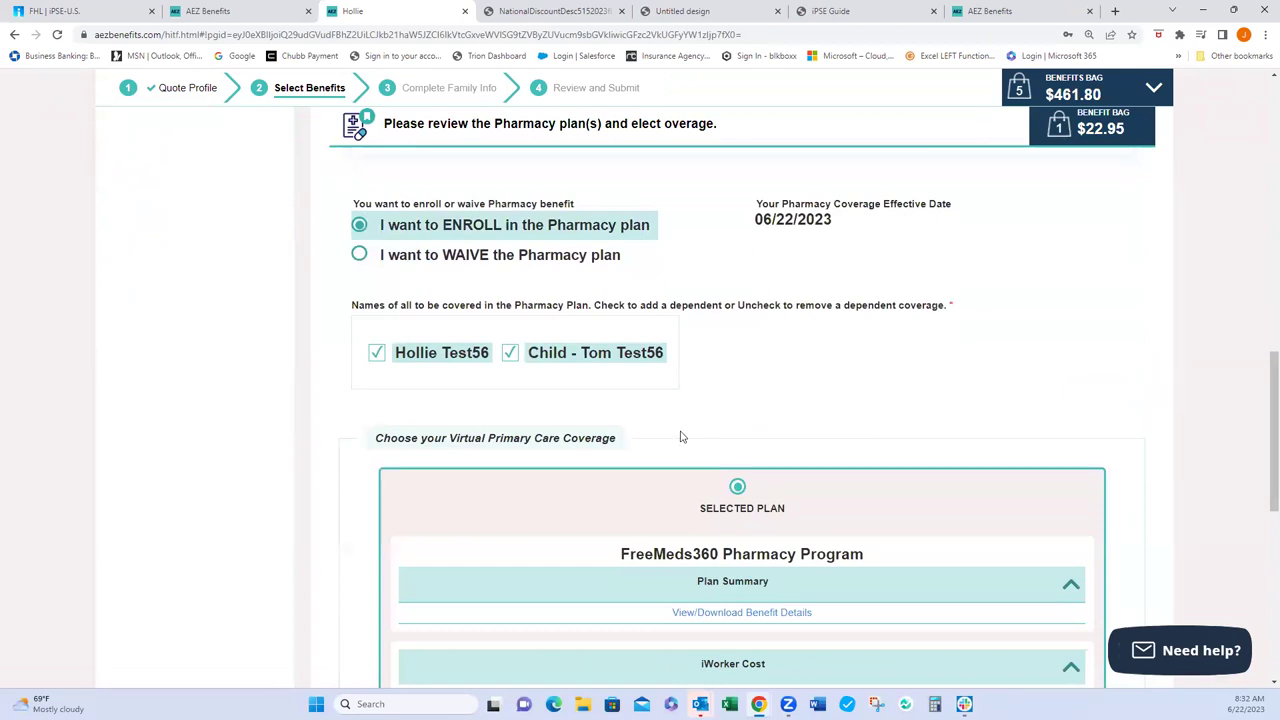
{"action": "scroll", "coordinate": [681, 437], "scroll_direction": "down", "scroll_amount": 2}
{"action": "scroll", "coordinate": [681, 437], "scroll_direction": "down", "scroll_amount": 1}
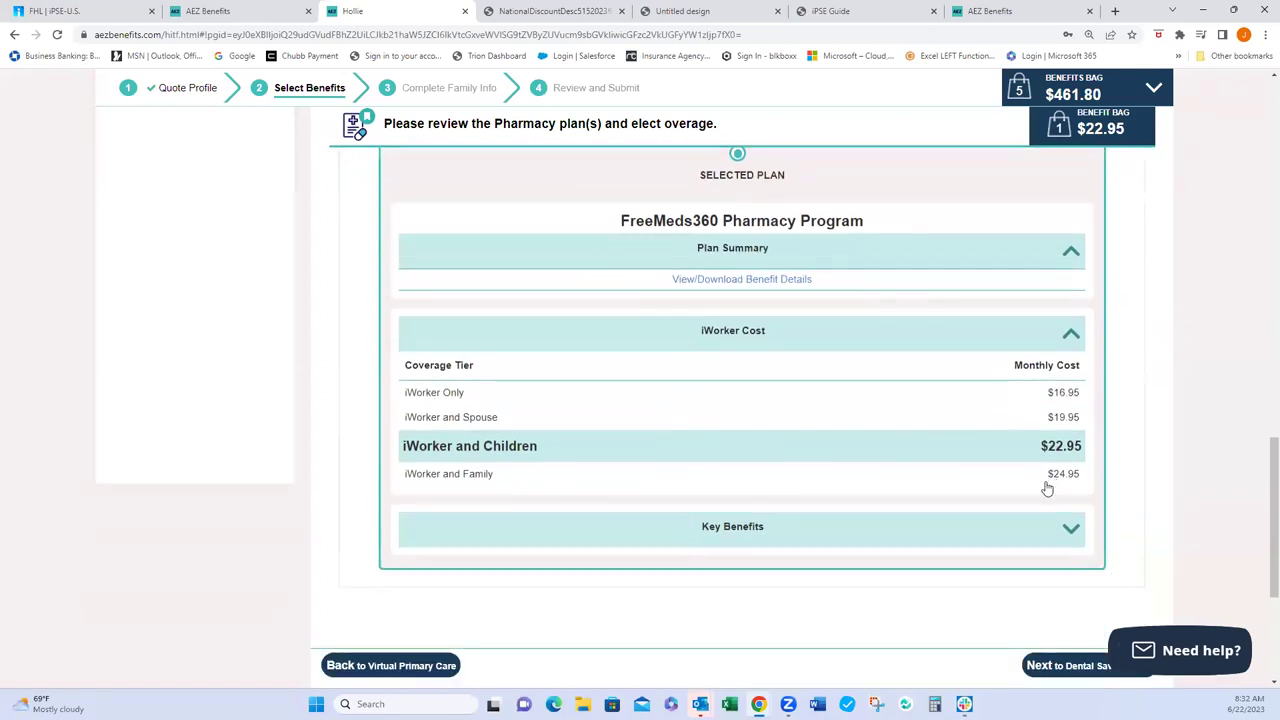
{"action": "scroll", "coordinate": [750, 461], "scroll_direction": "down", "scroll_amount": 1}
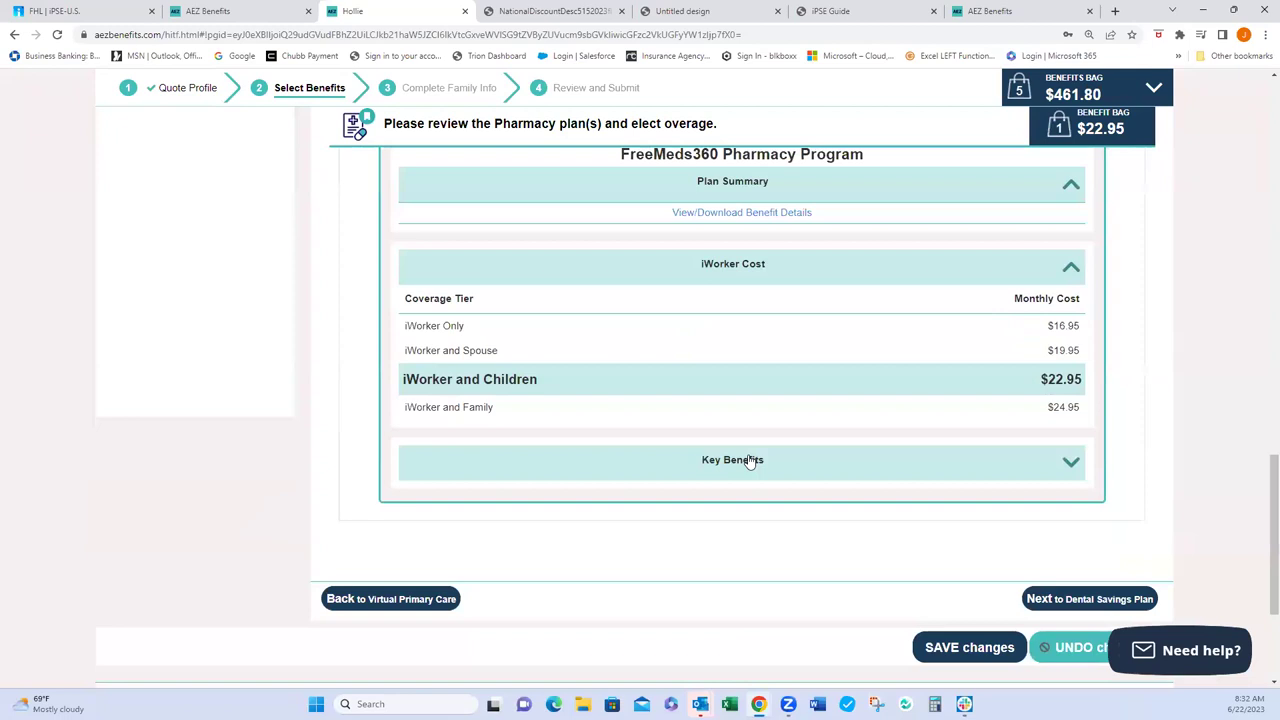
{"action": "left_click", "coordinate": [1073, 599]}
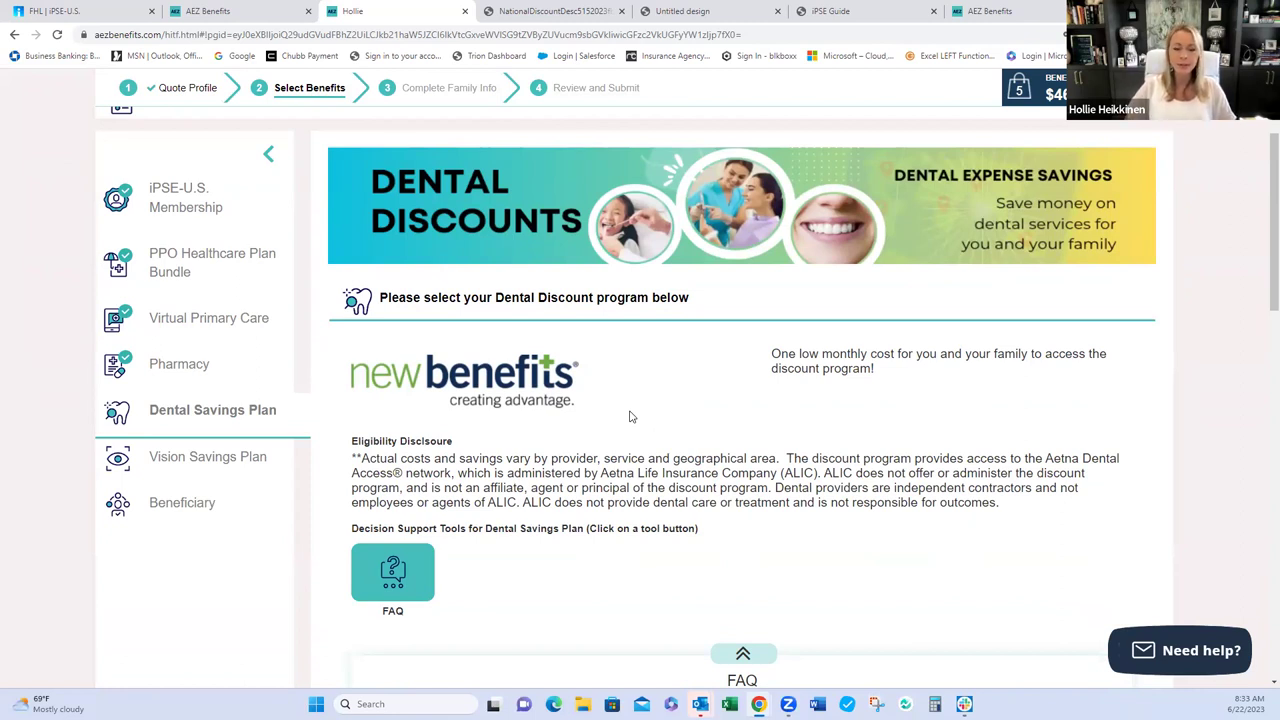
- Enroll both members in the Dental Savings Plan at $7.25 a month, then continue to Vision
{"action": "scroll", "coordinate": [630, 416], "scroll_direction": "down", "scroll_amount": 3}
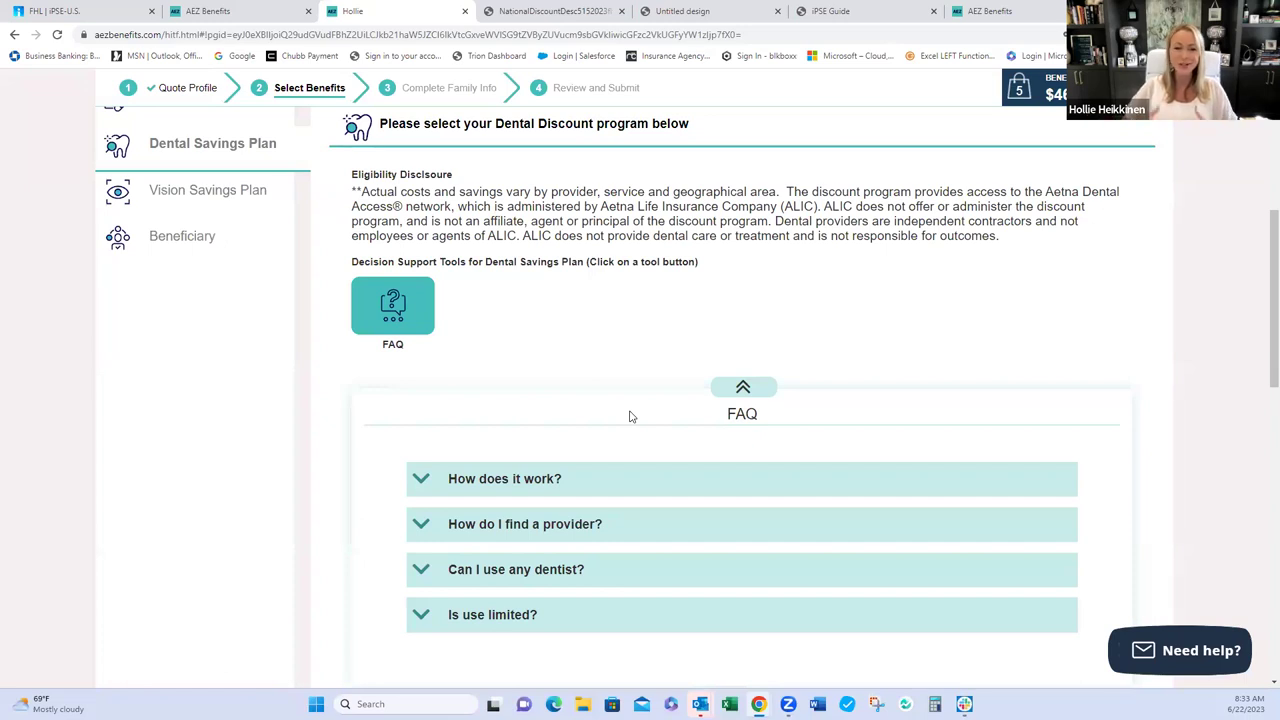
{"action": "scroll", "coordinate": [630, 416], "scroll_direction": "down", "scroll_amount": 4}
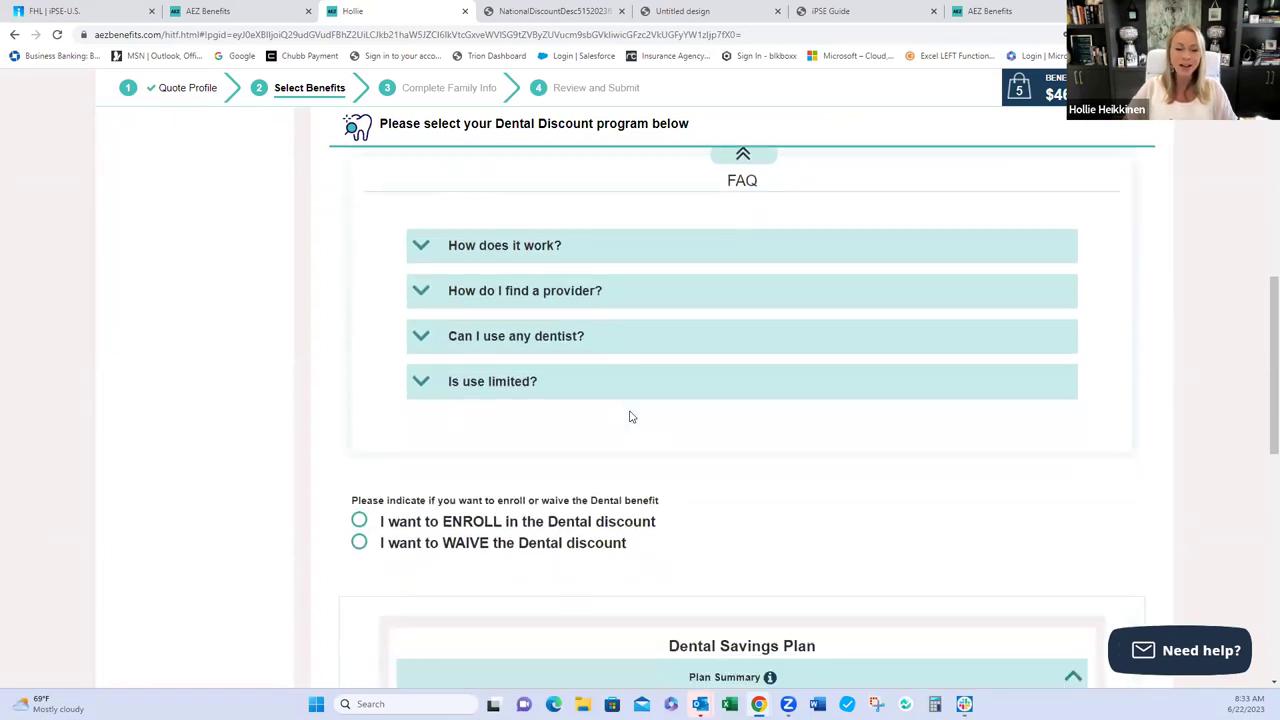
{"action": "scroll", "coordinate": [630, 416], "scroll_direction": "down", "scroll_amount": 1}
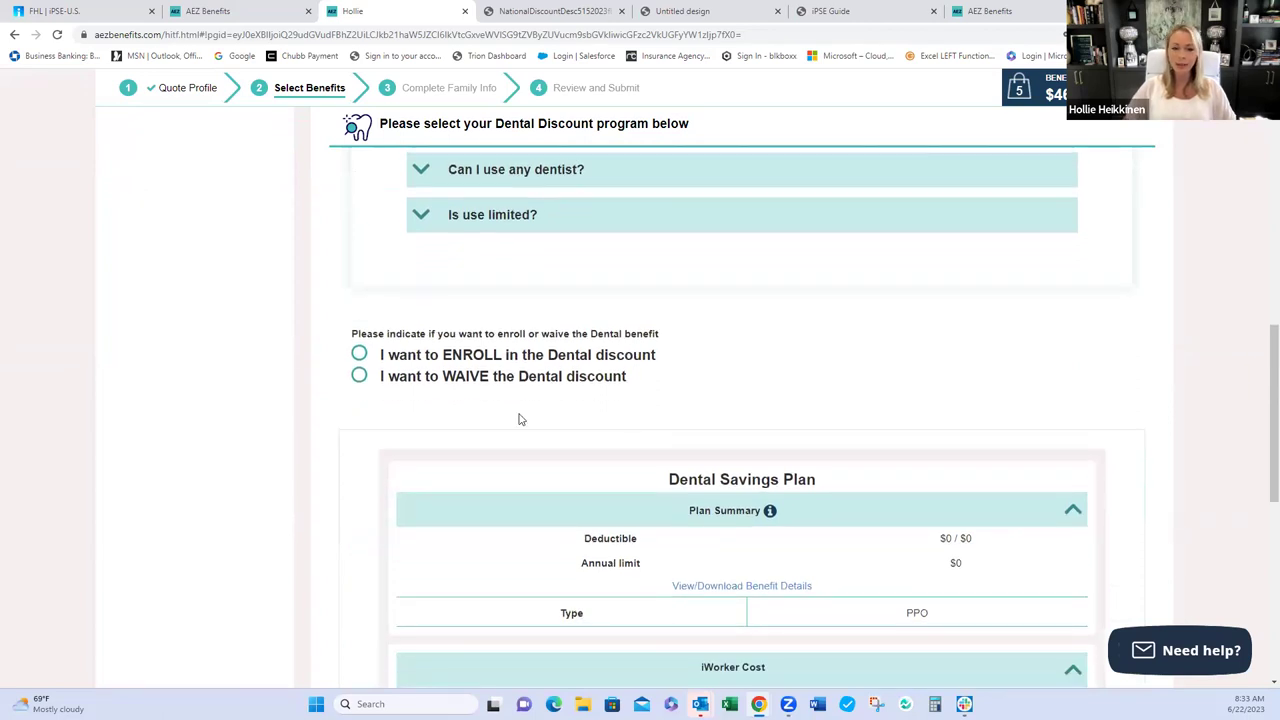
{"action": "scroll", "coordinate": [520, 420], "scroll_direction": "down", "scroll_amount": 1}
{"action": "scroll", "coordinate": [519, 419], "scroll_direction": "down", "scroll_amount": 1}
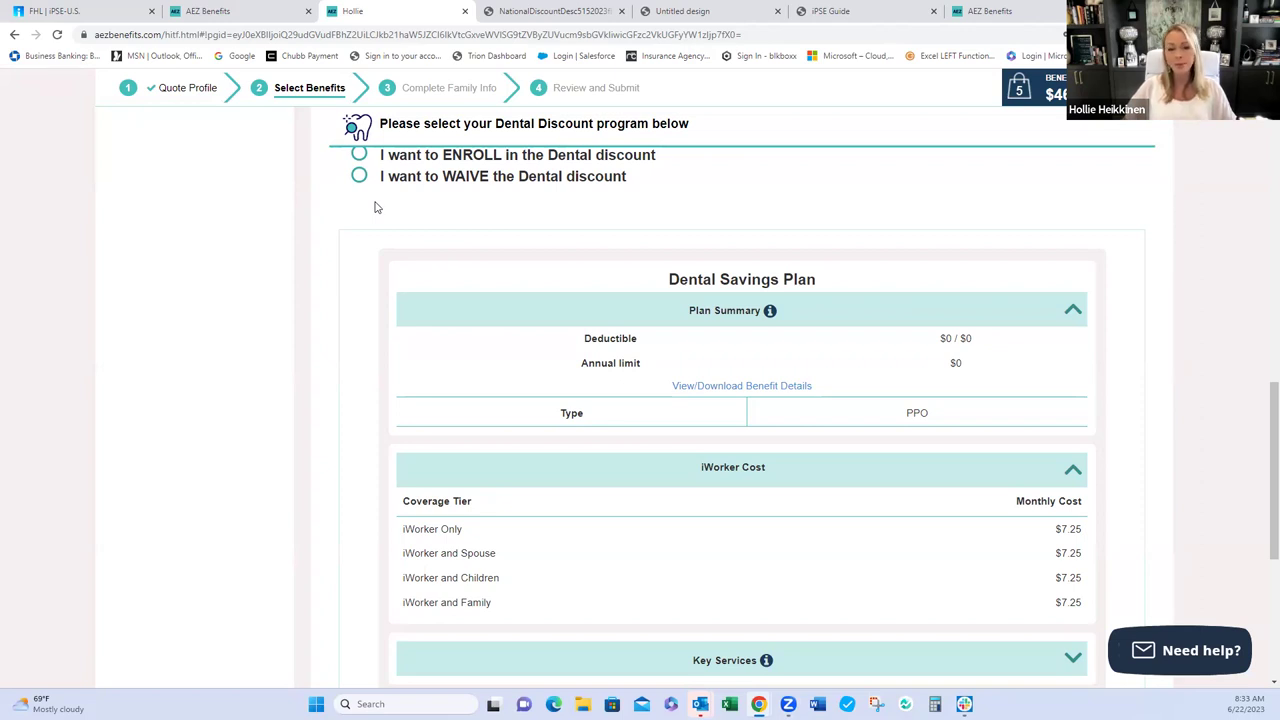
{"action": "left_click", "coordinate": [359, 155]}
{"action": "scroll", "coordinate": [517, 338], "scroll_direction": "down", "scroll_amount": 5}
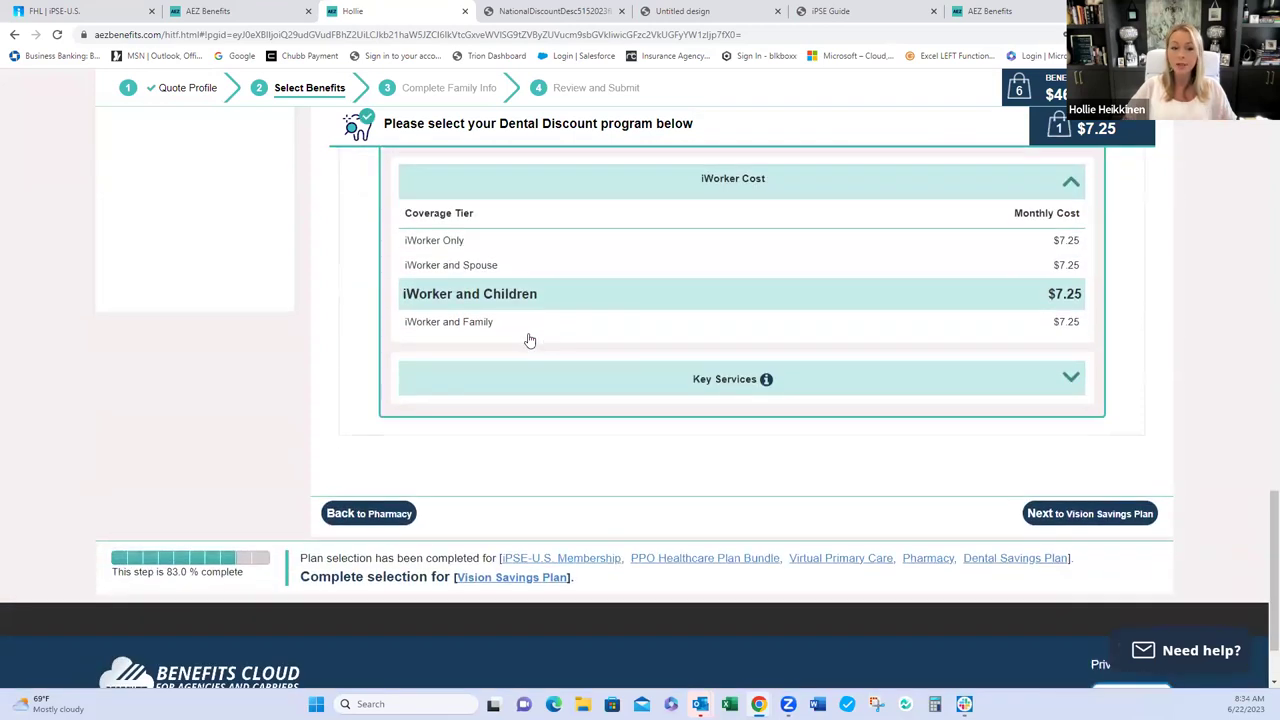
{"action": "left_click", "coordinate": [1081, 516]}
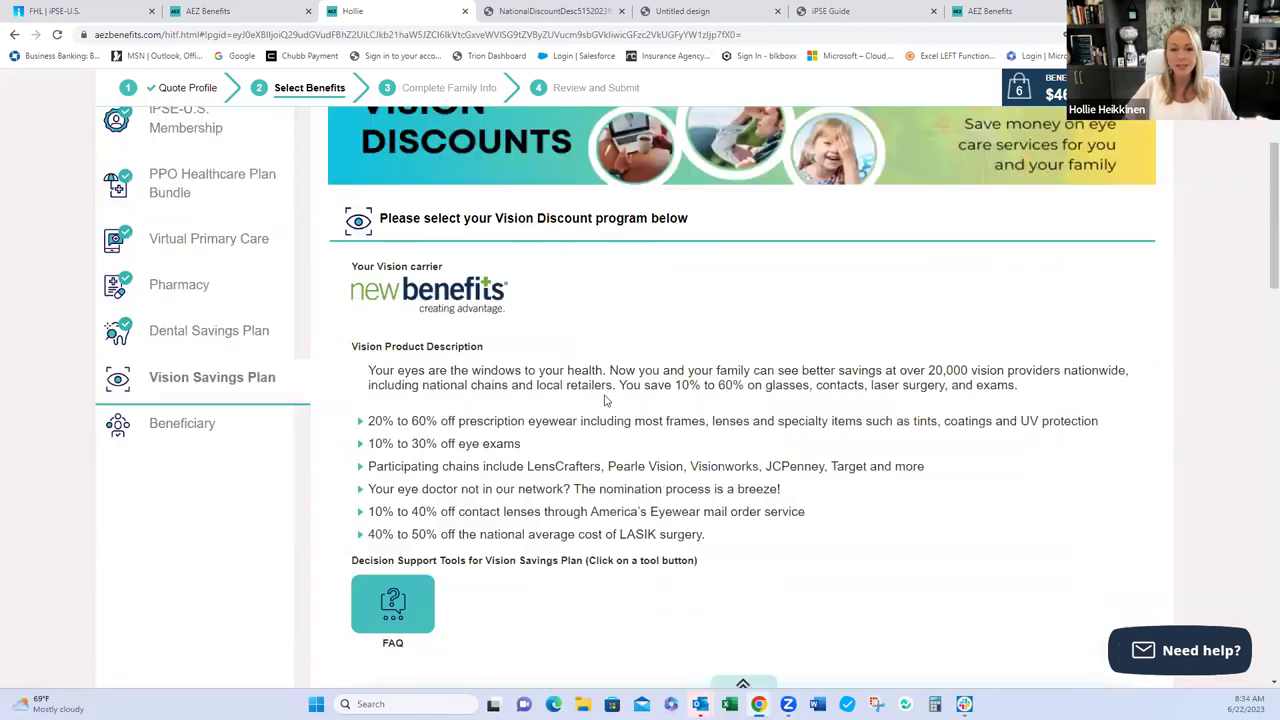
- Enroll in the Vision Savings Plan at $6.85 a month, then continue to Beneficiary
{"action": "scroll", "coordinate": [604, 400], "scroll_direction": "down", "scroll_amount": 1}
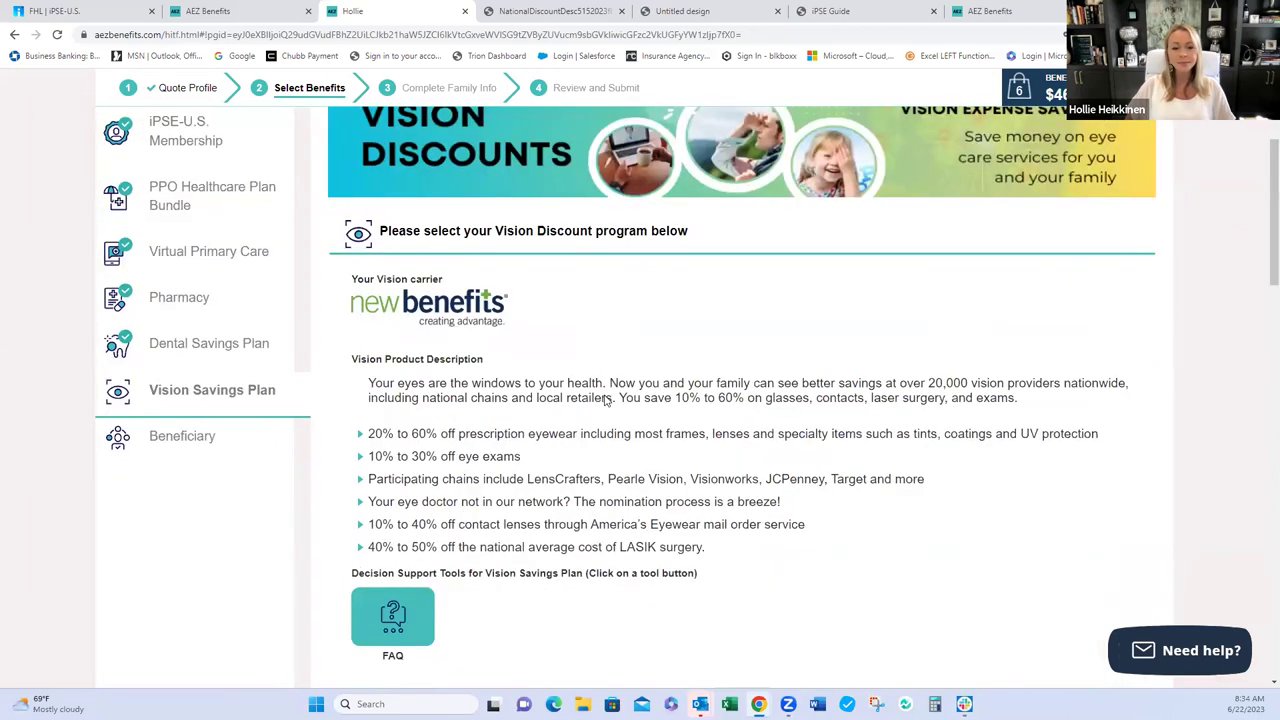
{"action": "scroll", "coordinate": [604, 400], "scroll_direction": "down", "scroll_amount": 1}
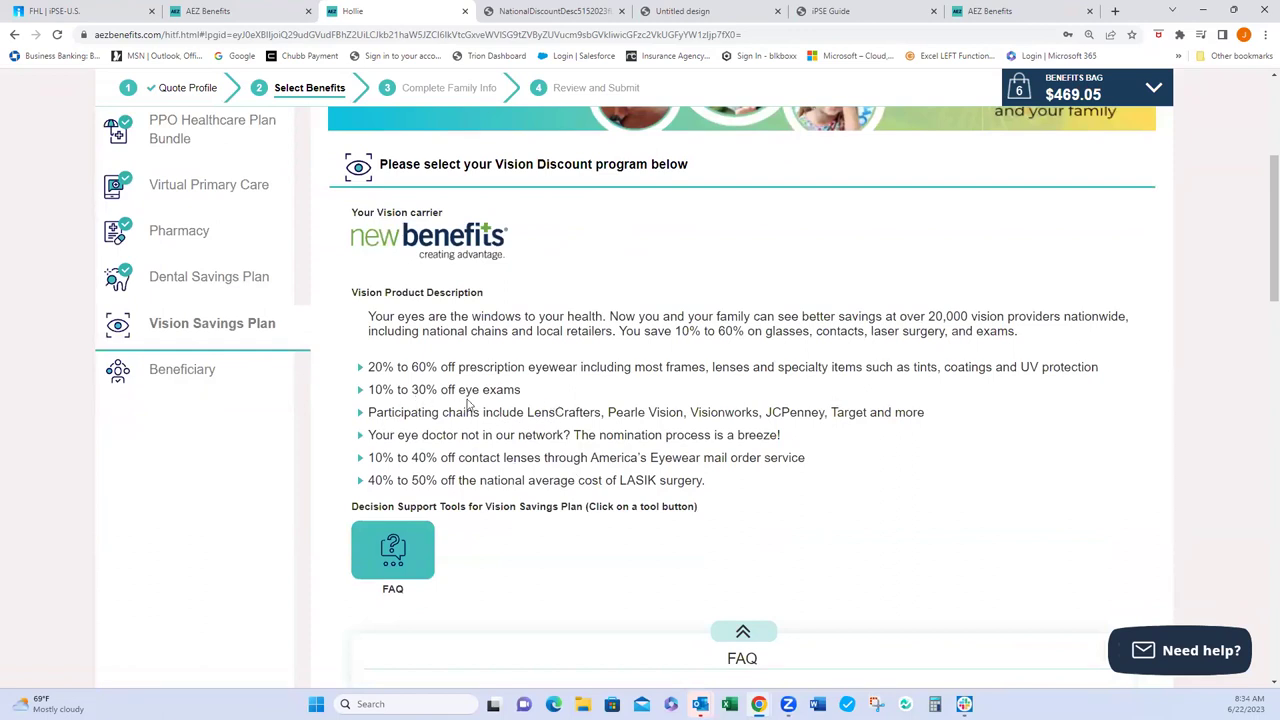
{"action": "scroll", "coordinate": [558, 402], "scroll_direction": "down", "scroll_amount": 2}
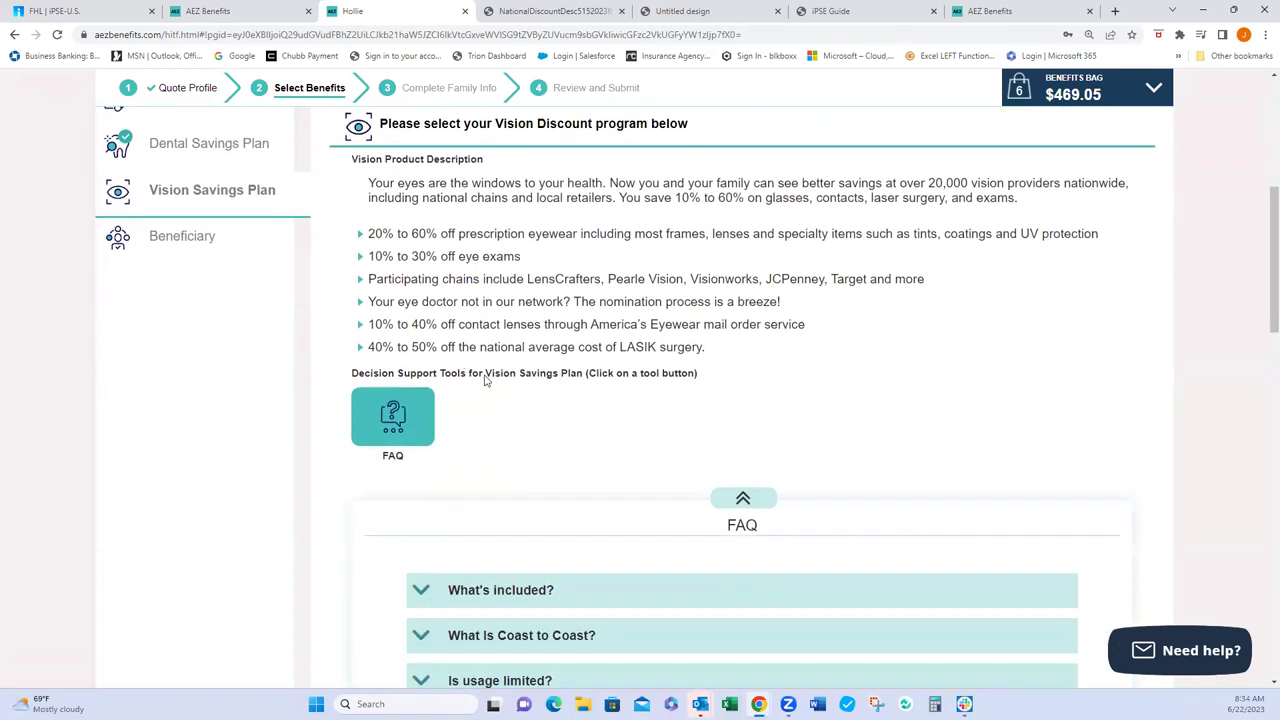
{"action": "scroll", "coordinate": [512, 449], "scroll_direction": "down", "scroll_amount": 7}
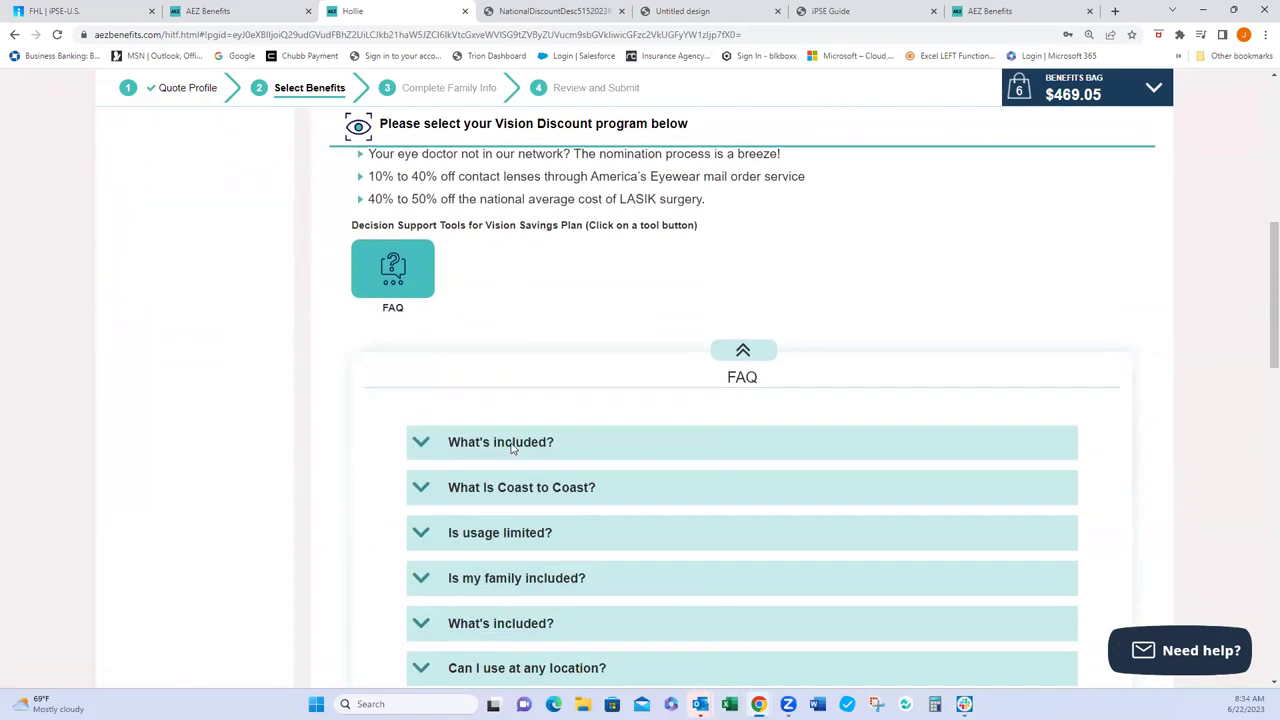
{"action": "scroll", "coordinate": [470, 430], "scroll_direction": "down", "scroll_amount": 1}
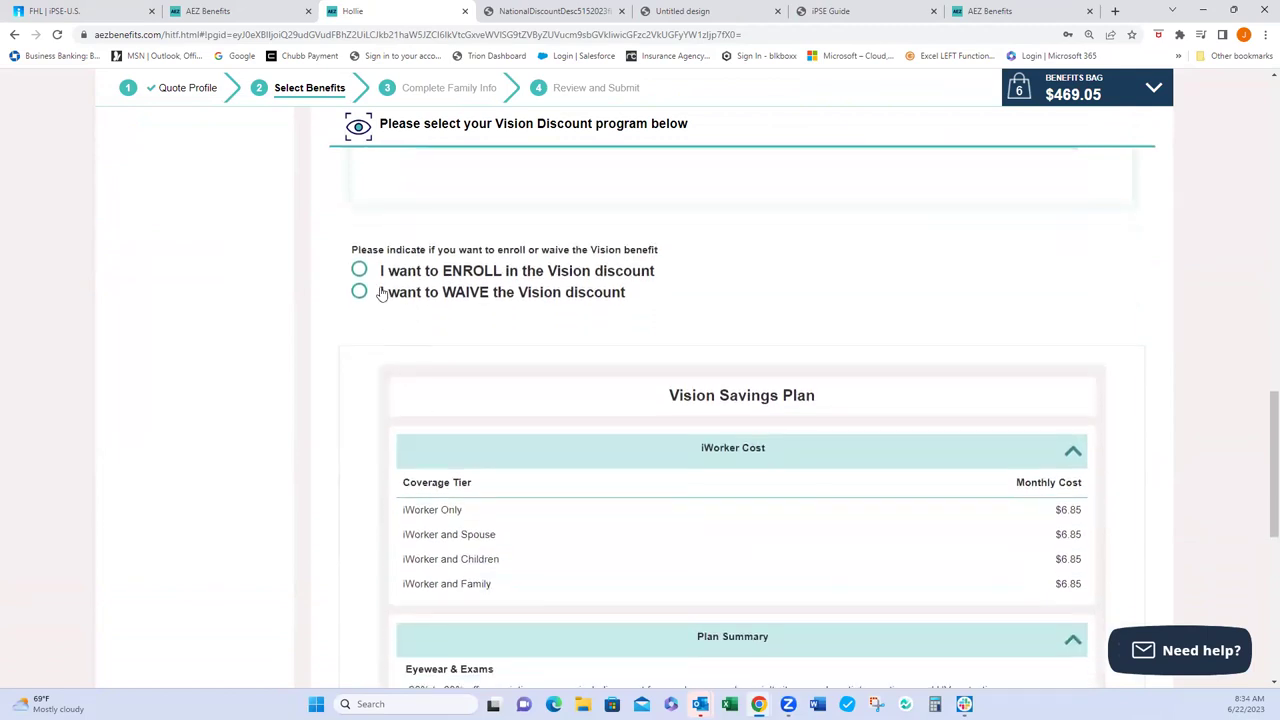
{"action": "left_click", "coordinate": [361, 272]}
{"action": "scroll", "coordinate": [535, 420], "scroll_direction": "down", "scroll_amount": 6}
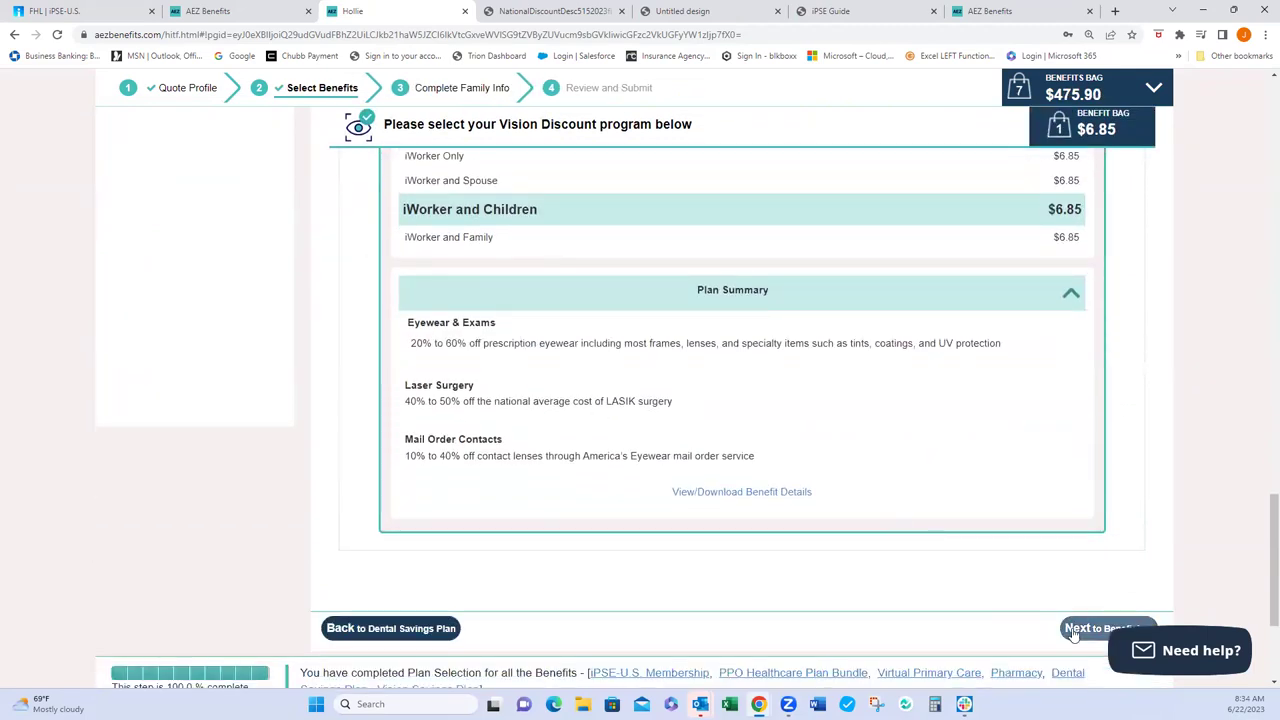
{"action": "left_click", "coordinate": [1074, 630]}
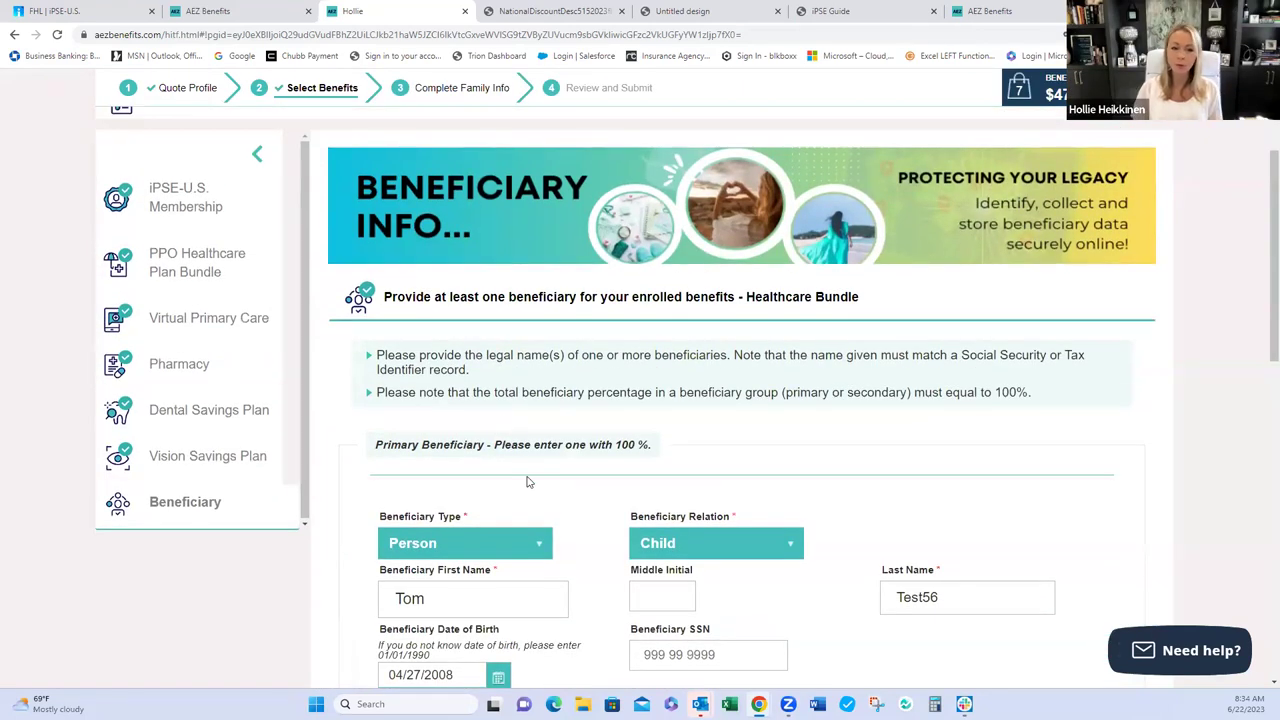
- Continue from the Select Benefits page to the Complete Family Info step
{"action": "scroll", "coordinate": [560, 483], "scroll_direction": "down", "scroll_amount": 1}
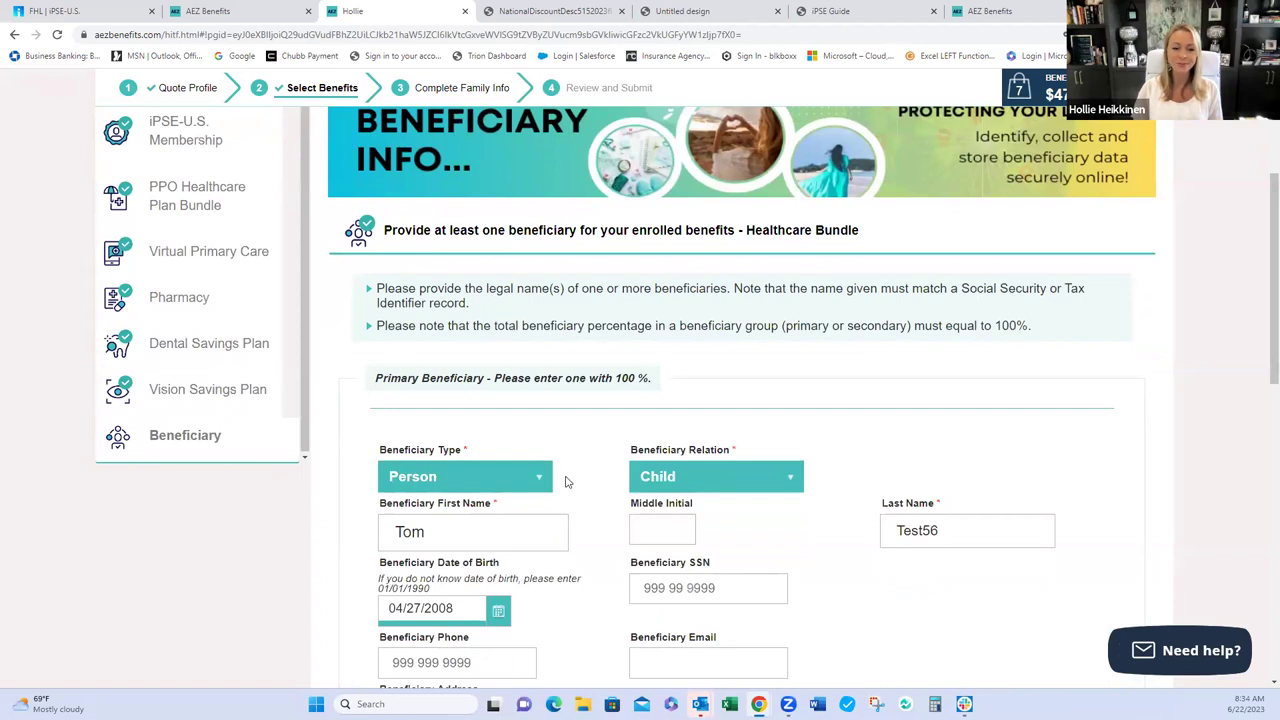
{"action": "scroll", "coordinate": [566, 474], "scroll_direction": "down", "scroll_amount": 1}
{"action": "scroll", "coordinate": [566, 474], "scroll_direction": "down", "scroll_amount": 1}
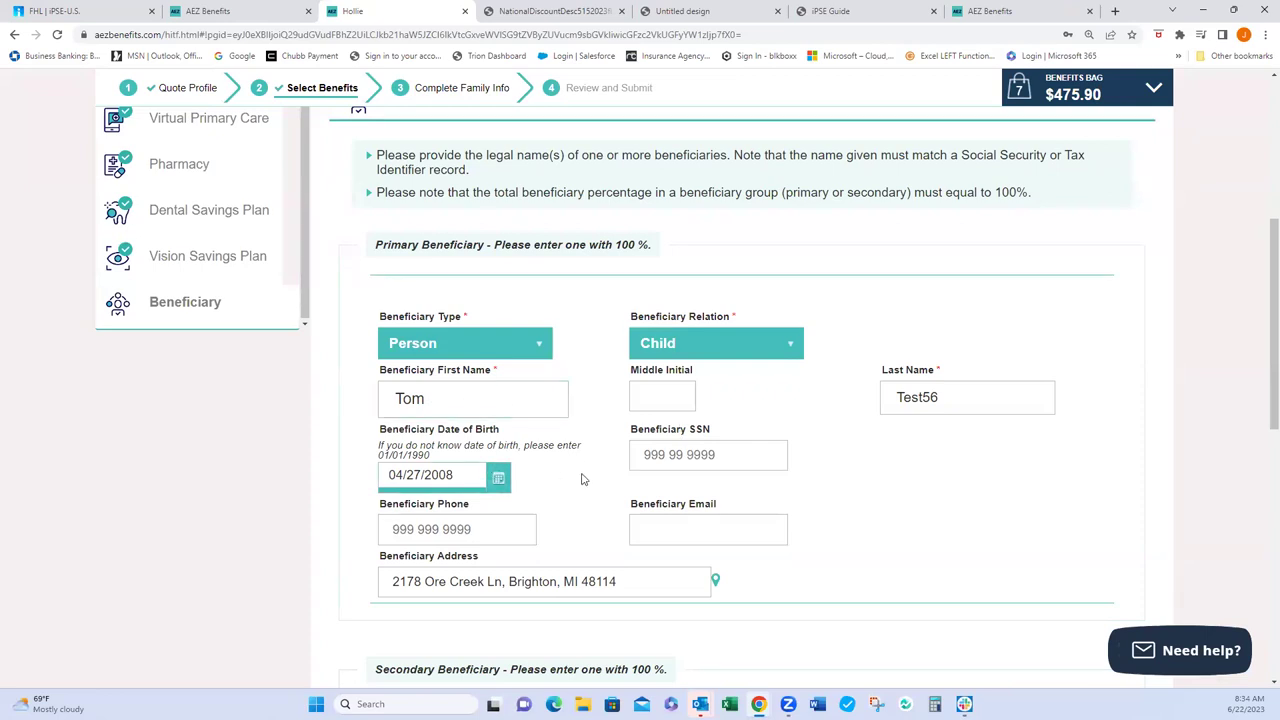
{"action": "scroll", "coordinate": [583, 479], "scroll_direction": "down", "scroll_amount": 2}
{"action": "scroll", "coordinate": [583, 479], "scroll_direction": "down", "scroll_amount": 5}
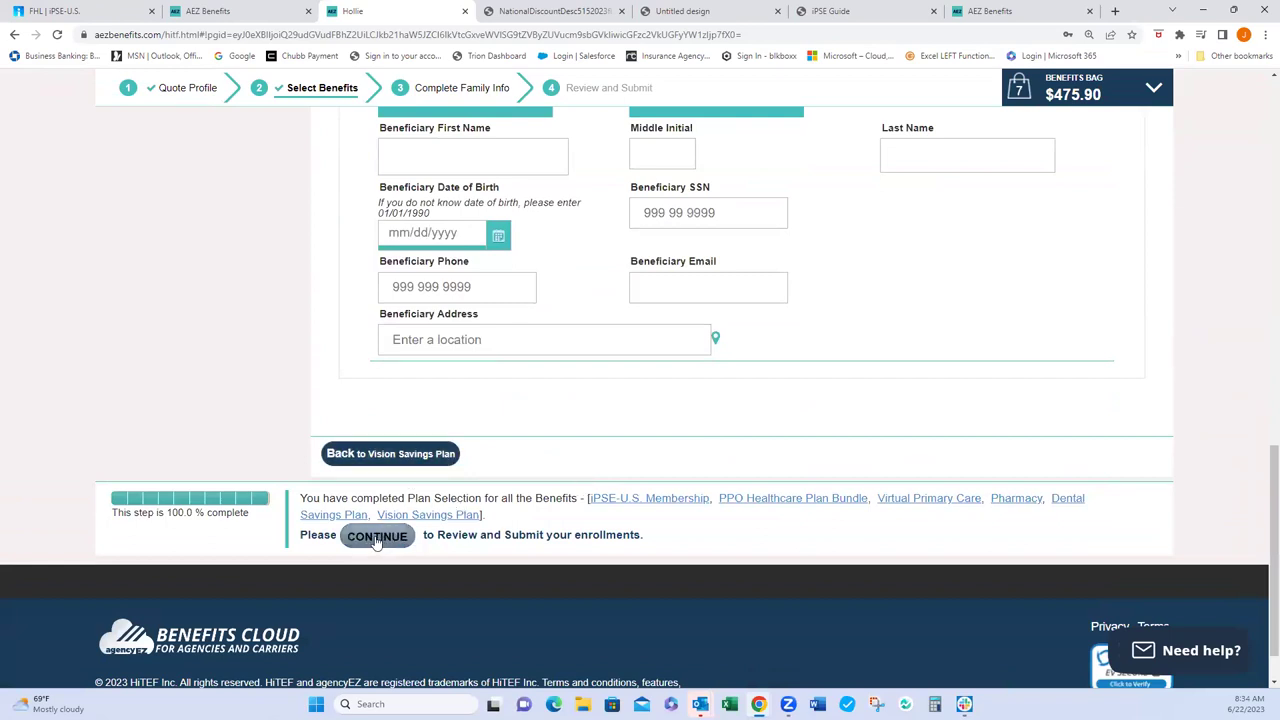
{"action": "left_click", "coordinate": [376, 537]}
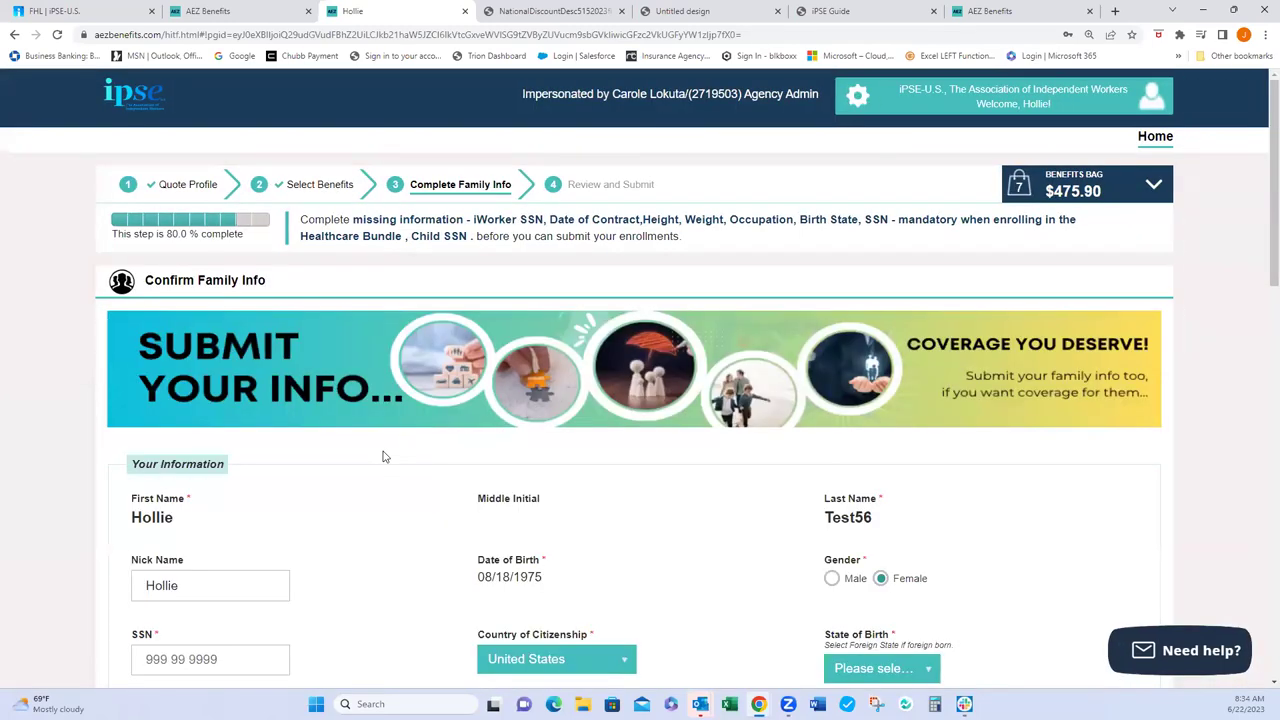
- Keep United States citizenship, set State of Birth to Michigan, and enter the applicant's SSN
{"action": "scroll", "coordinate": [382, 456], "scroll_direction": "down", "scroll_amount": 1}
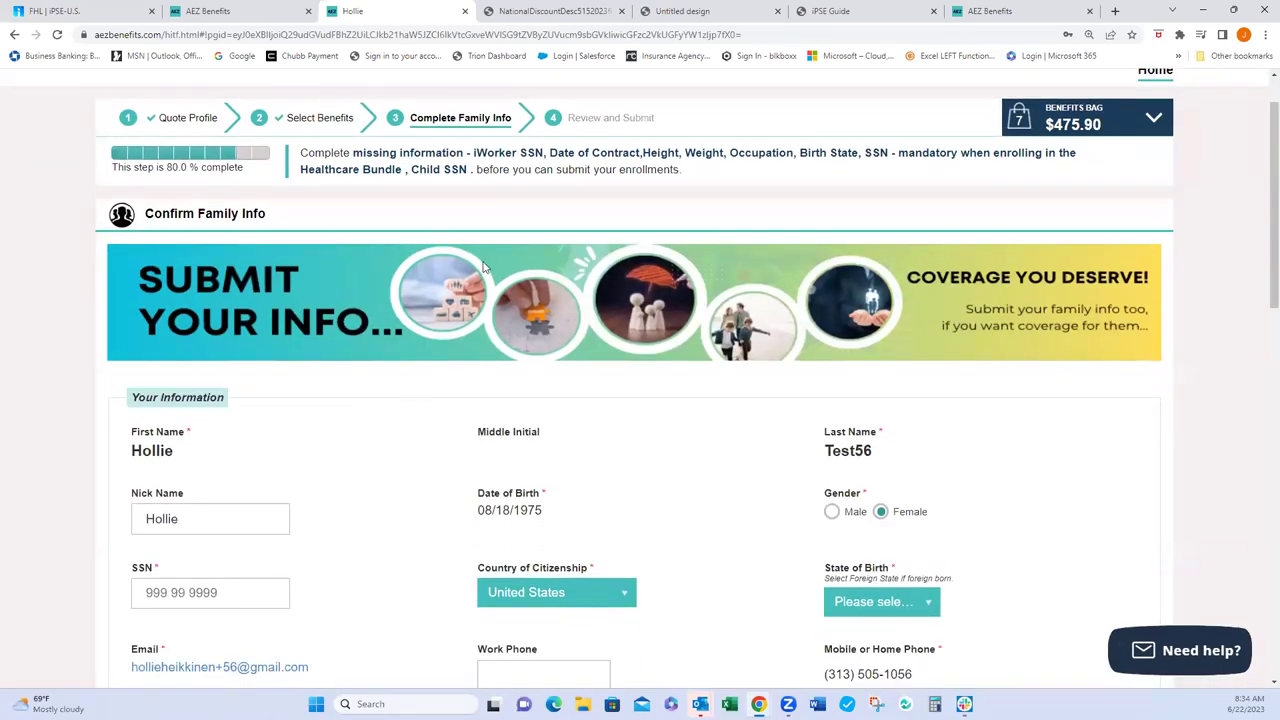
{"action": "scroll", "coordinate": [380, 459], "scroll_direction": "down", "scroll_amount": 2}
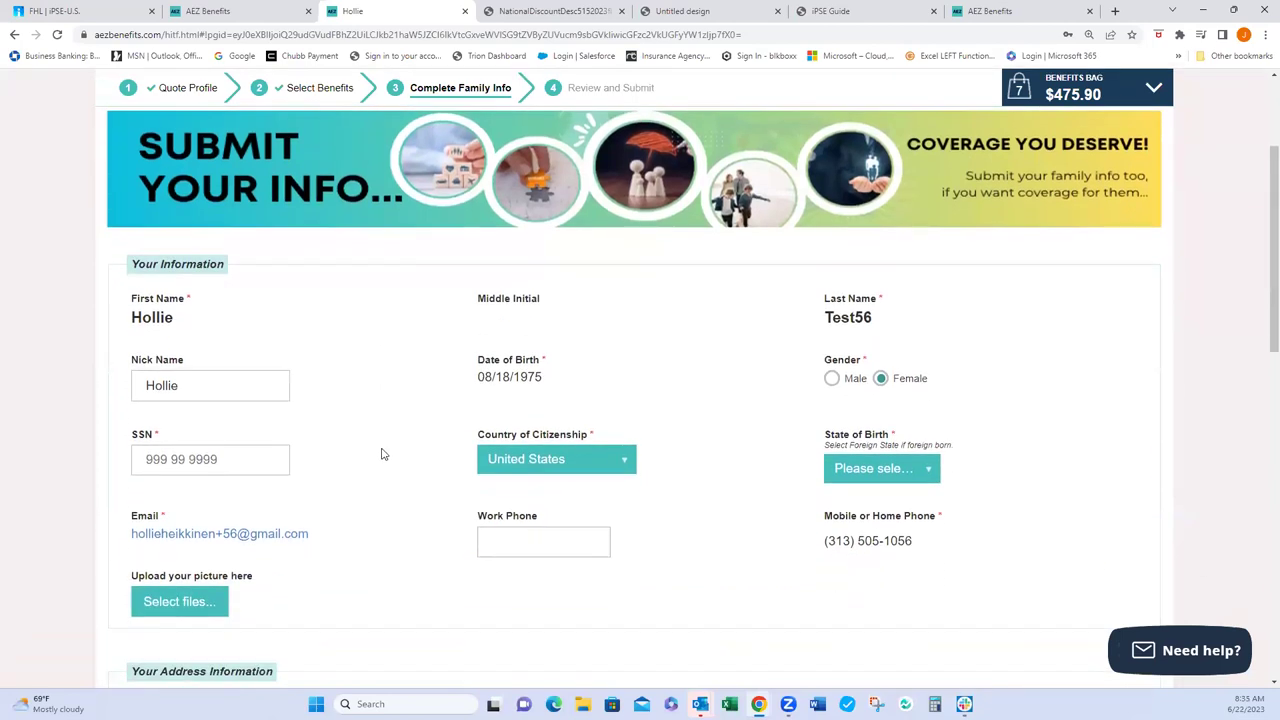
{"action": "left_click", "coordinate": [622, 462]}
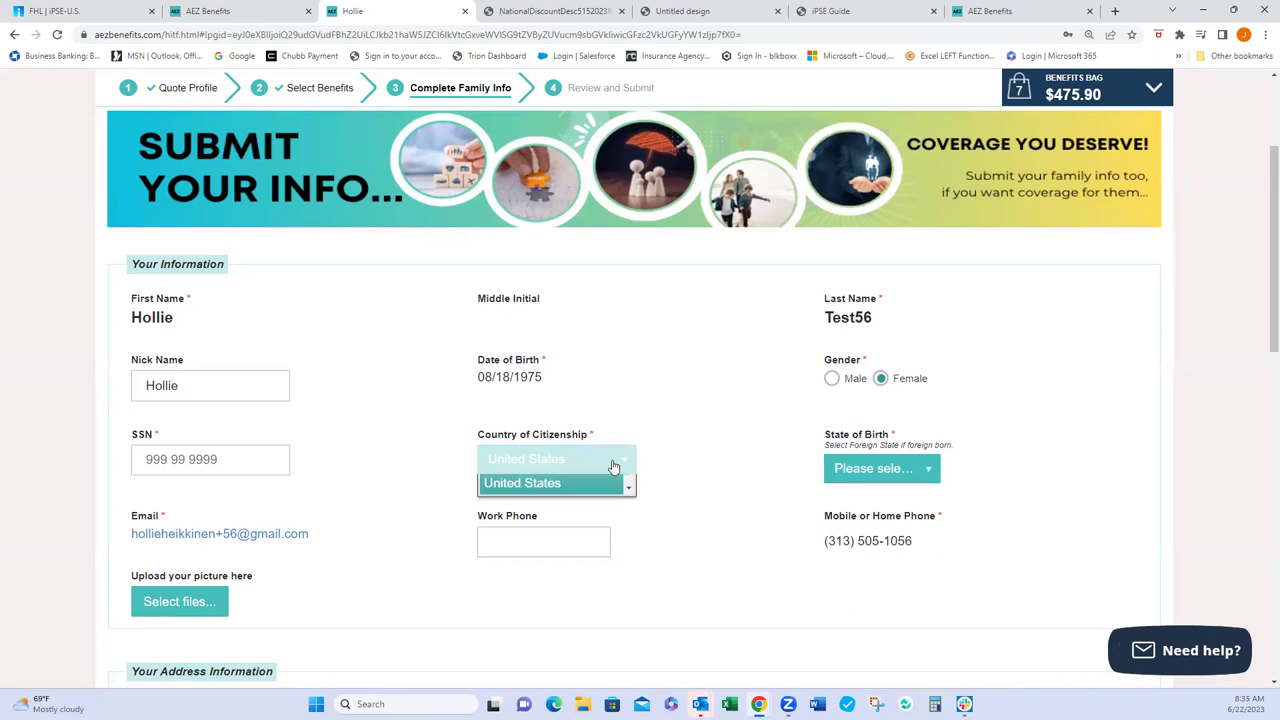
{"action": "left_click", "coordinate": [511, 458]}
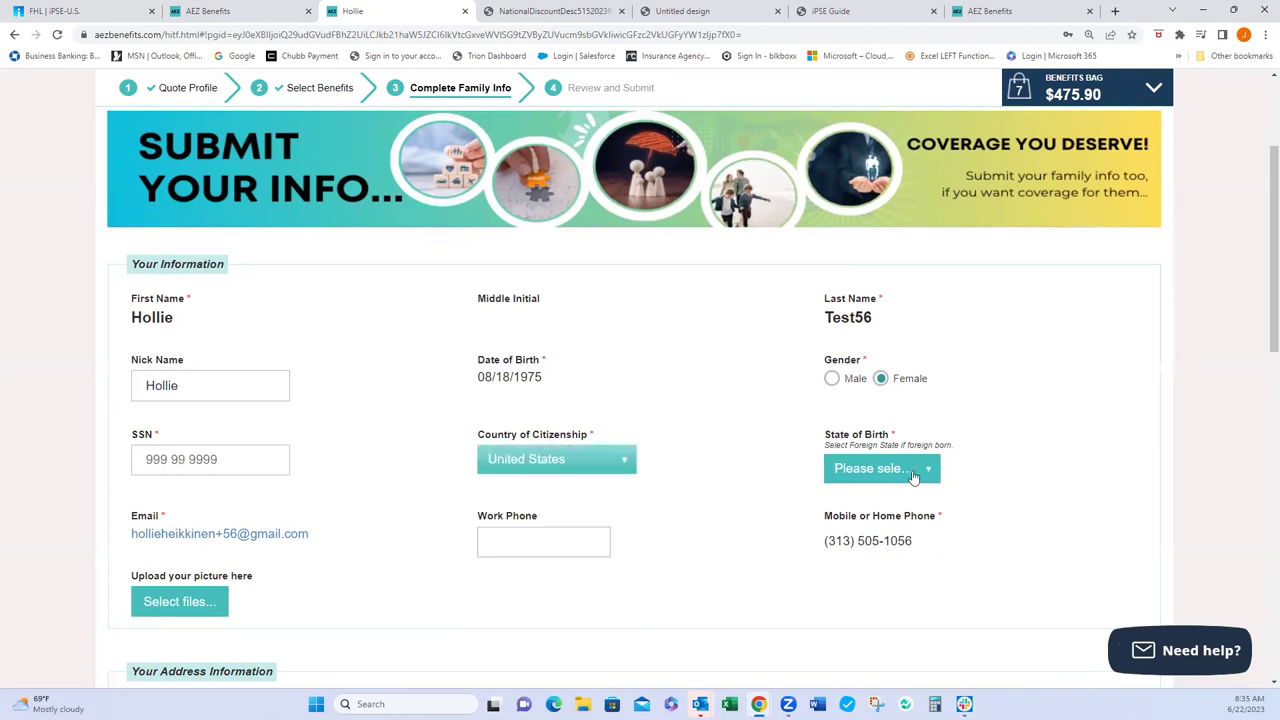
{"action": "left_click", "coordinate": [928, 470]}
{"action": "scroll", "coordinate": [874, 565], "scroll_direction": "down", "scroll_amount": 5}
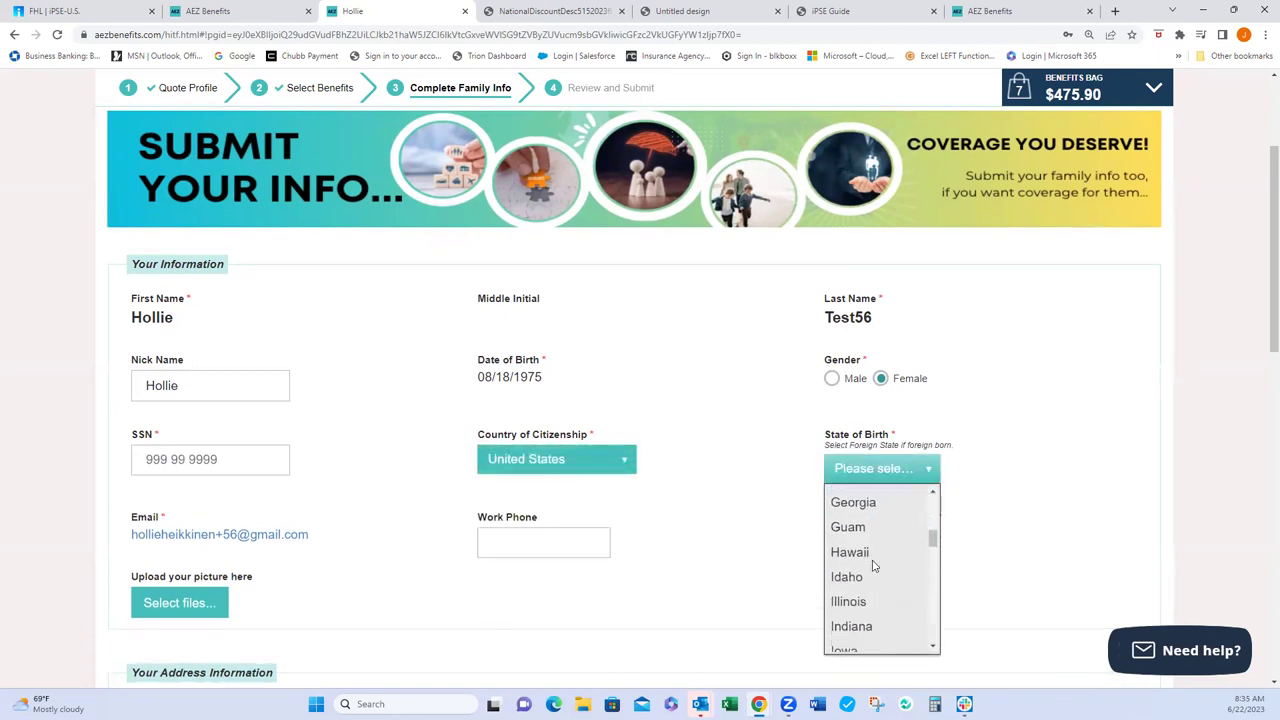
{"action": "scroll", "coordinate": [872, 540], "scroll_direction": "down", "scroll_amount": 1}
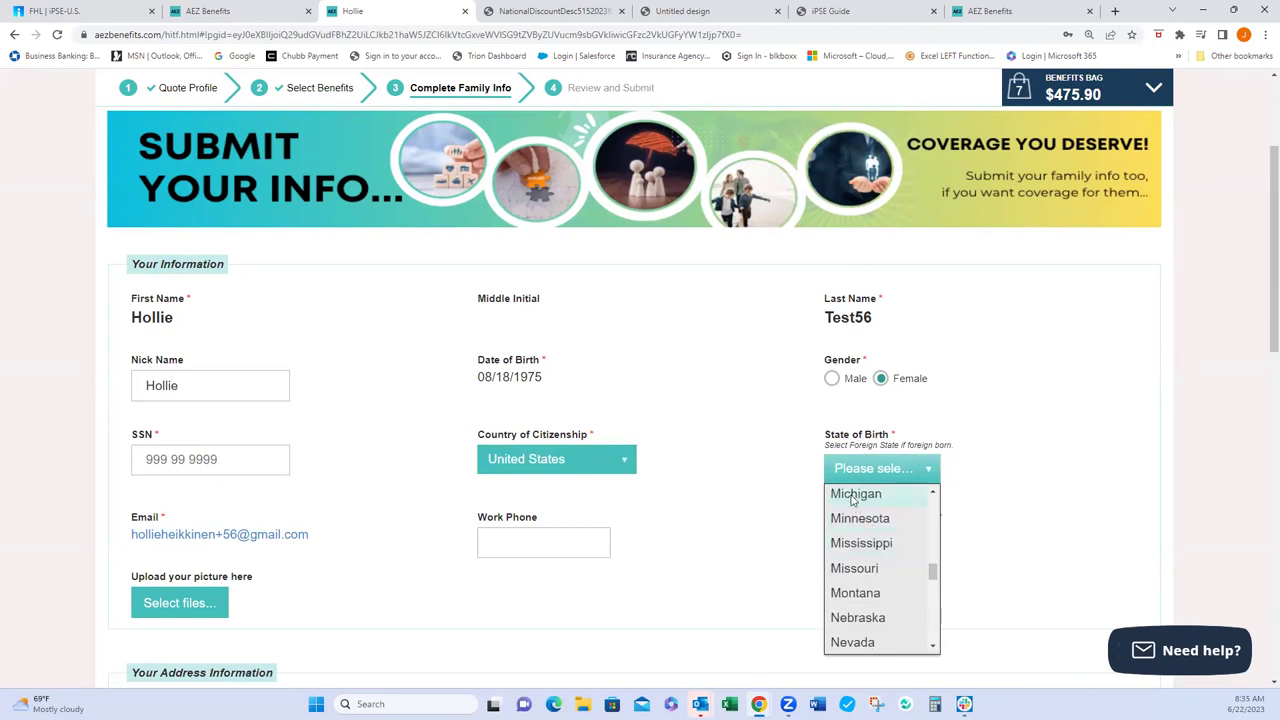
{"action": "left_click", "coordinate": [864, 492]}
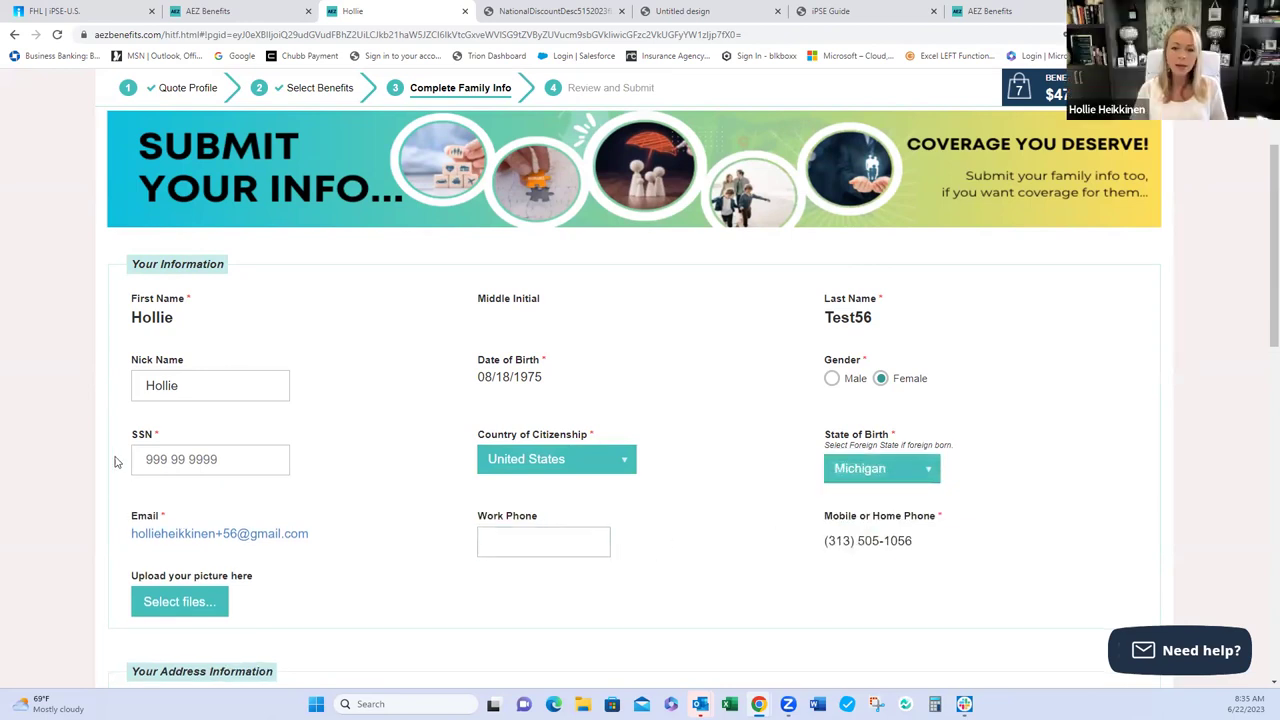
{"action": "left_click", "coordinate": [145, 460]}
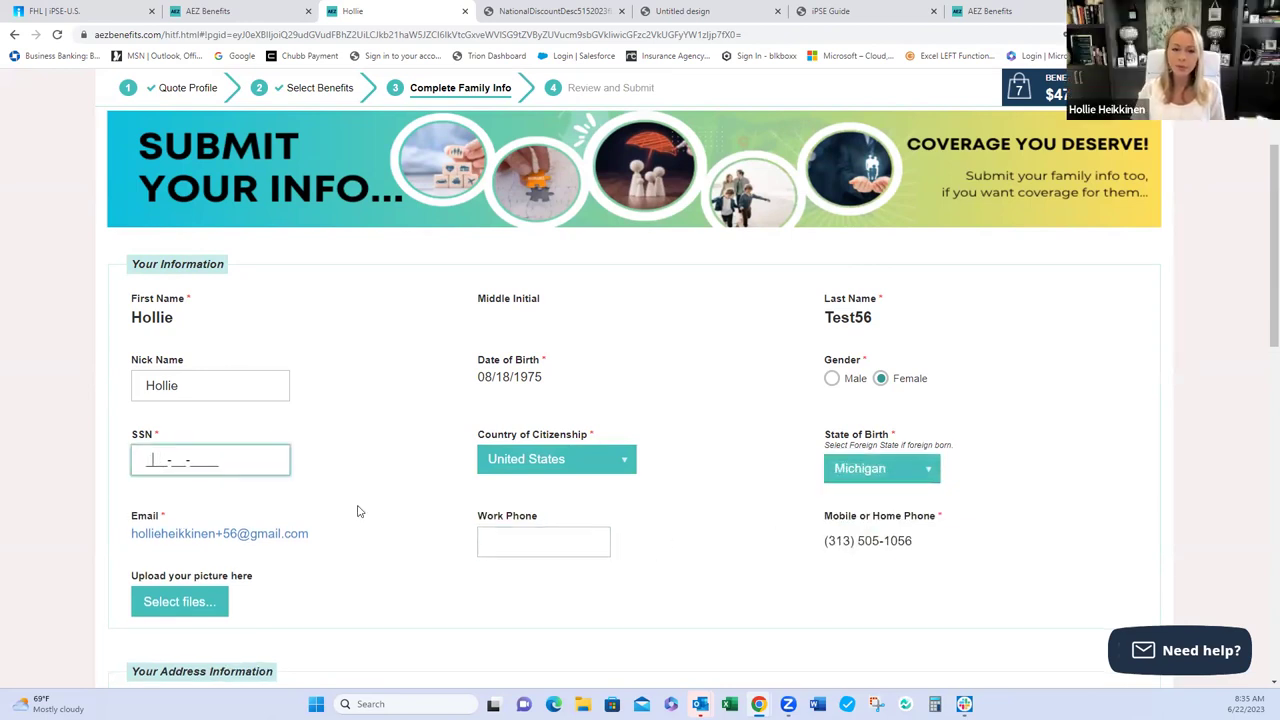
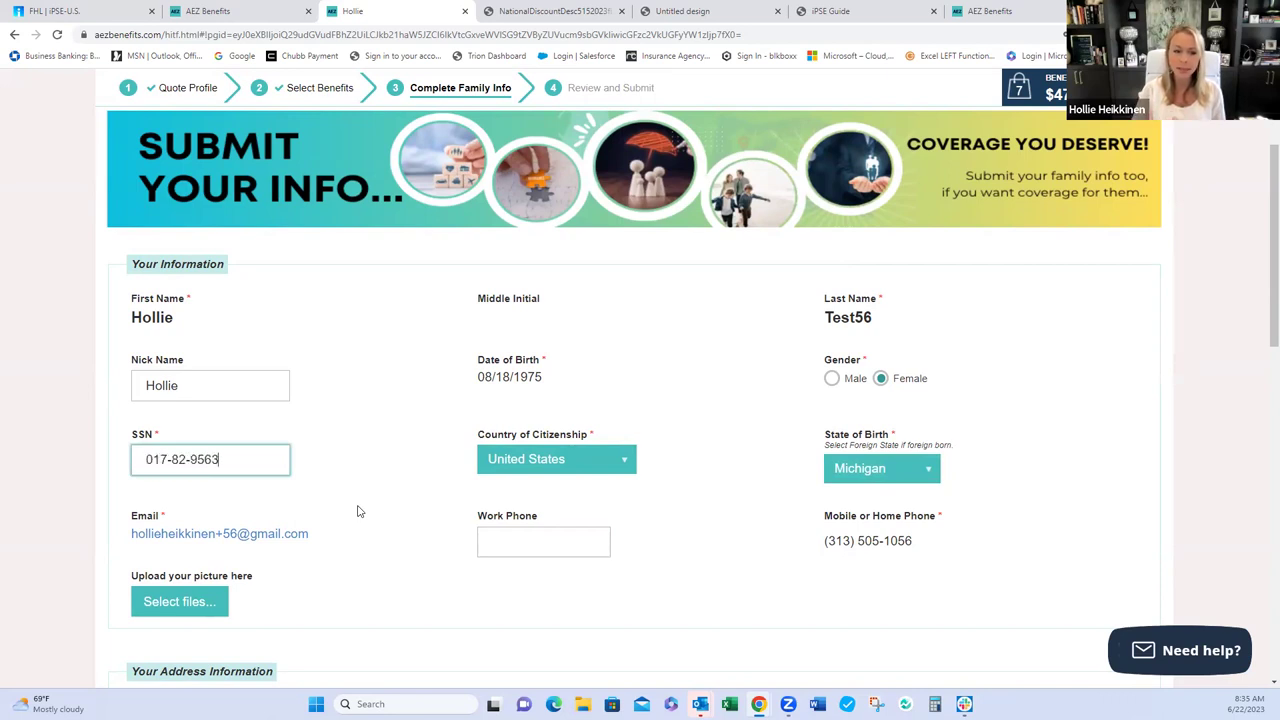
{"action": "left_click", "coordinate": [391, 512]}
- Enter height 5.20, weight 110.00, job title Agent and contract date 05/01/2023
{"action": "scroll", "coordinate": [393, 513], "scroll_direction": "down", "scroll_amount": 4}
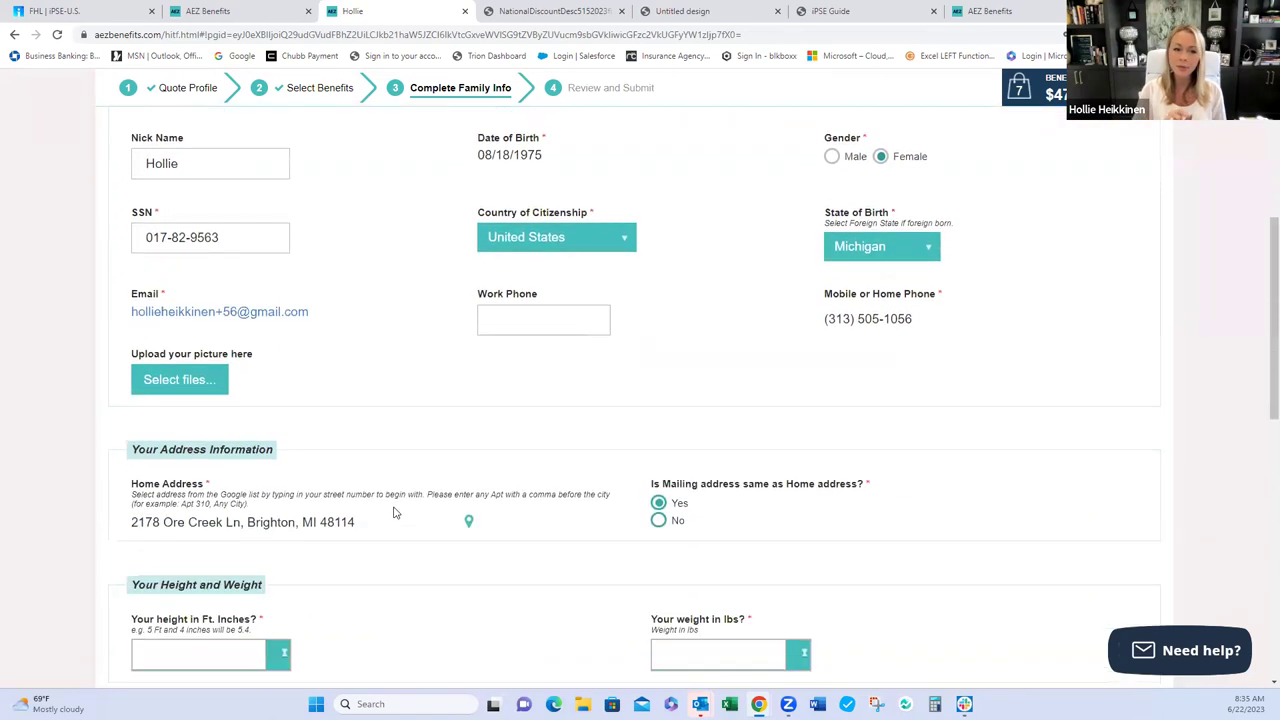
{"action": "left_click", "coordinate": [251, 477]}
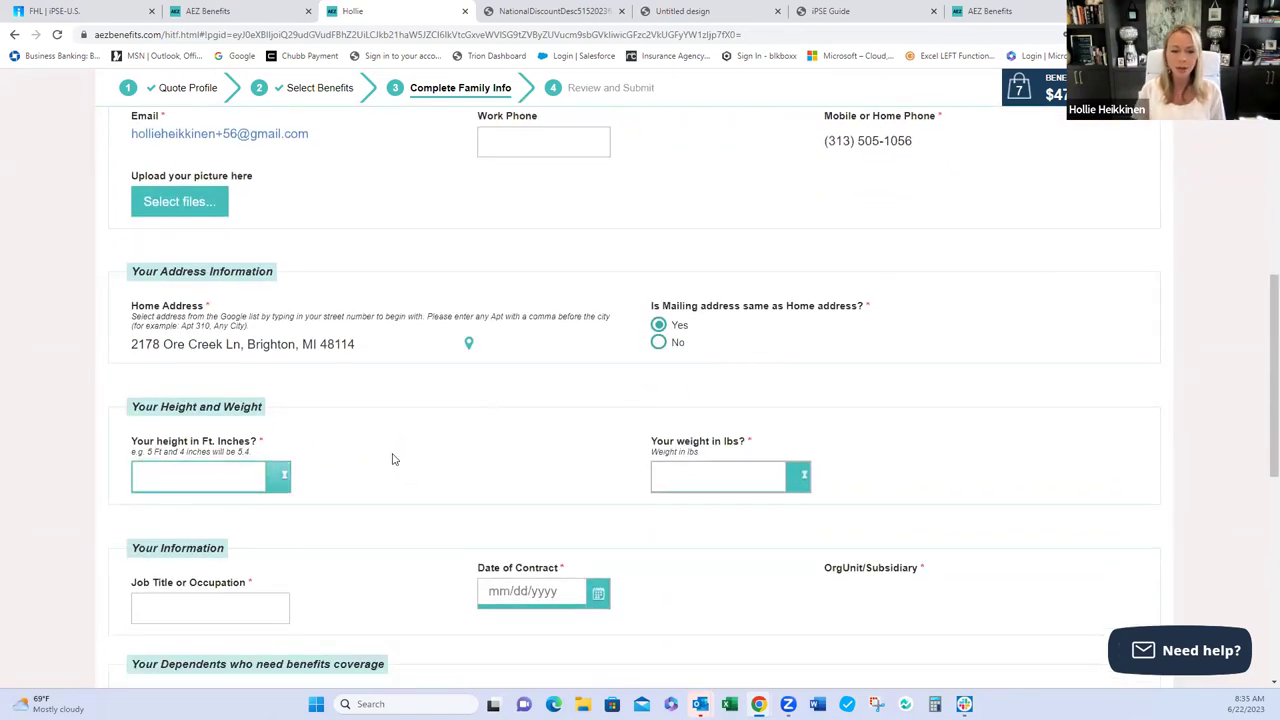
{"action": "type", "text": "5.2"}
{"action": "scroll", "coordinate": [392, 459], "scroll_direction": "down", "scroll_amount": 1}
{"action": "left_click", "coordinate": [674, 409]}
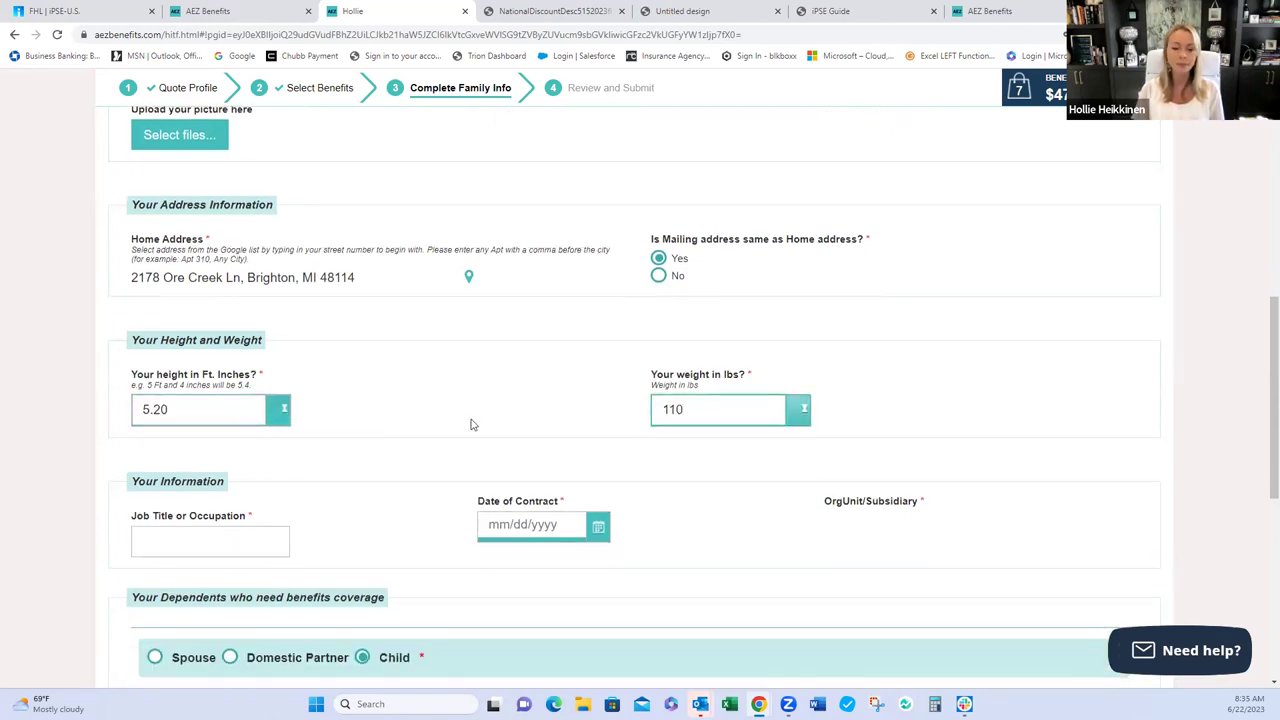
{"action": "left_click", "coordinate": [277, 540]}
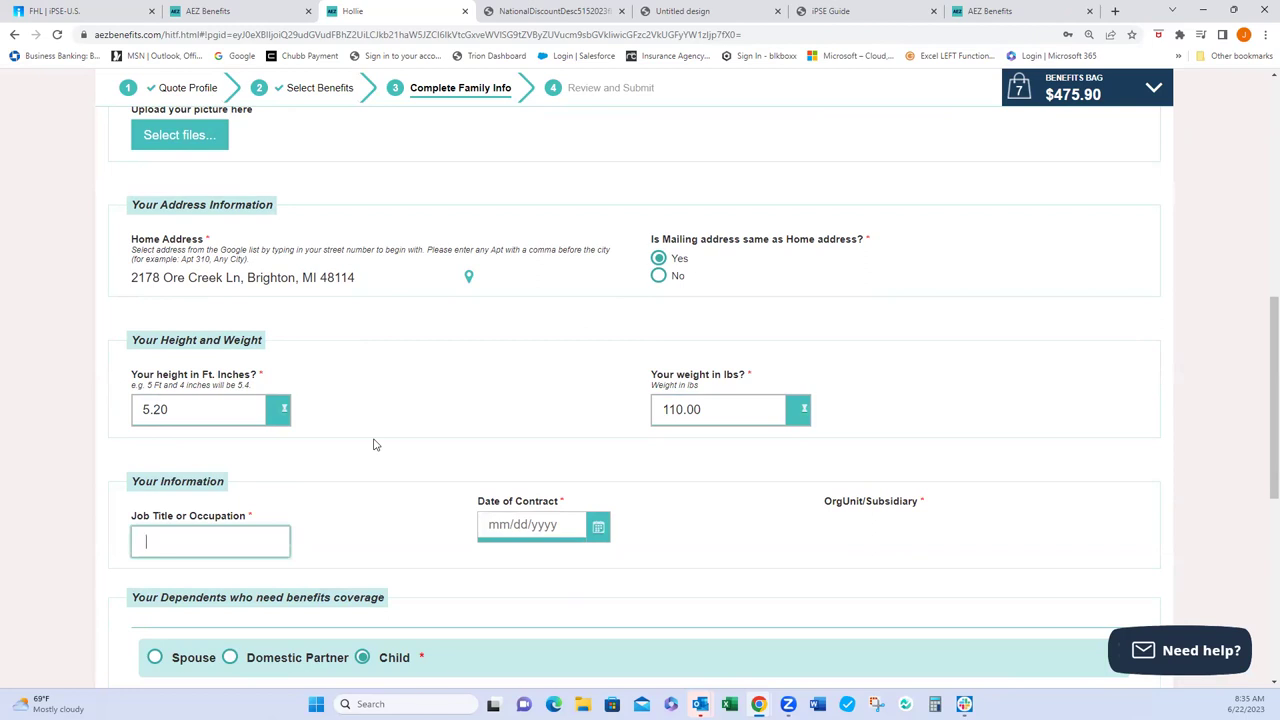
{"action": "left_click", "coordinate": [520, 525]}
{"action": "type", "text": "05/01/"}
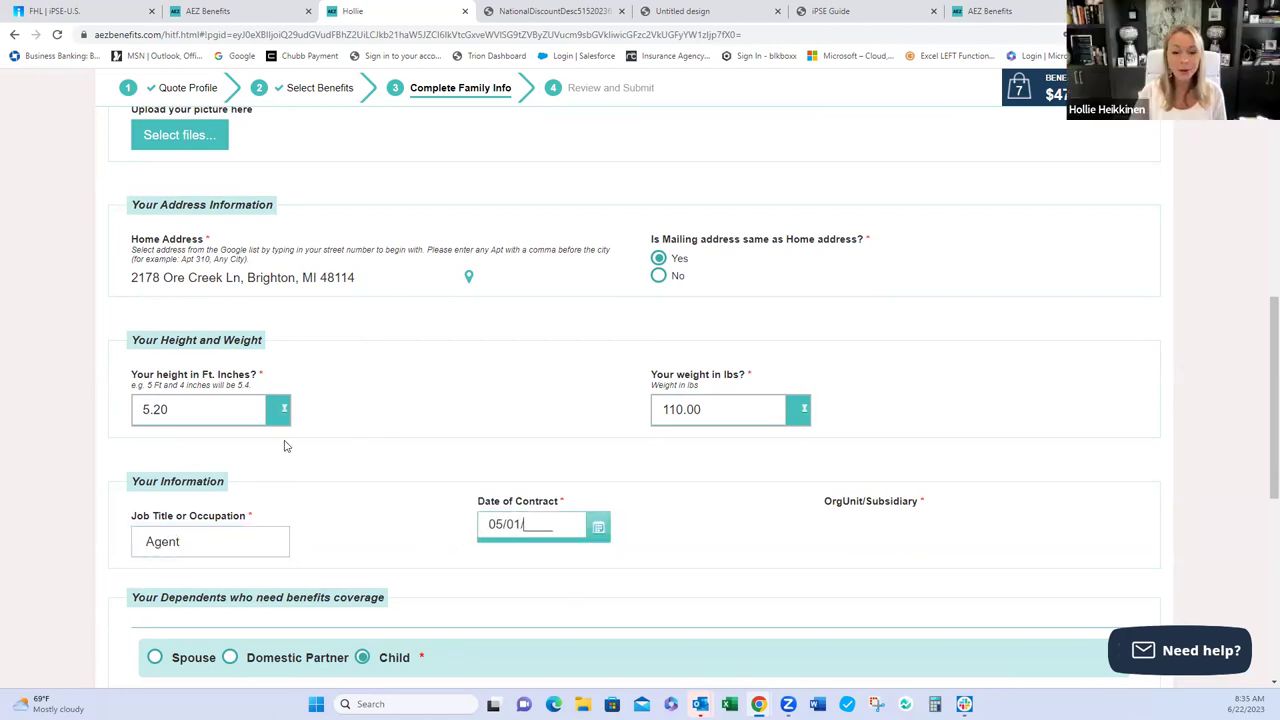
{"action": "type", "text": "2023"}
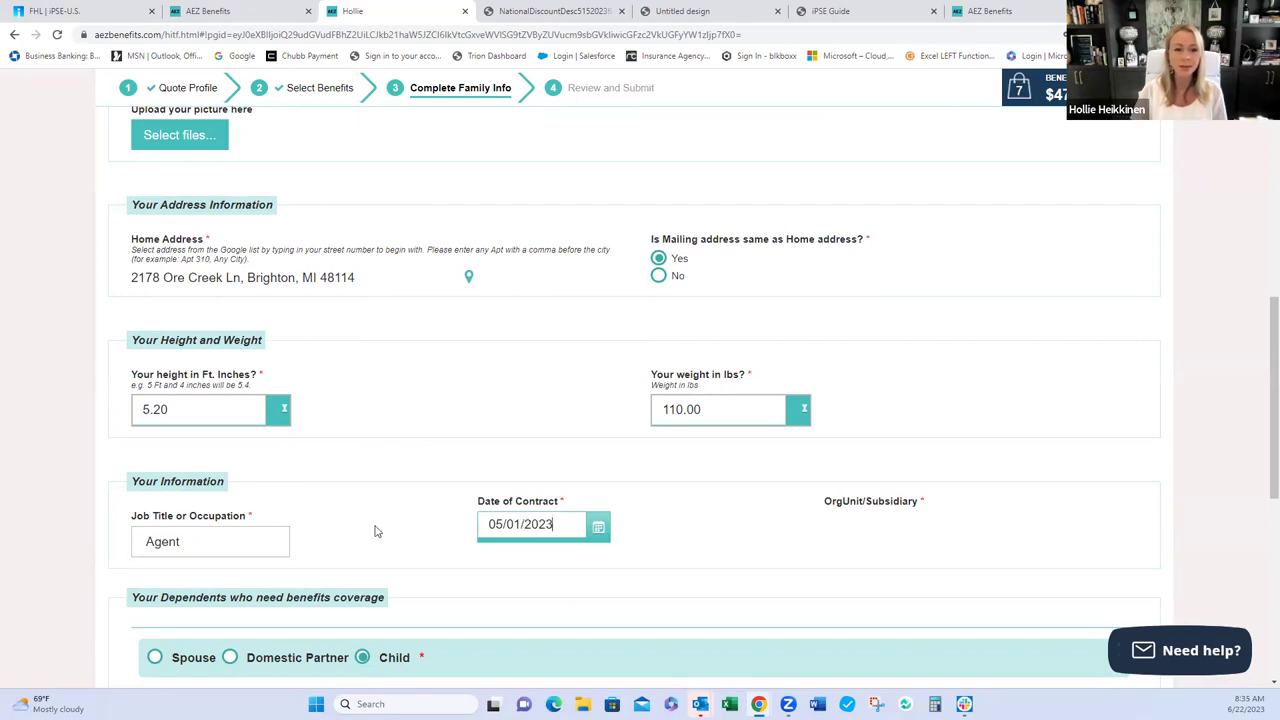
- Save all family info changes and return to the Quote Profile step
{"action": "scroll", "coordinate": [375, 531], "scroll_direction": "down", "scroll_amount": 4}
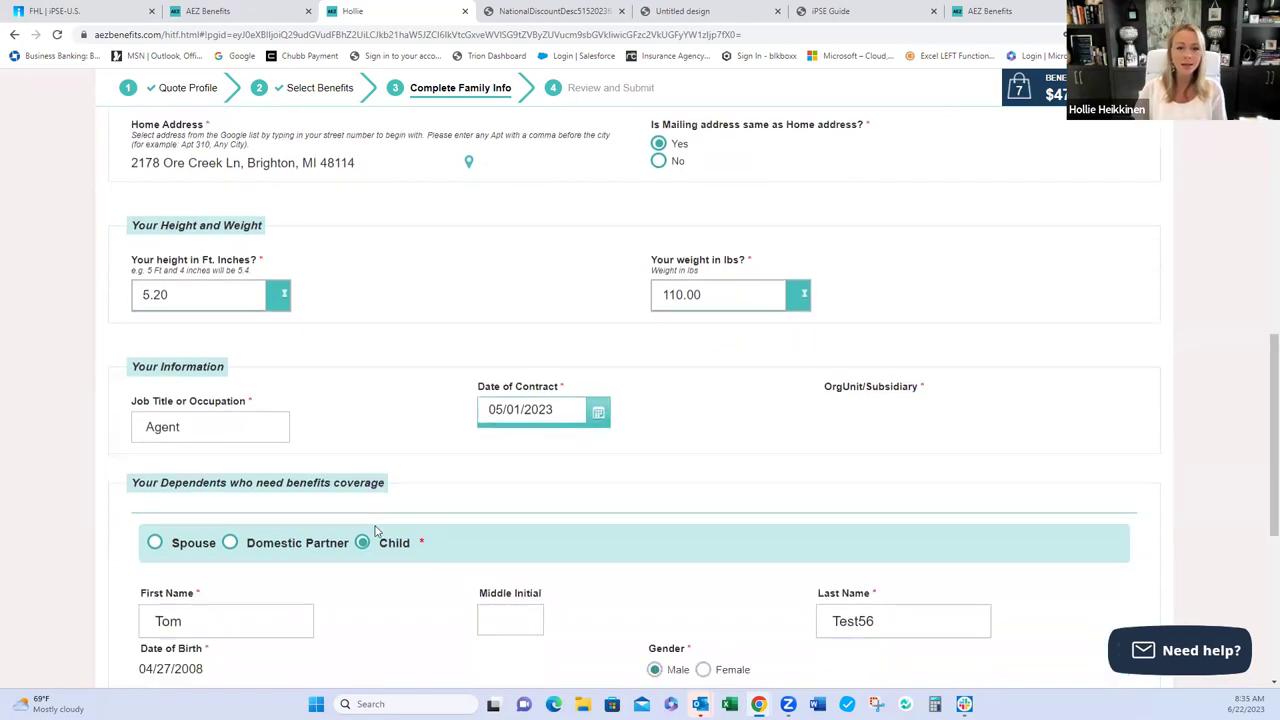
{"action": "scroll", "coordinate": [375, 531], "scroll_direction": "down", "scroll_amount": 1}
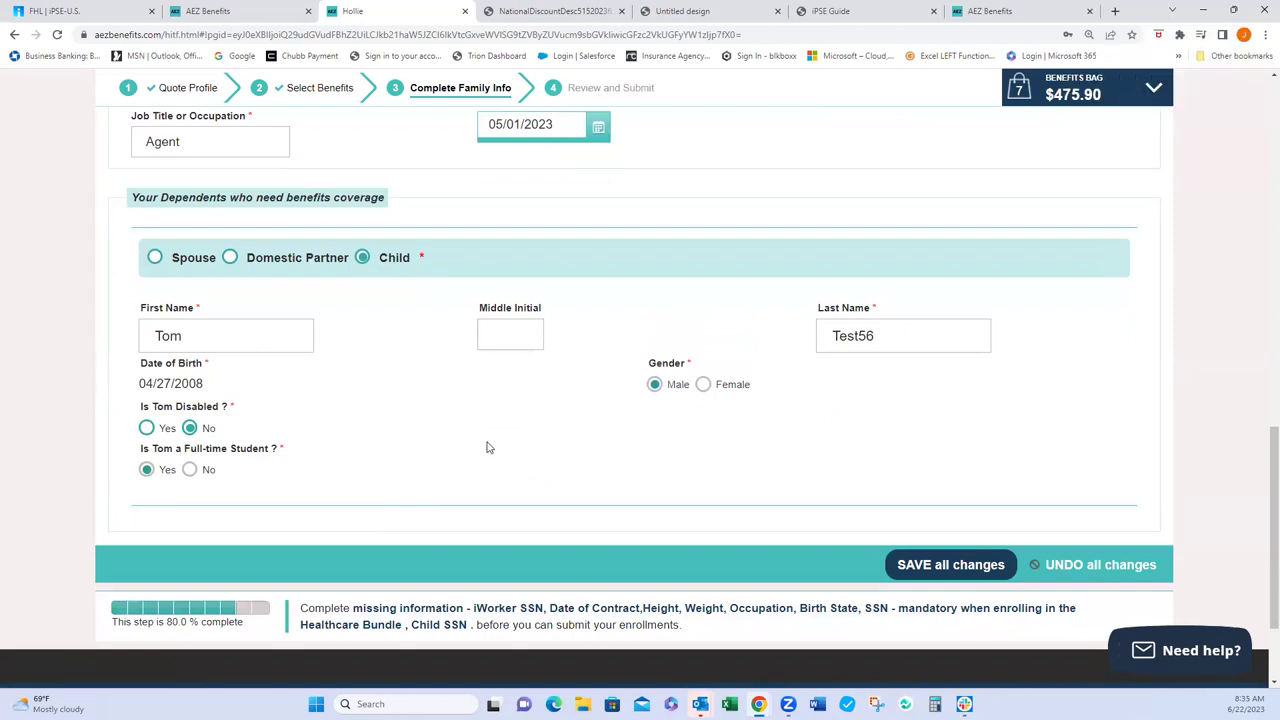
{"action": "scroll", "coordinate": [487, 447], "scroll_direction": "down", "scroll_amount": 1}
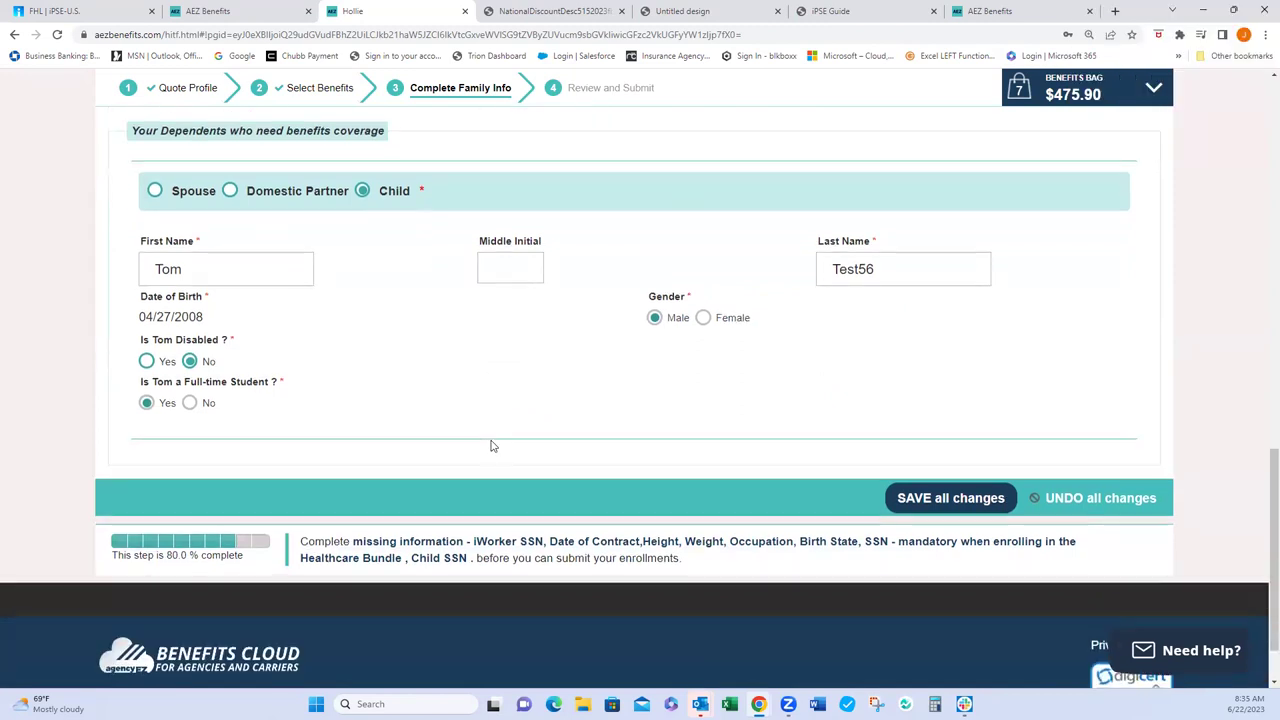
{"action": "left_click", "coordinate": [931, 498]}
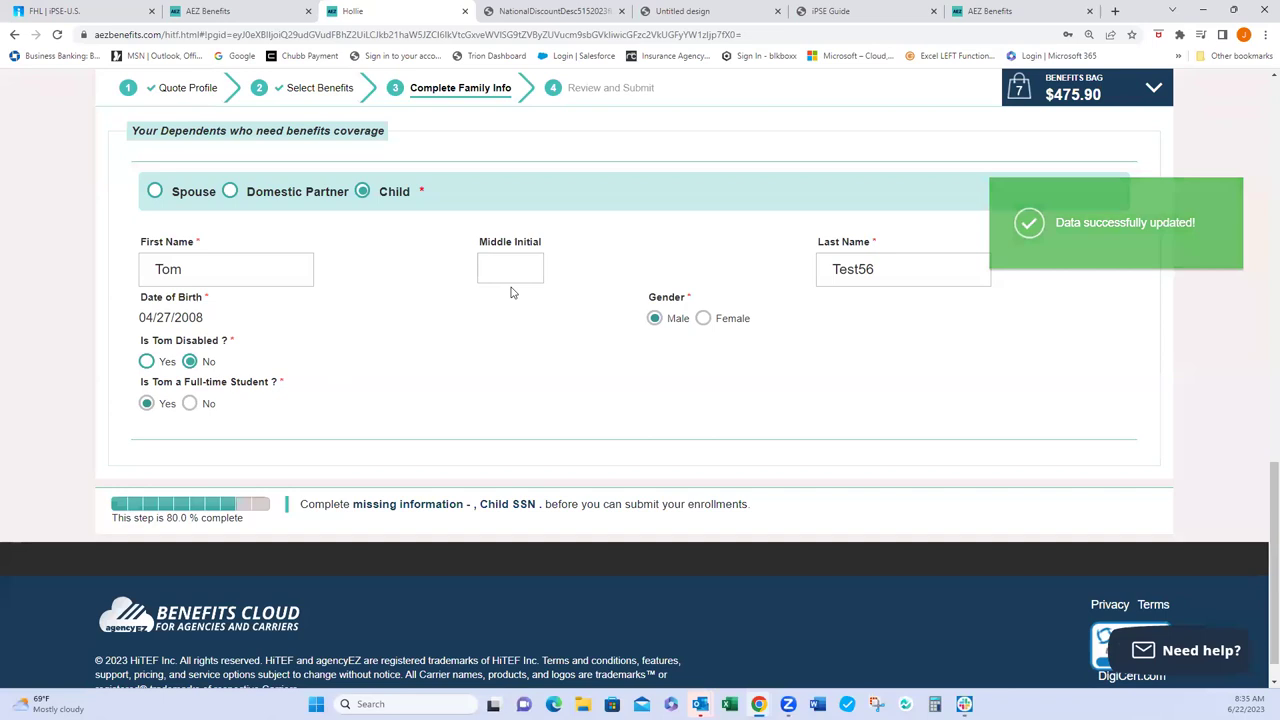
{"action": "scroll", "coordinate": [483, 411], "scroll_direction": "up", "scroll_amount": 1}
{"action": "scroll", "coordinate": [483, 411], "scroll_direction": "up", "scroll_amount": 5}
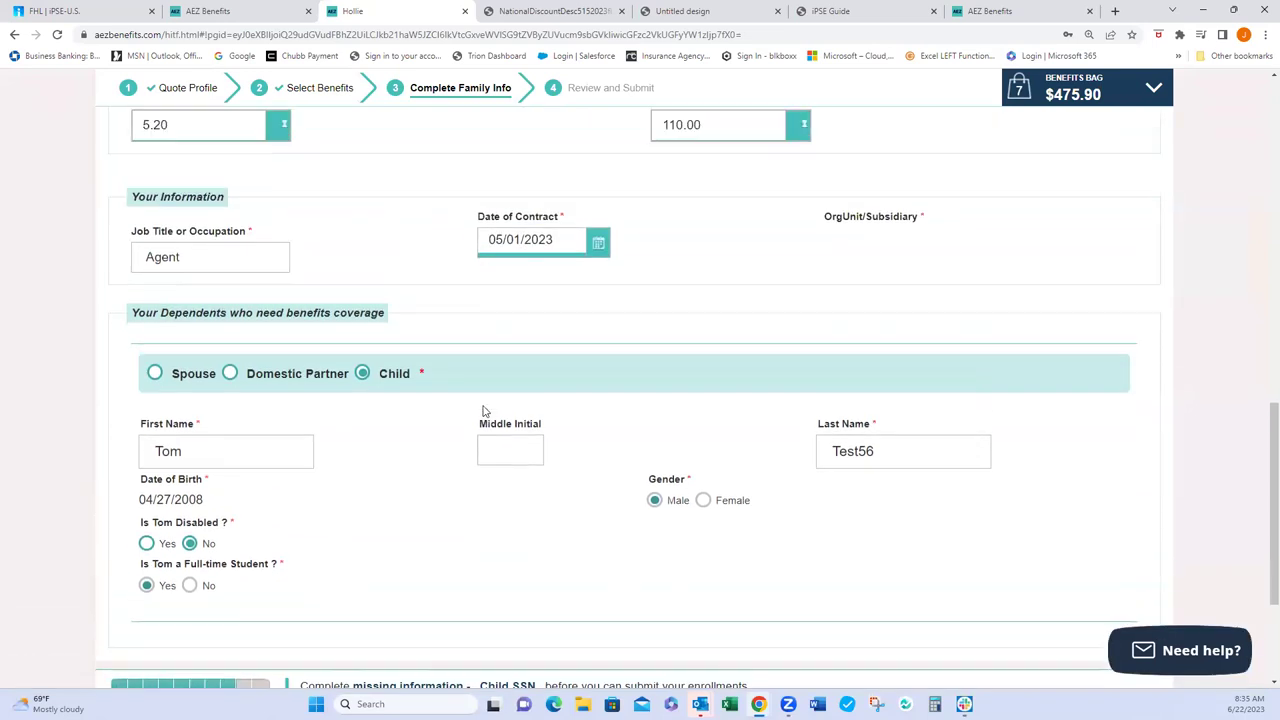
{"action": "scroll", "coordinate": [483, 411], "scroll_direction": "up", "scroll_amount": 3}
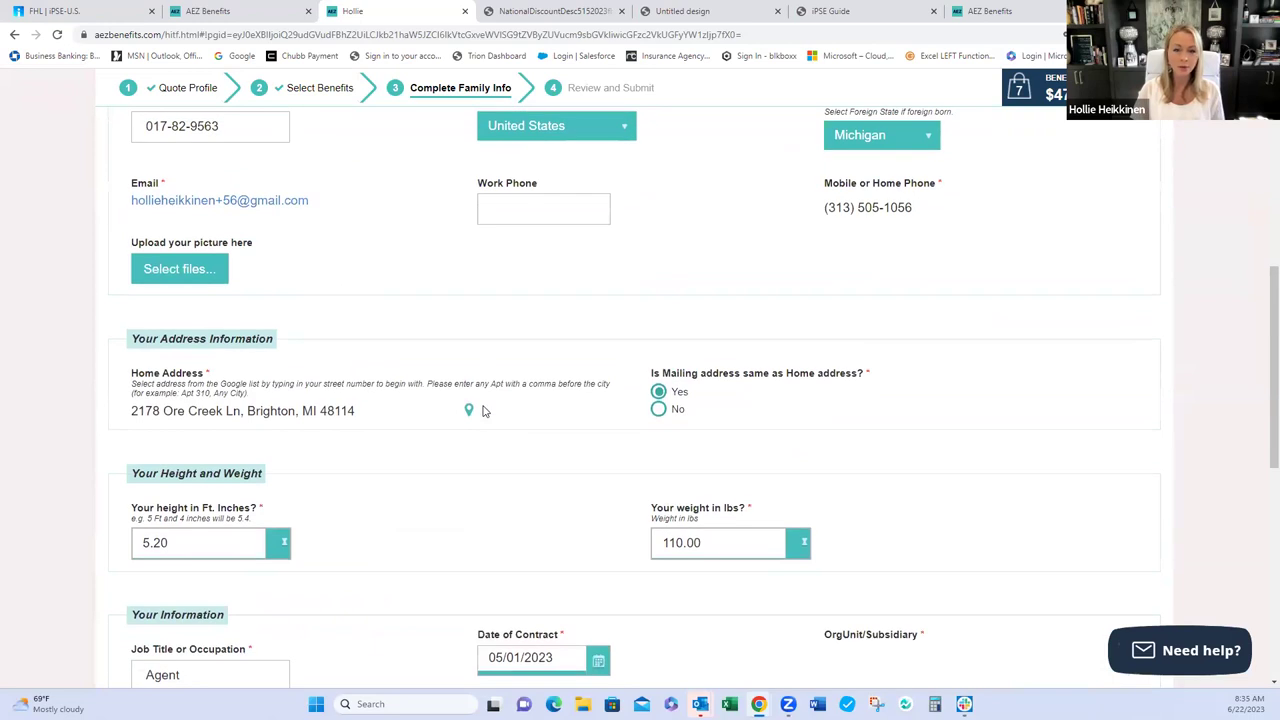
{"action": "scroll", "coordinate": [483, 411], "scroll_direction": "down", "scroll_amount": 7}
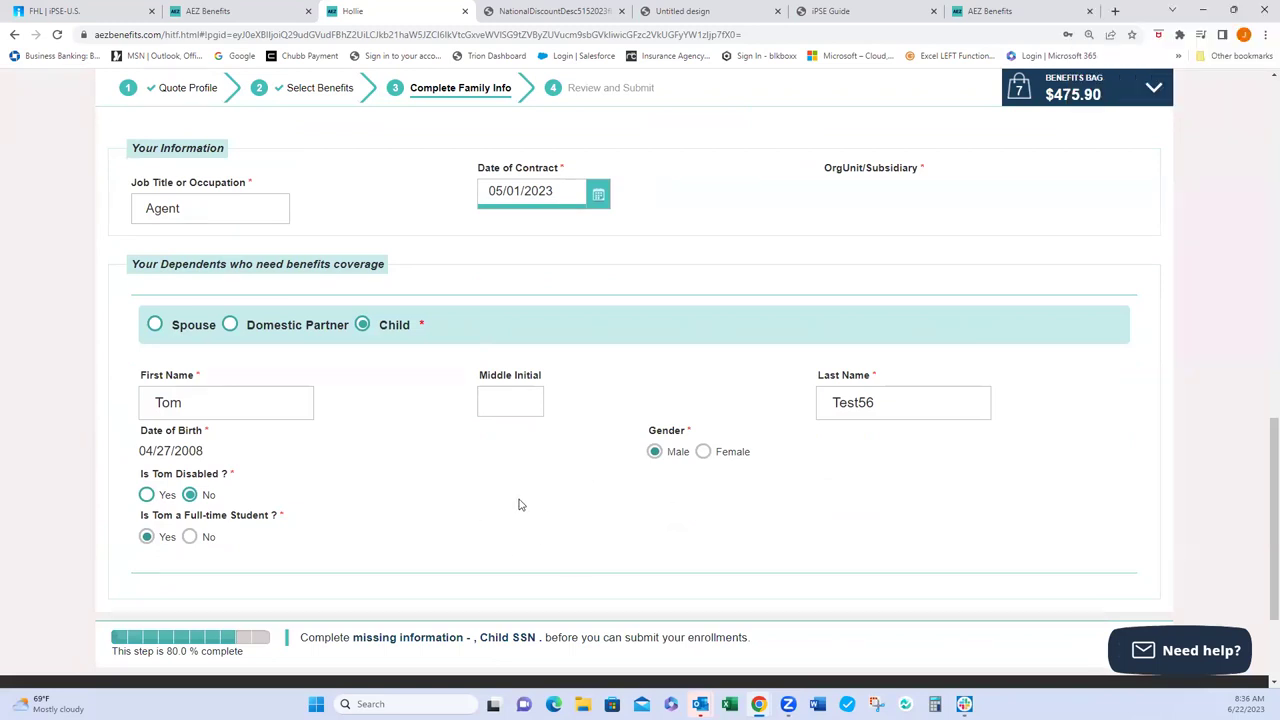
{"action": "scroll", "coordinate": [518, 504], "scroll_direction": "down", "scroll_amount": 1}
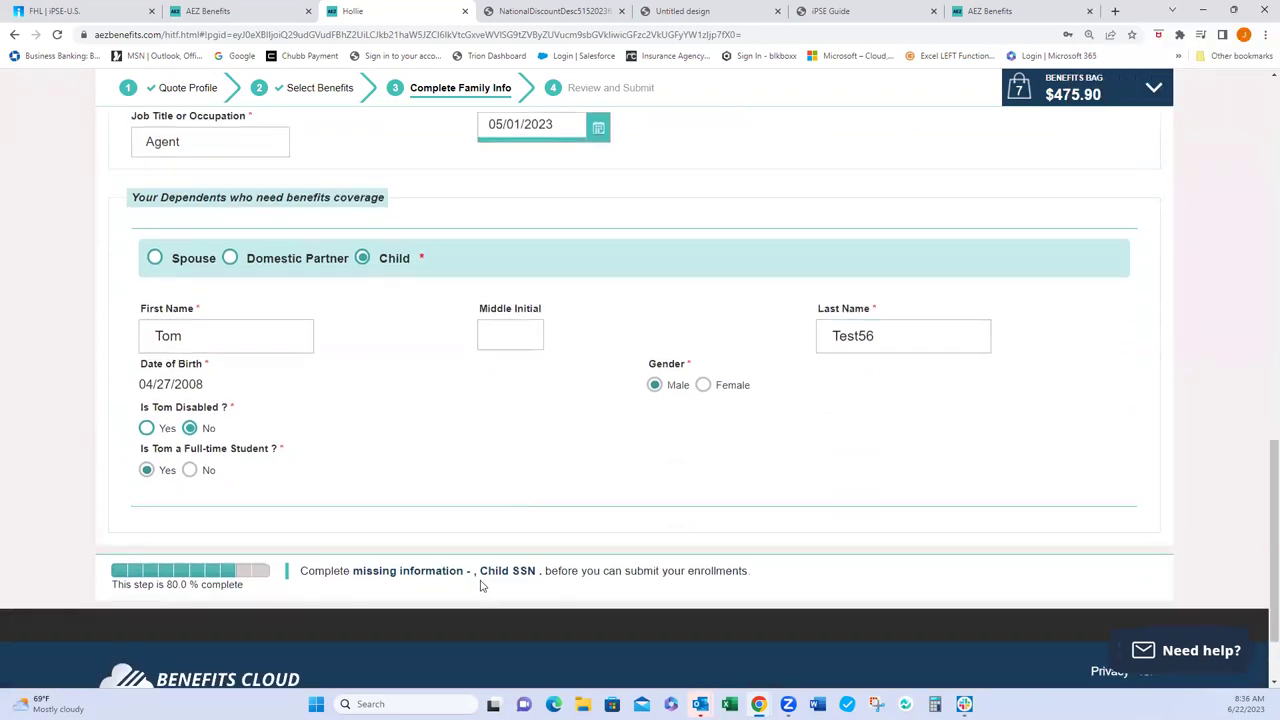
{"action": "scroll", "coordinate": [488, 545], "scroll_direction": "up", "scroll_amount": 12}
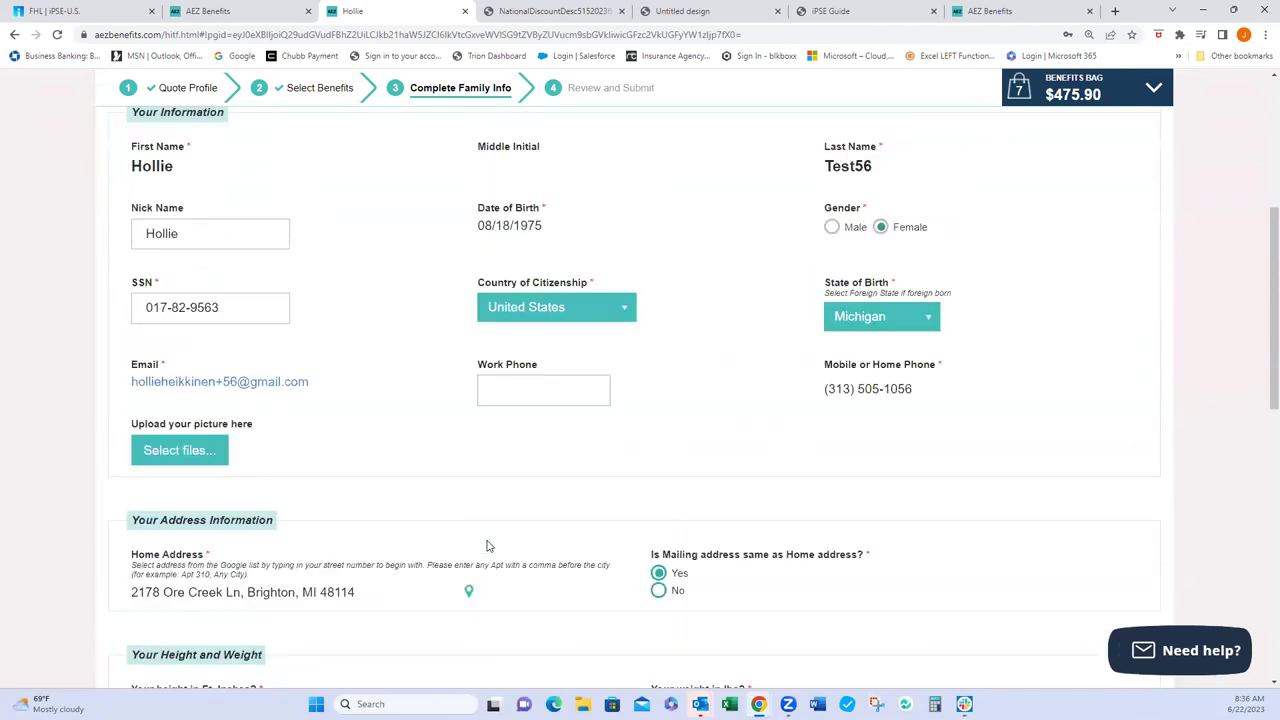
{"action": "scroll", "coordinate": [488, 545], "scroll_direction": "up", "scroll_amount": 1}
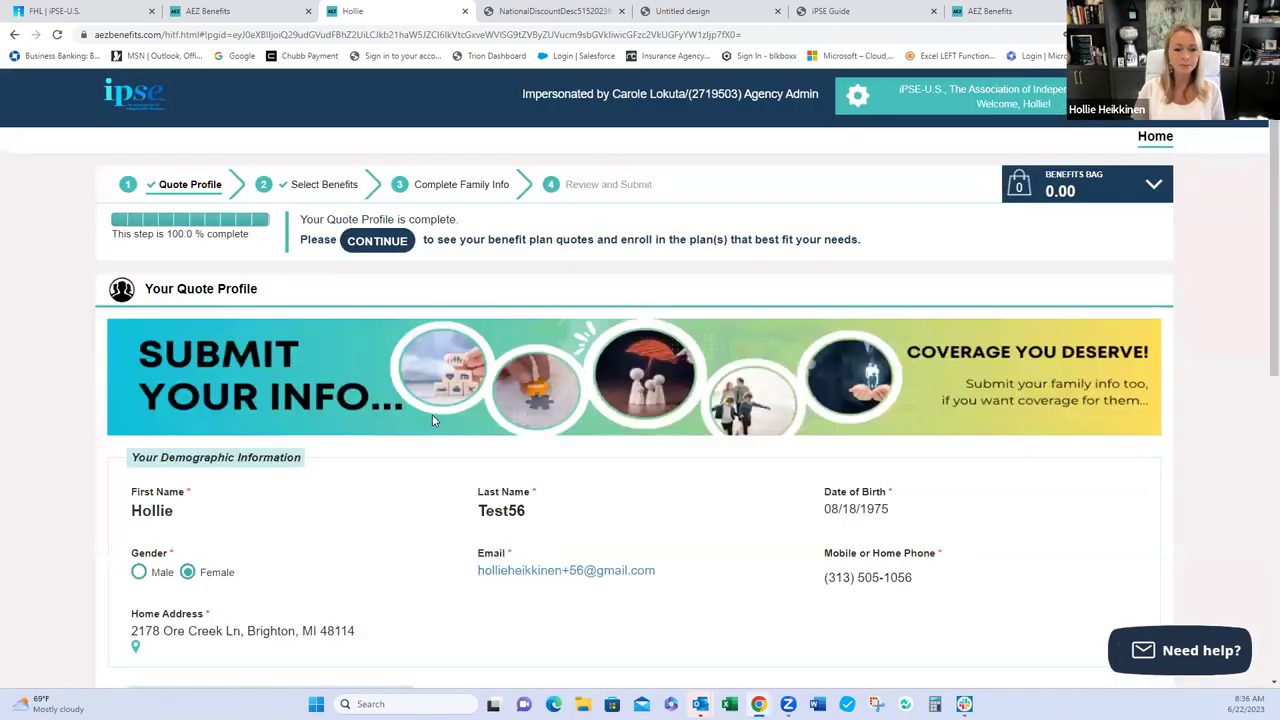
- Continue from the Quote Profile to Select Benefits and view the Healthcare Bundle beneficiary form
{"action": "scroll", "coordinate": [432, 420], "scroll_direction": "down", "scroll_amount": 3}
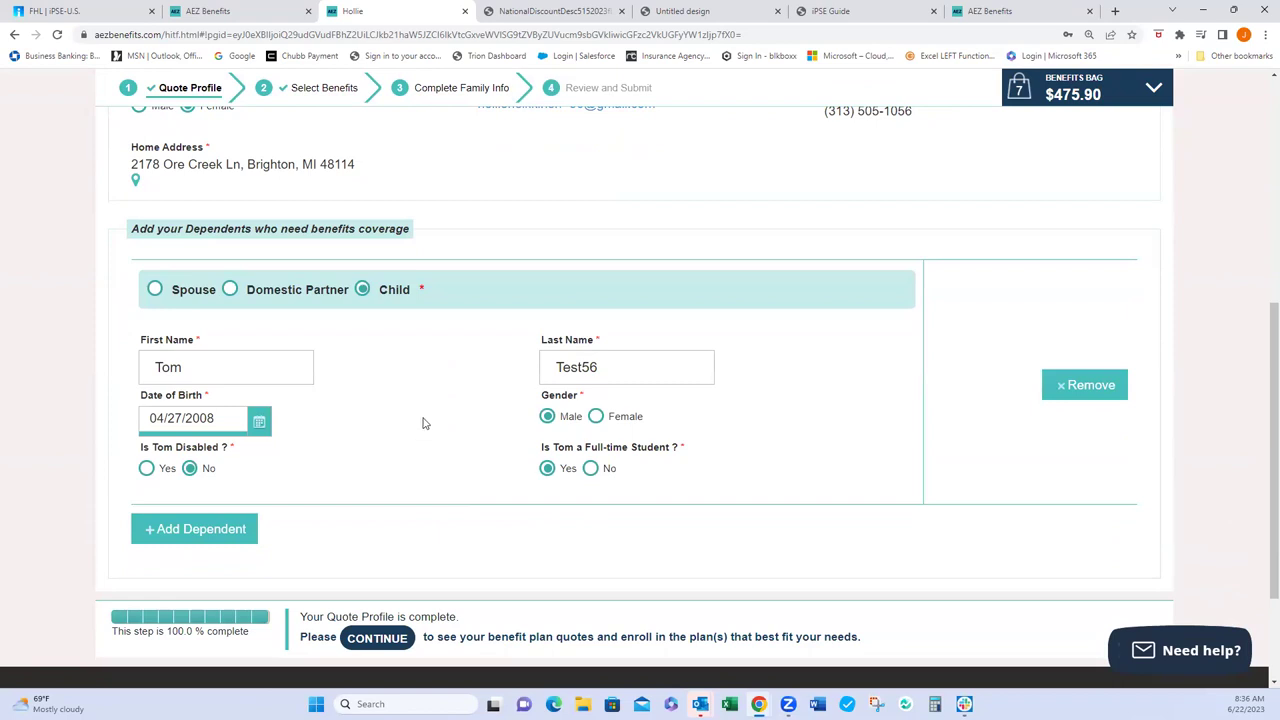
{"action": "scroll", "coordinate": [663, 463], "scroll_direction": "up", "scroll_amount": 1}
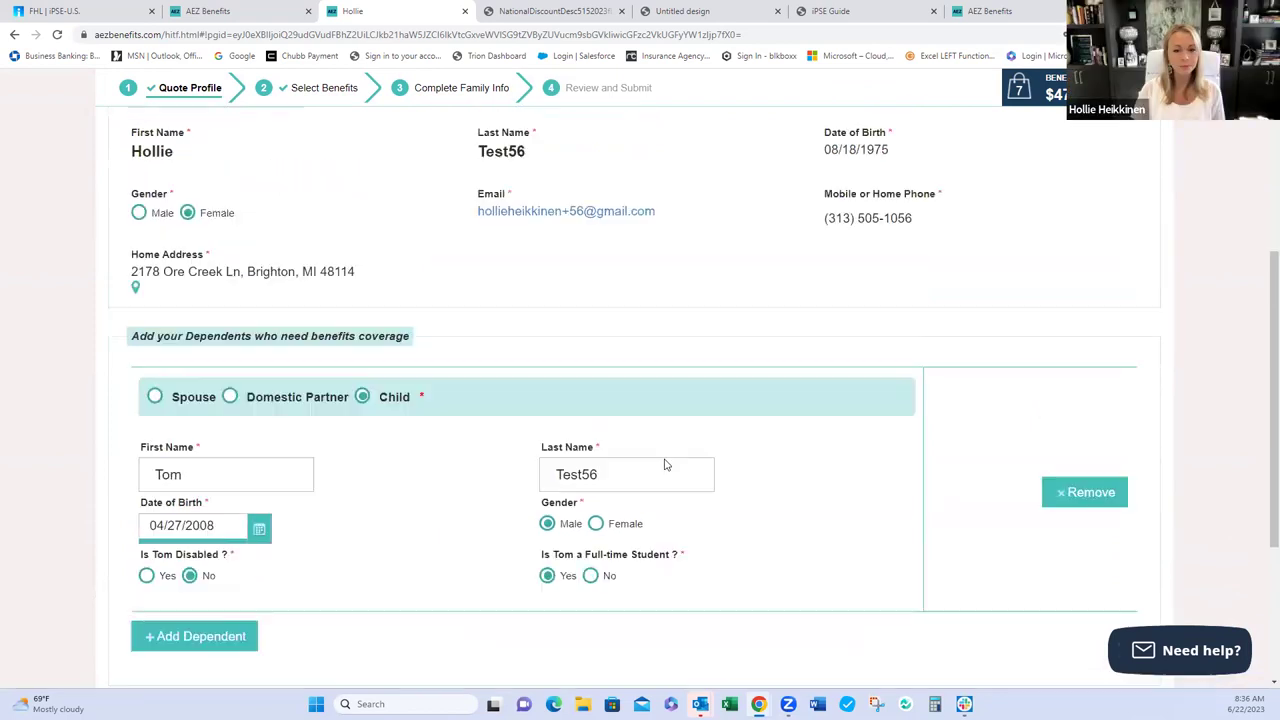
{"action": "scroll", "coordinate": [540, 500], "scroll_direction": "down", "scroll_amount": 3}
{"action": "left_click", "coordinate": [380, 504]}
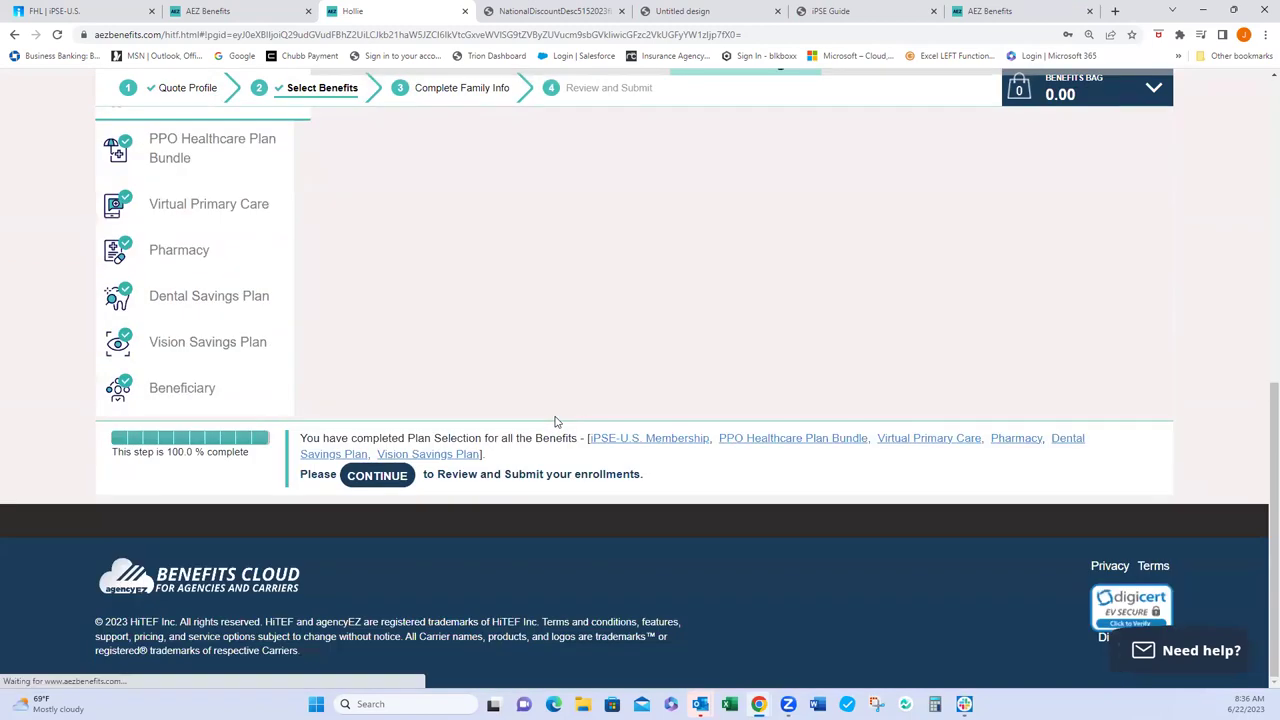
{"action": "left_click", "coordinate": [645, 438]}
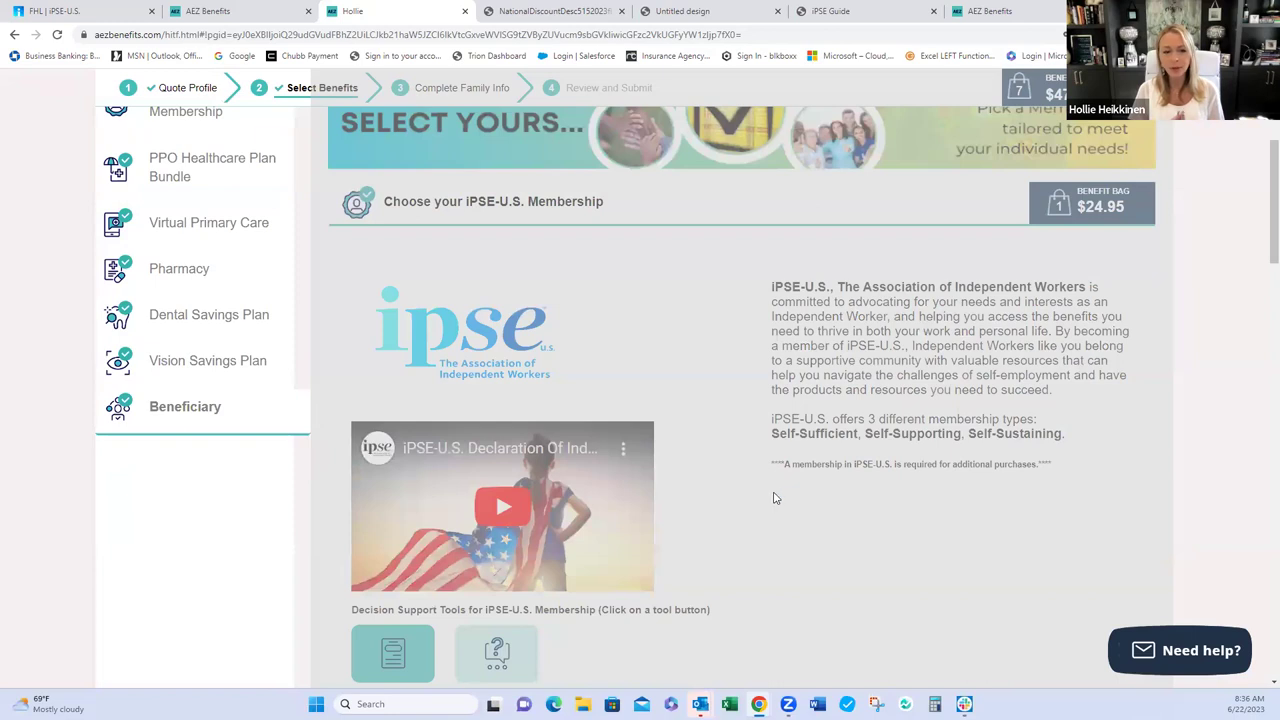
{"action": "scroll", "coordinate": [763, 497], "scroll_direction": "down", "scroll_amount": 3}
{"action": "scroll", "coordinate": [763, 497], "scroll_direction": "up", "scroll_amount": 3}
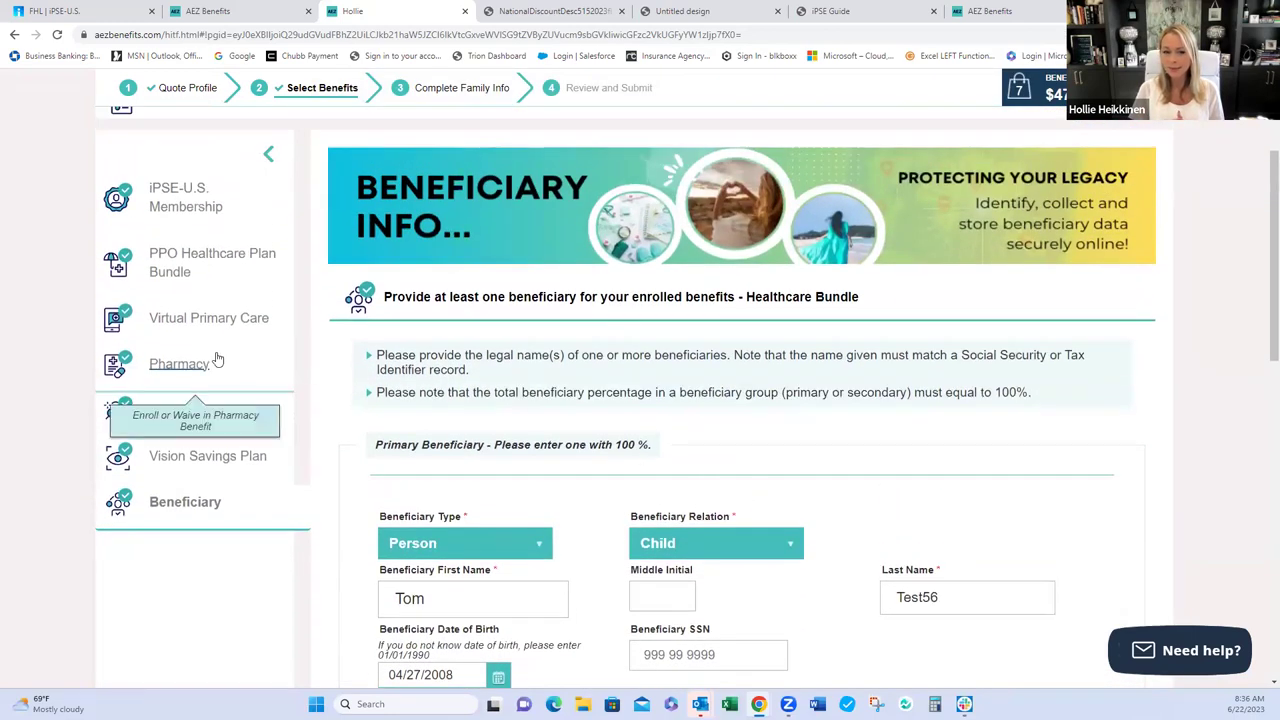
- Waive the PPO Healthcare Plan Bundle, then go past Virtual Primary Care to the Beneficiary page
{"action": "left_click", "coordinate": [195, 268]}
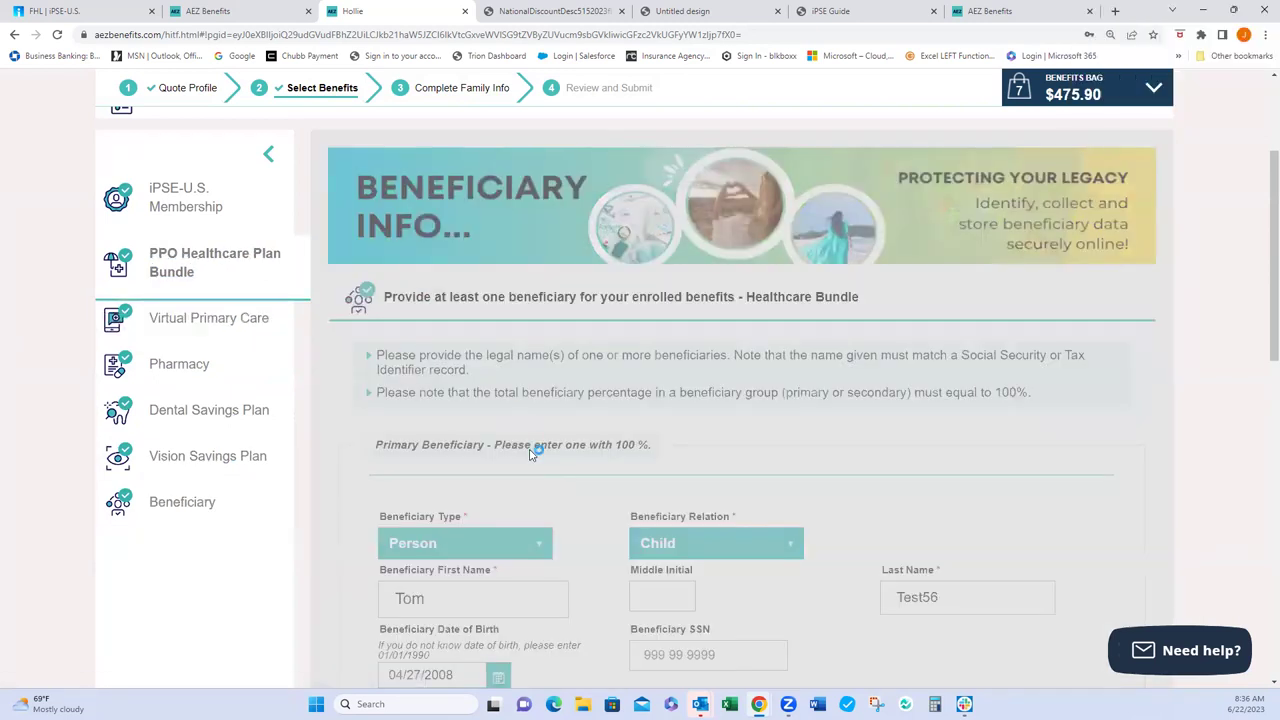
{"action": "scroll", "coordinate": [530, 455], "scroll_direction": "down", "scroll_amount": 5}
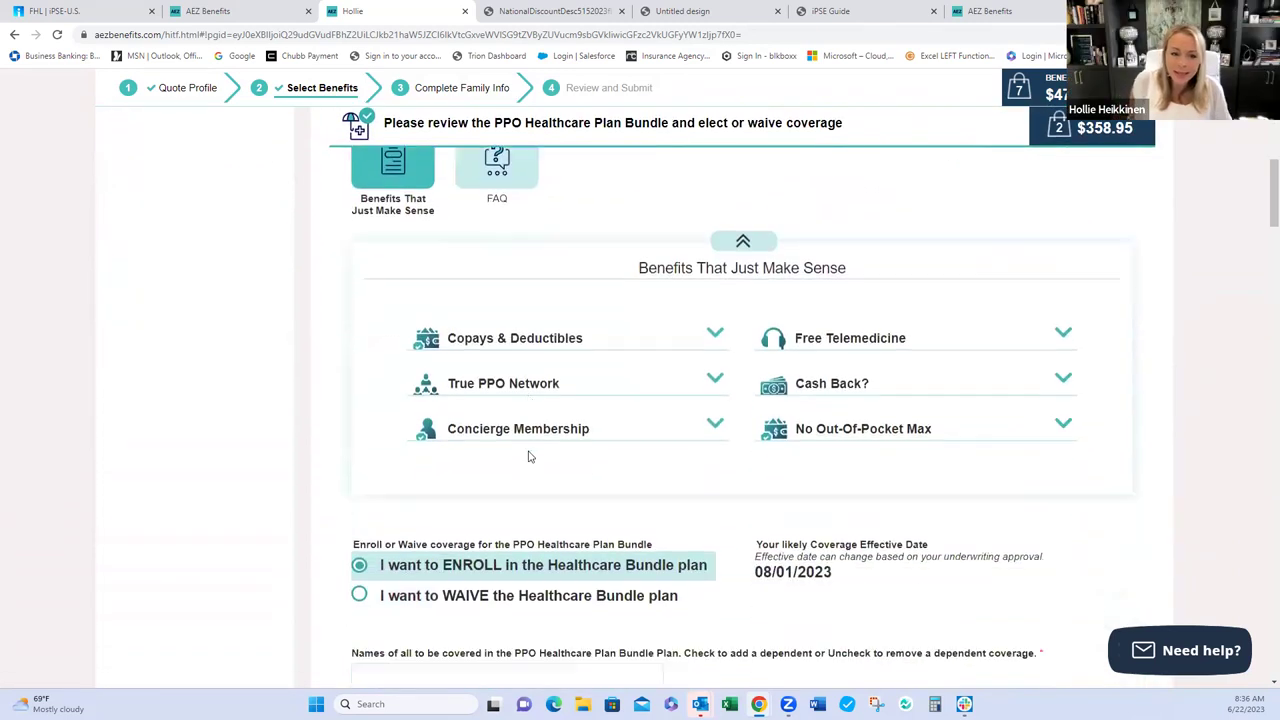
{"action": "scroll", "coordinate": [530, 456], "scroll_direction": "down", "scroll_amount": 2}
{"action": "left_click", "coordinate": [360, 453]}
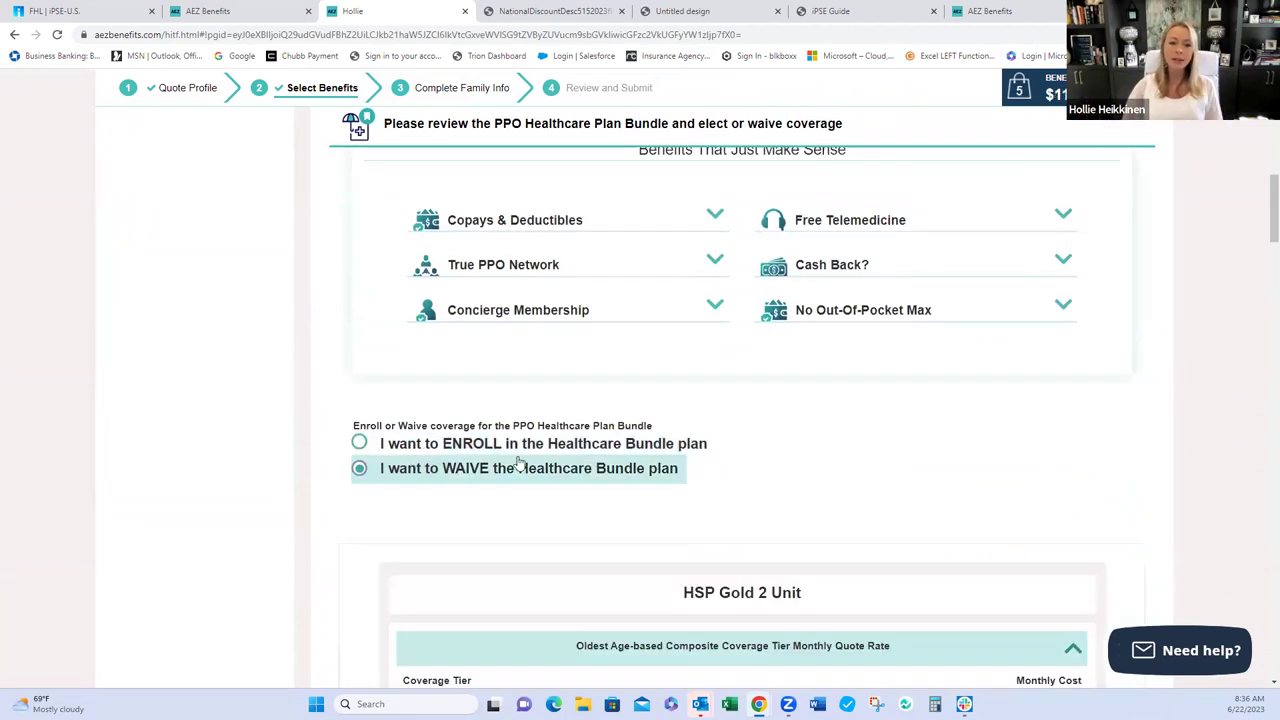
{"action": "scroll", "coordinate": [528, 463], "scroll_direction": "down", "scroll_amount": 5}
{"action": "scroll", "coordinate": [528, 463], "scroll_direction": "down", "scroll_amount": 5}
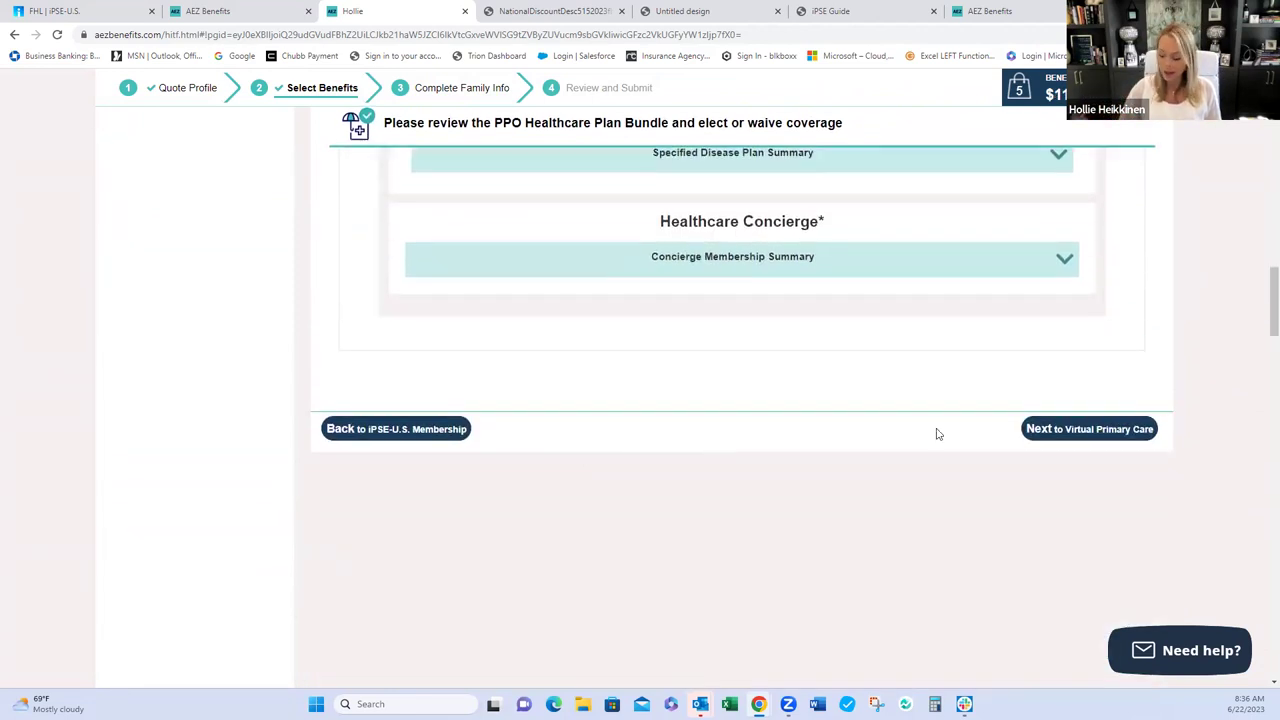
{"action": "left_click", "coordinate": [1072, 432]}
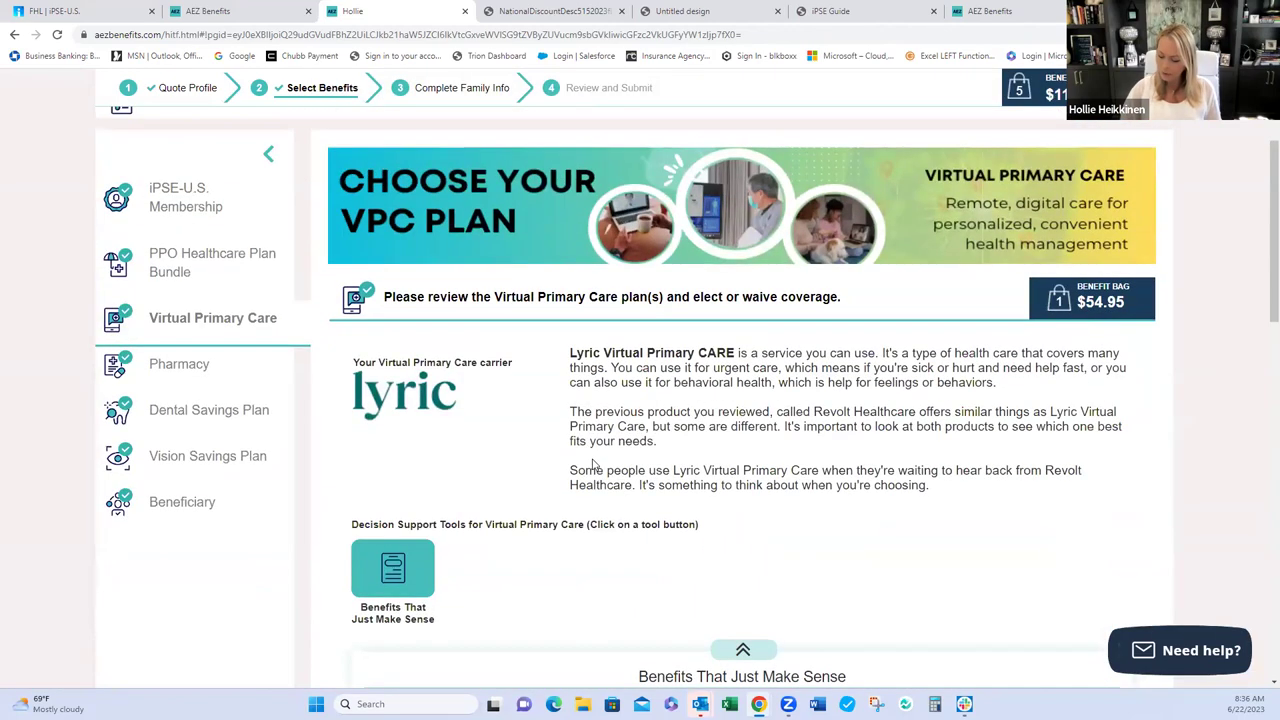
{"action": "left_click", "coordinate": [270, 513]}
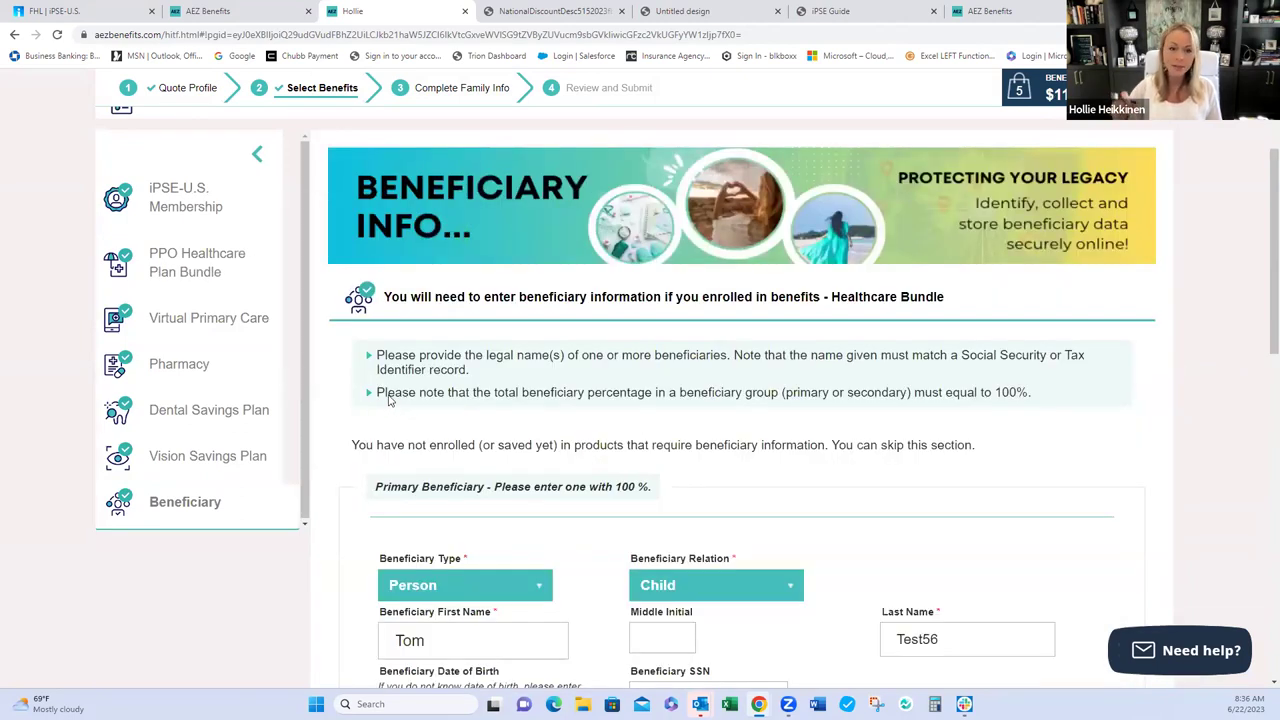
- Finish the Beneficiary page and continue to the Complete Family Info step
{"action": "scroll", "coordinate": [390, 400], "scroll_direction": "down", "scroll_amount": 2}
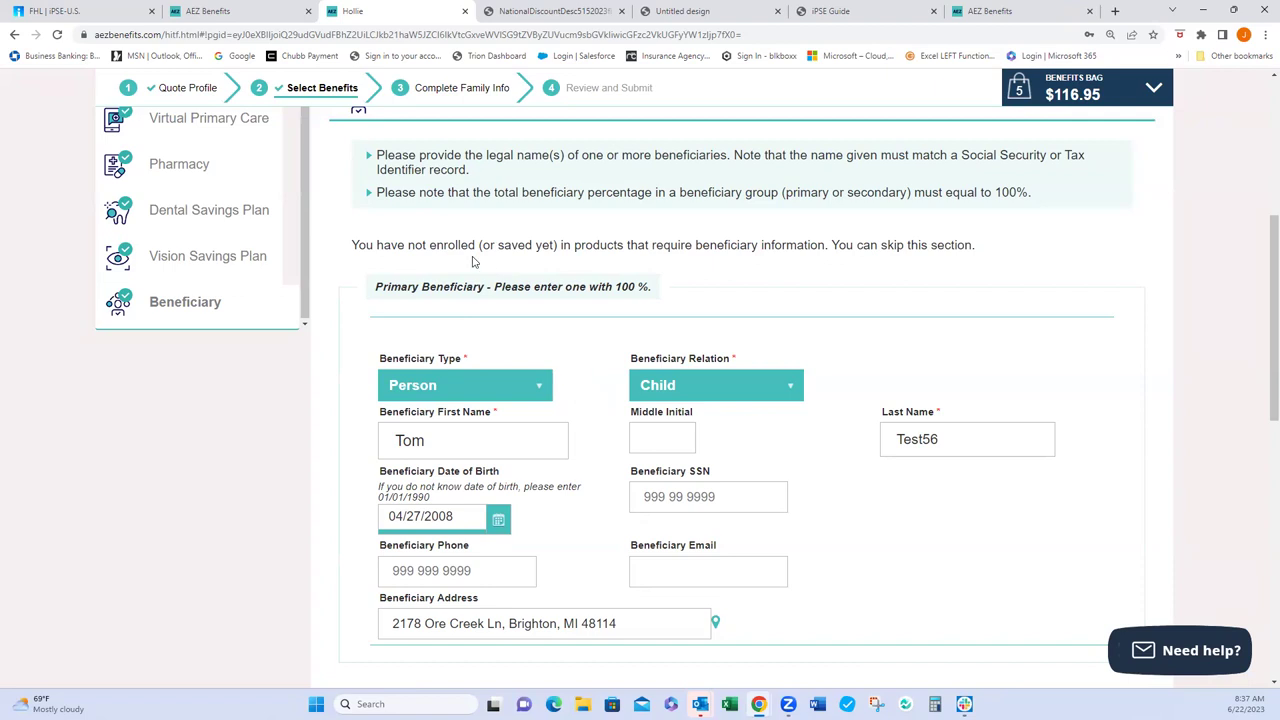
{"action": "scroll", "coordinate": [558, 485], "scroll_direction": "down", "scroll_amount": 6}
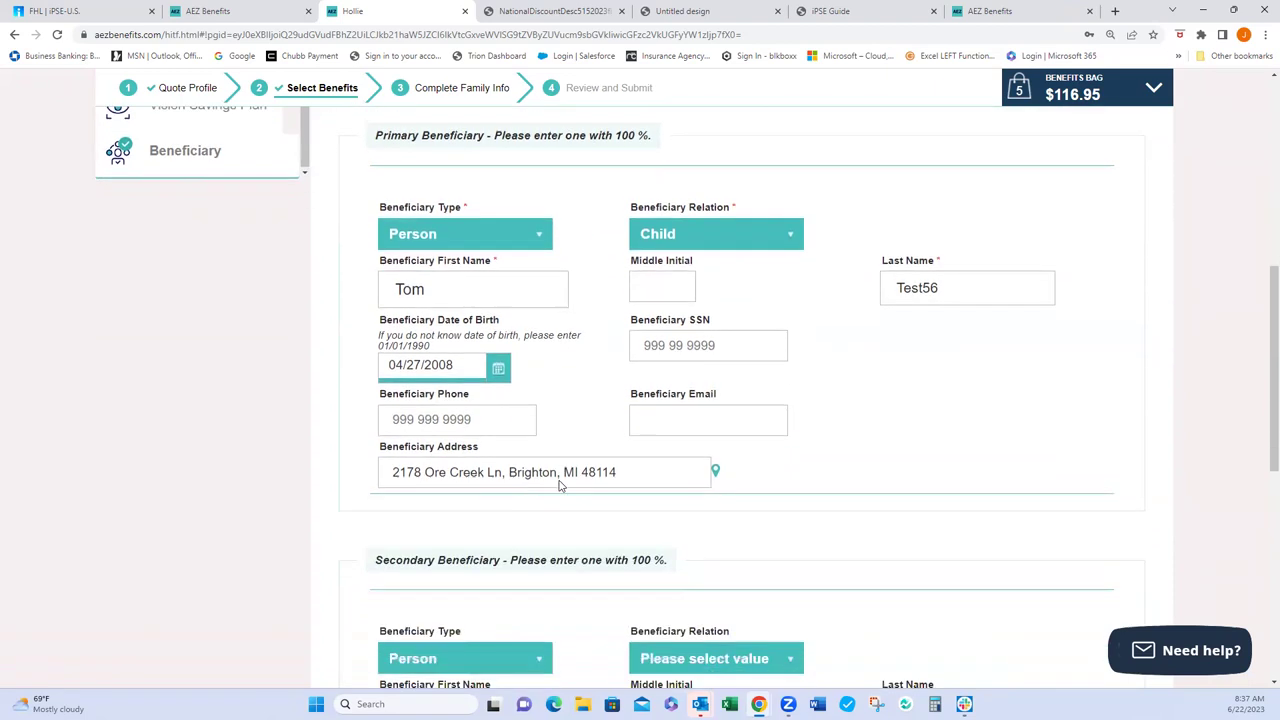
{"action": "scroll", "coordinate": [558, 485], "scroll_direction": "down", "scroll_amount": 1}
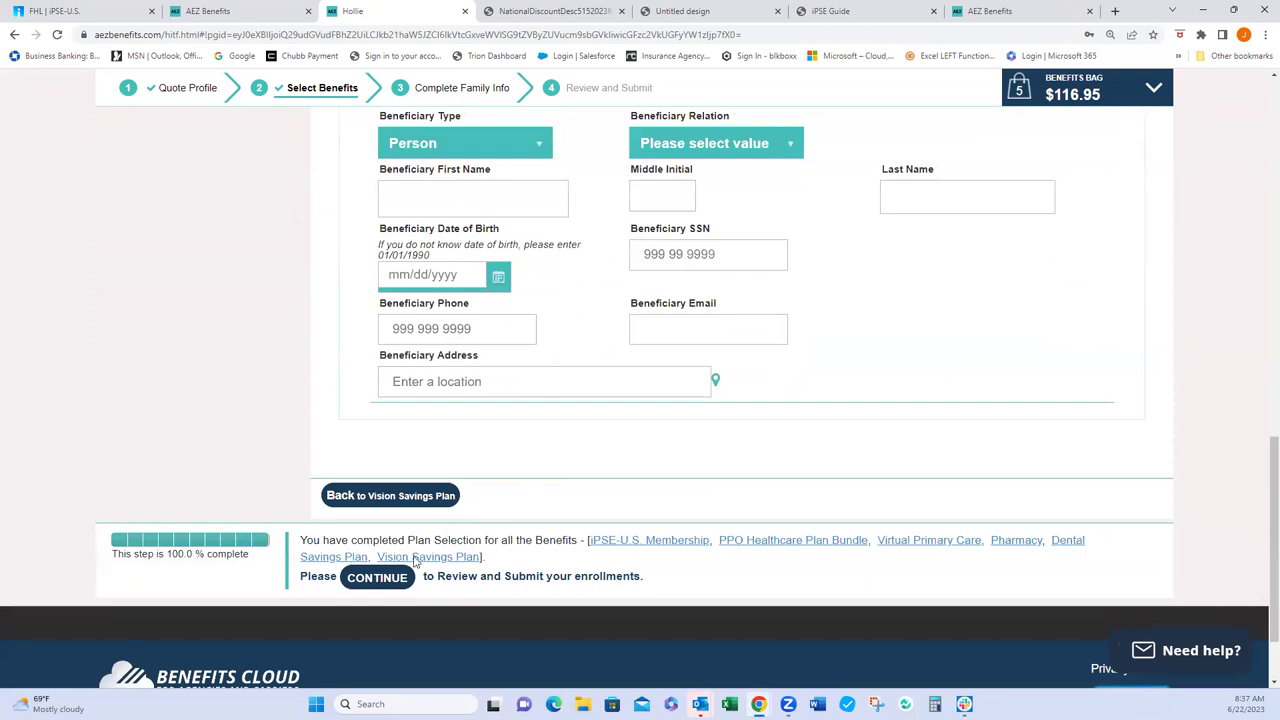
{"action": "left_click", "coordinate": [369, 577]}
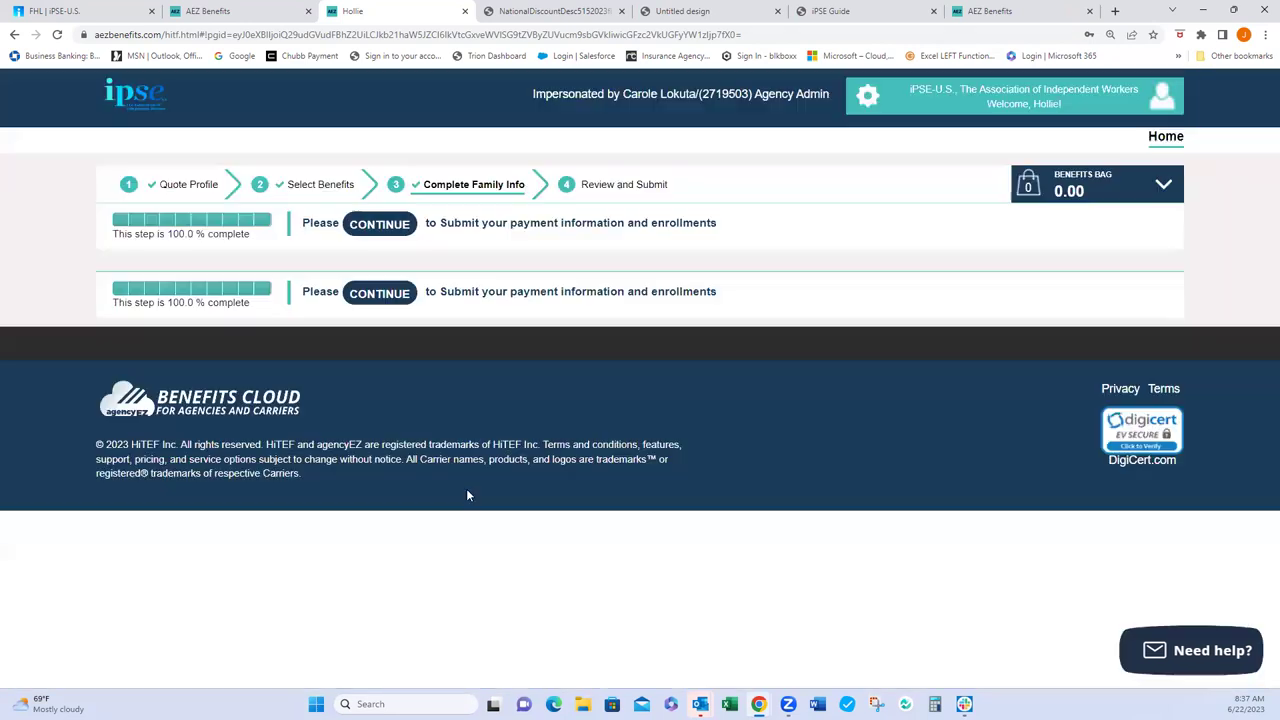
- Review the subscriber and child dependent details, then continue to Review and Submit
{"action": "scroll", "coordinate": [434, 467], "scroll_direction": "down", "scroll_amount": 2}
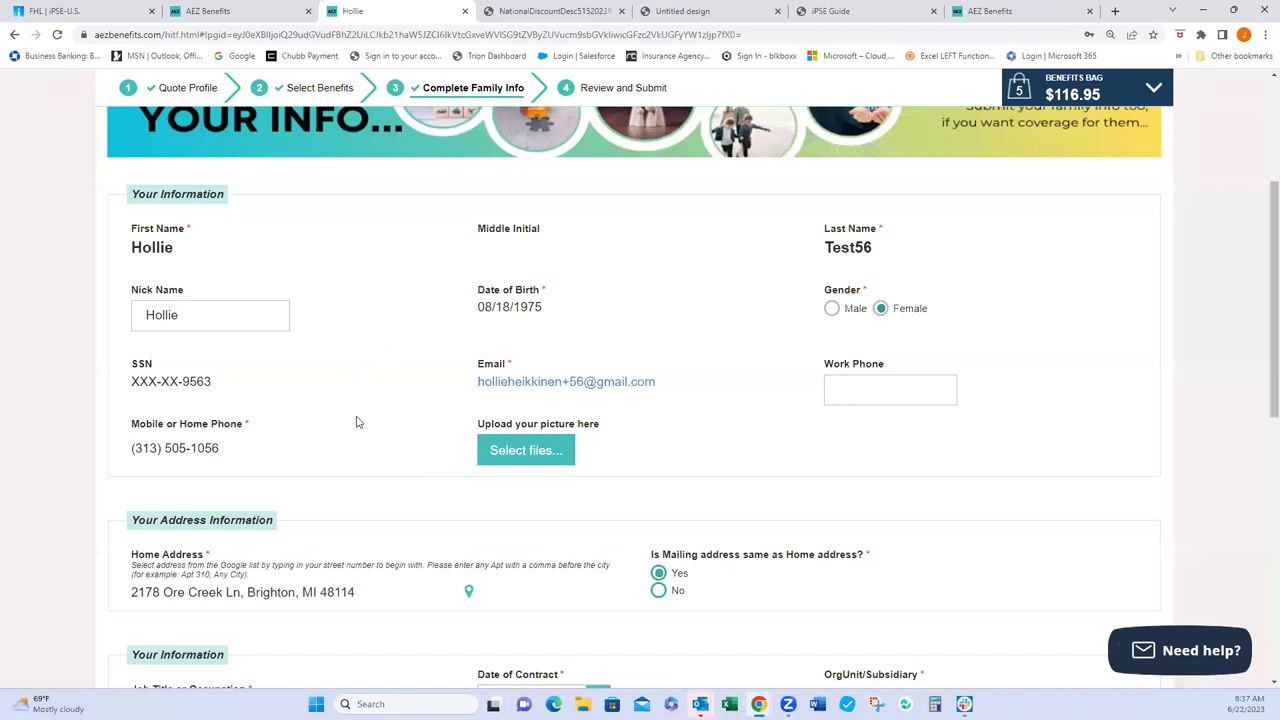
{"action": "scroll", "coordinate": [356, 422], "scroll_direction": "down", "scroll_amount": 3}
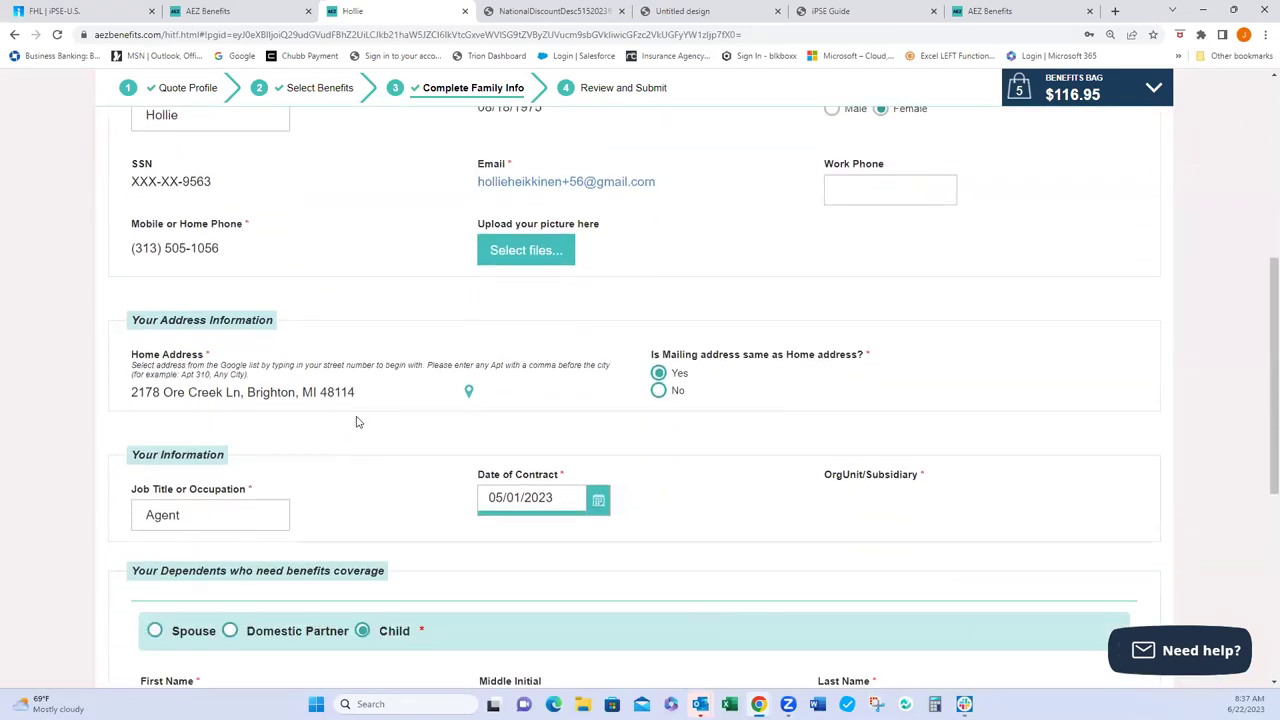
{"action": "scroll", "coordinate": [356, 422], "scroll_direction": "down", "scroll_amount": 3}
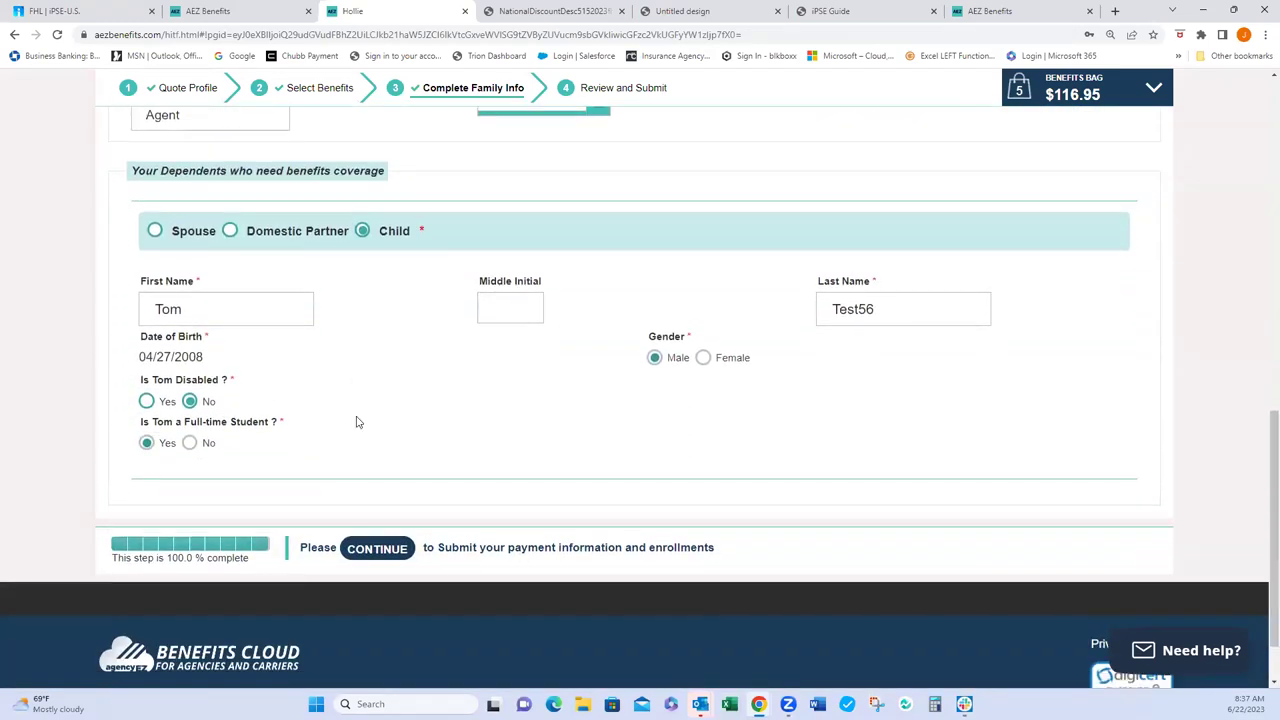
{"action": "left_click", "coordinate": [380, 616]}
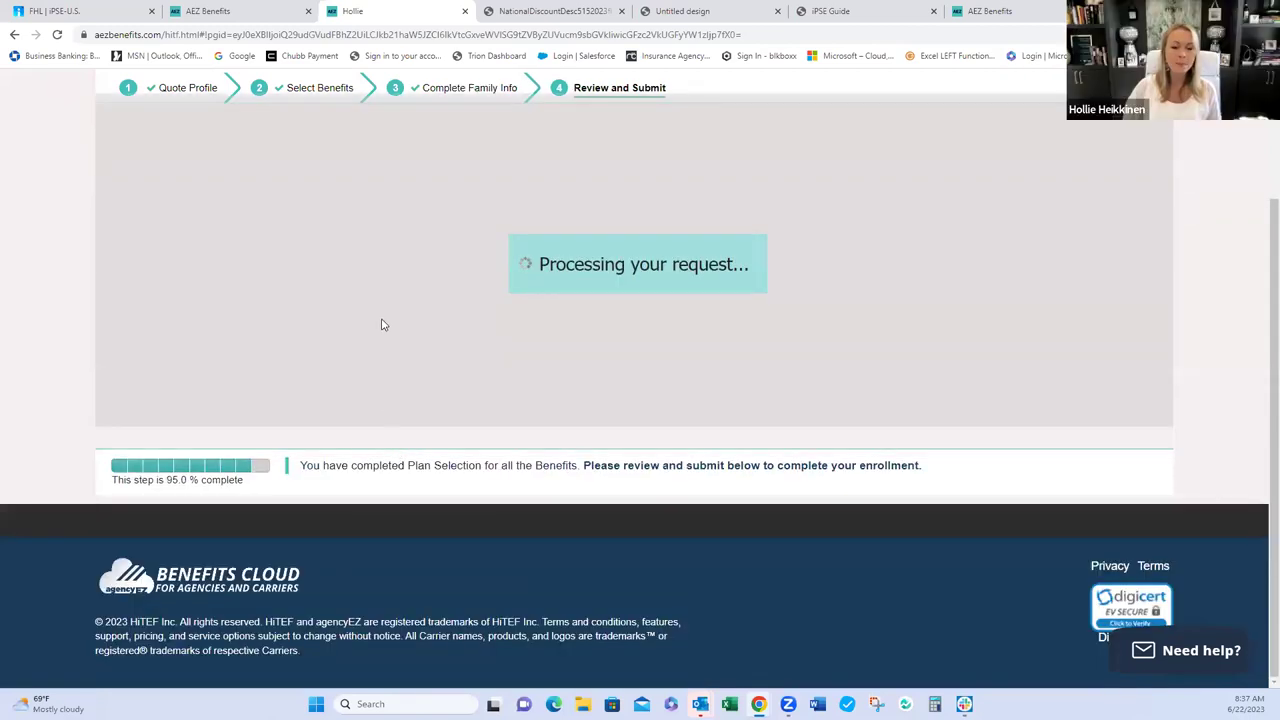
- Review the family, contact, plan and $116.95 monthly cost details down to the payment authorization
{"action": "scroll", "coordinate": [492, 458], "scroll_direction": "down", "scroll_amount": 3}
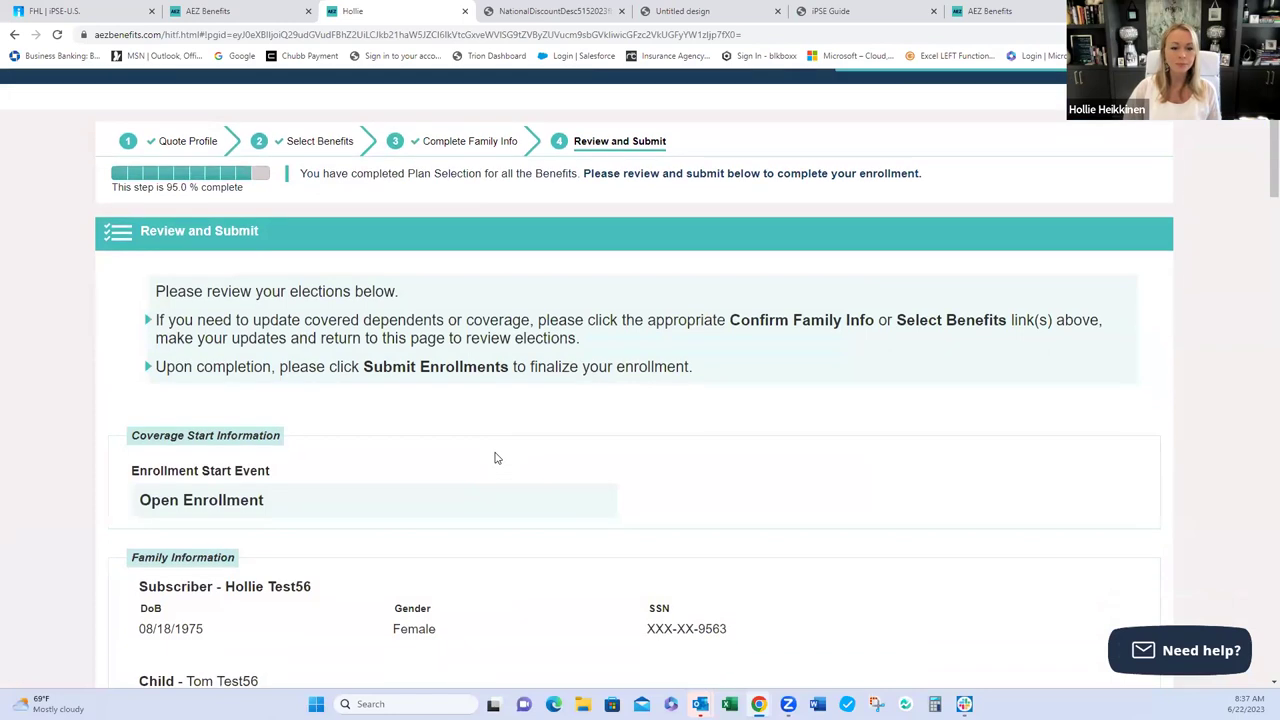
{"action": "scroll", "coordinate": [494, 458], "scroll_direction": "down", "scroll_amount": 3}
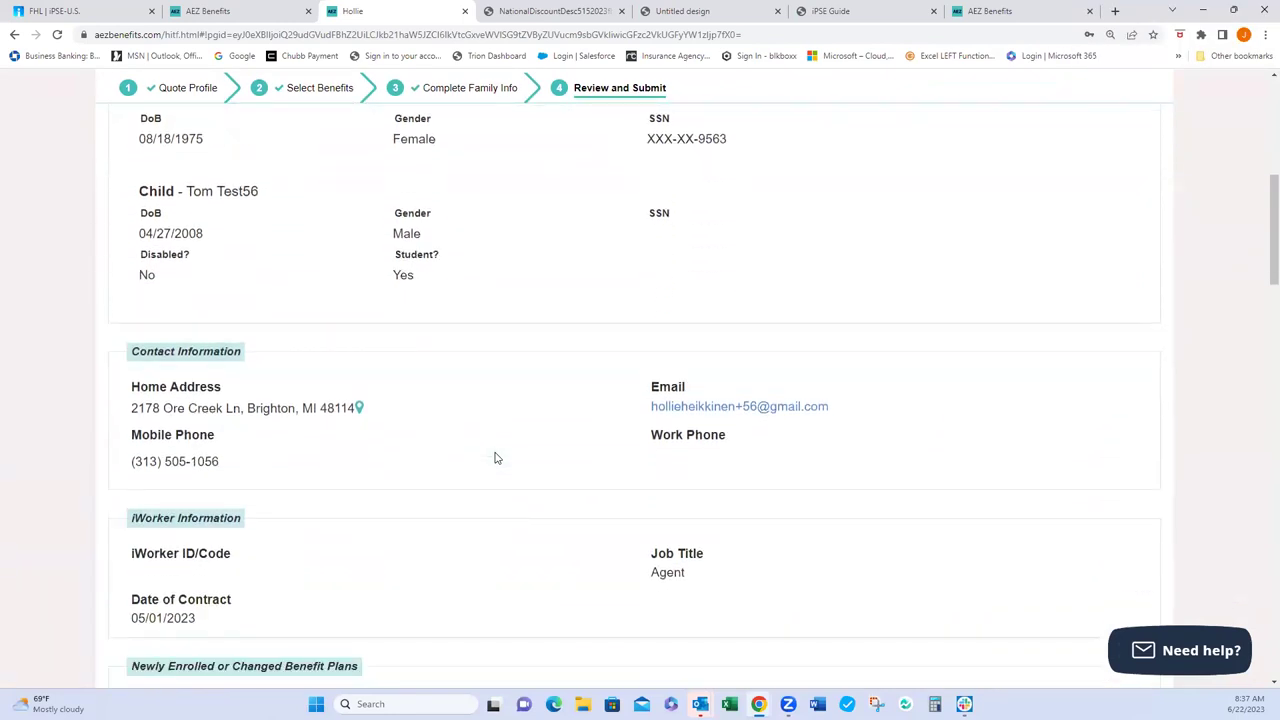
{"action": "scroll", "coordinate": [494, 458], "scroll_direction": "down", "scroll_amount": 3}
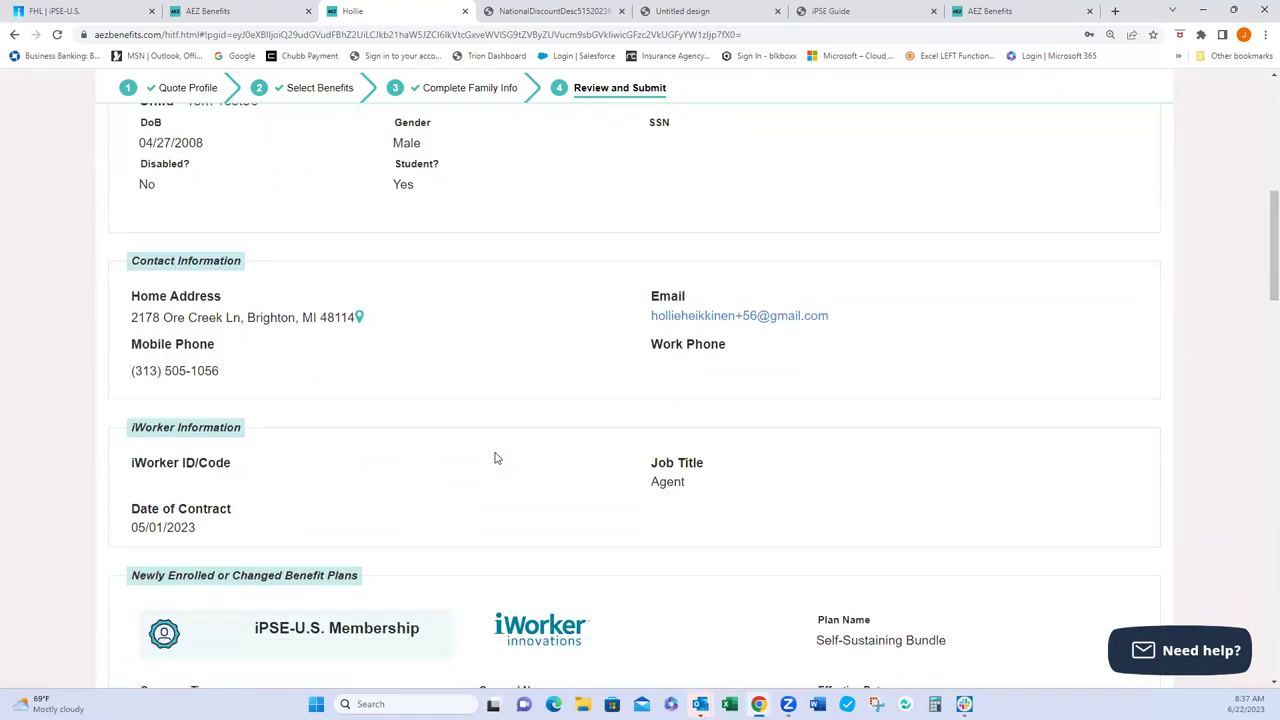
{"action": "scroll", "coordinate": [494, 458], "scroll_direction": "down", "scroll_amount": 3}
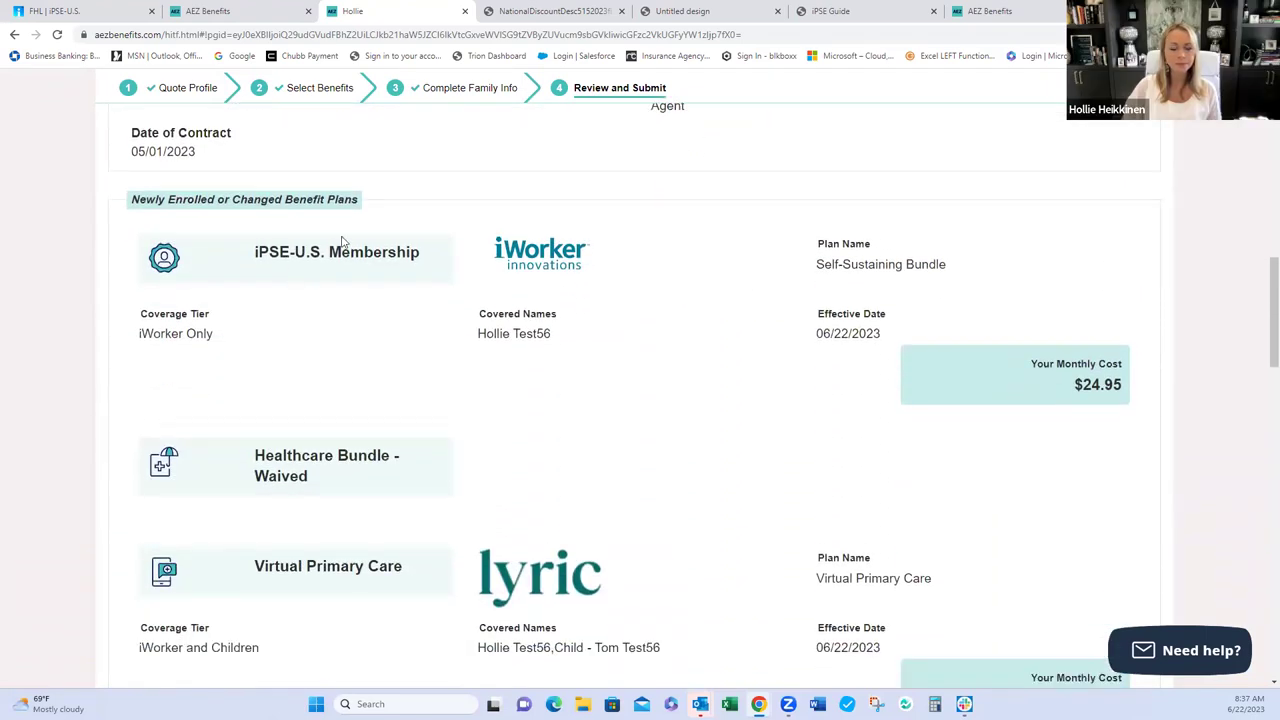
{"action": "scroll", "coordinate": [706, 486], "scroll_direction": "down", "scroll_amount": 3}
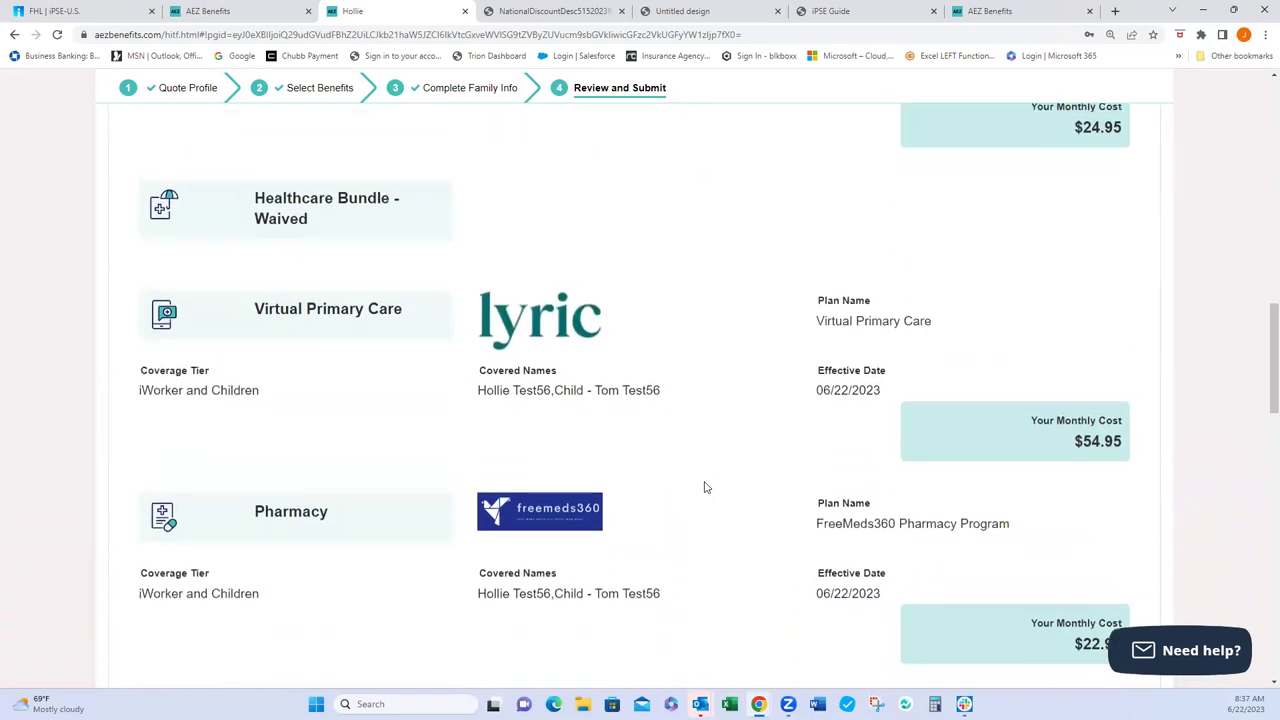
{"action": "scroll", "coordinate": [704, 487], "scroll_direction": "down", "scroll_amount": 1}
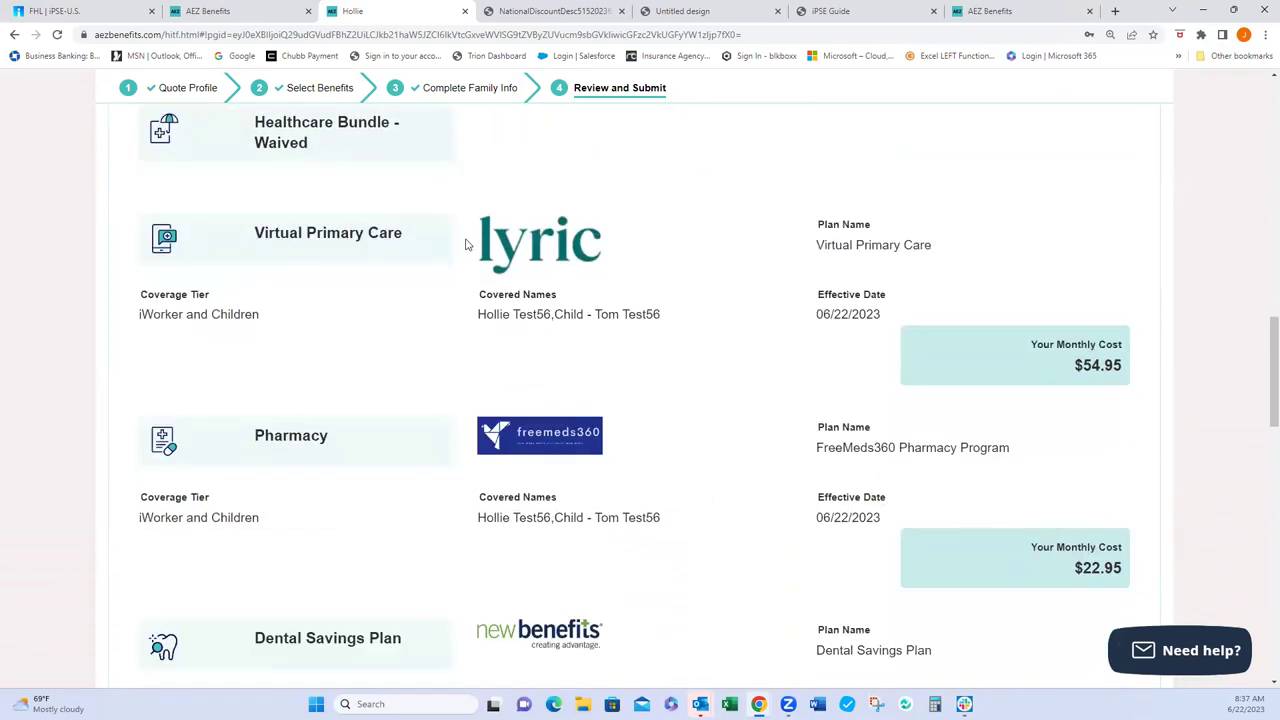
{"action": "scroll", "coordinate": [673, 533], "scroll_direction": "down", "scroll_amount": 3}
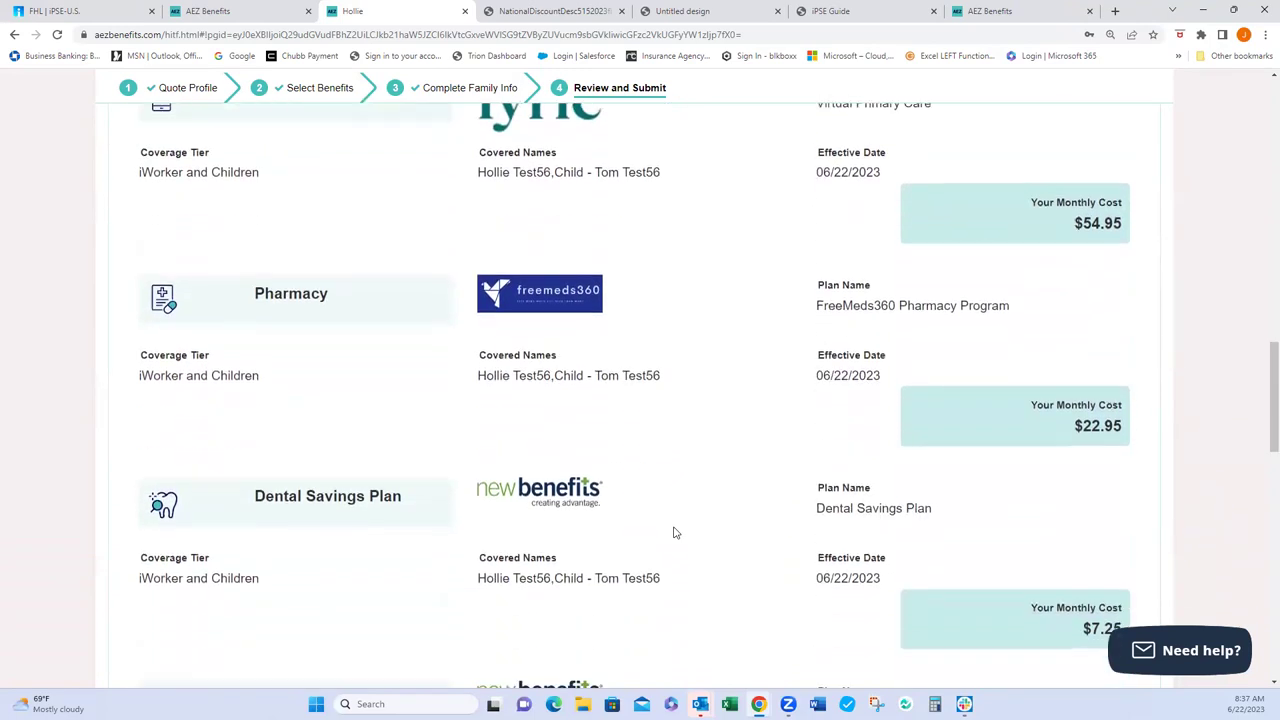
{"action": "scroll", "coordinate": [673, 533], "scroll_direction": "down", "scroll_amount": 5}
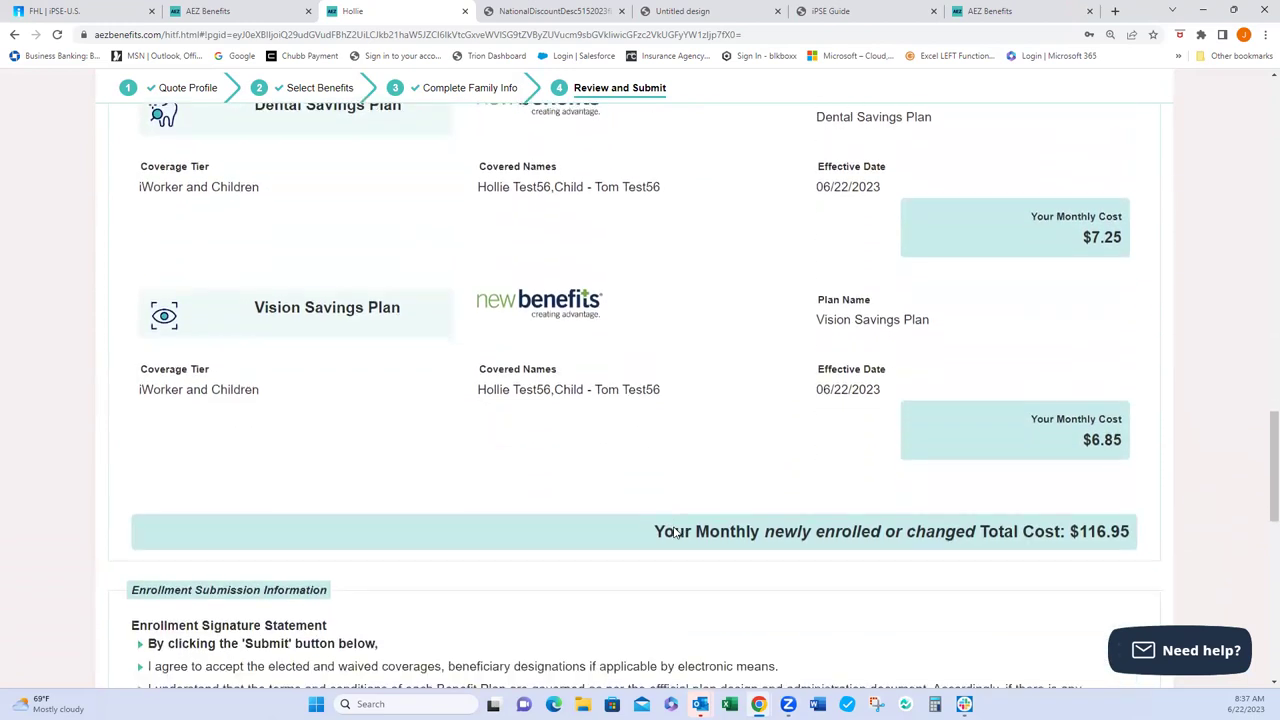
{"action": "scroll", "coordinate": [673, 533], "scroll_direction": "down", "scroll_amount": 1}
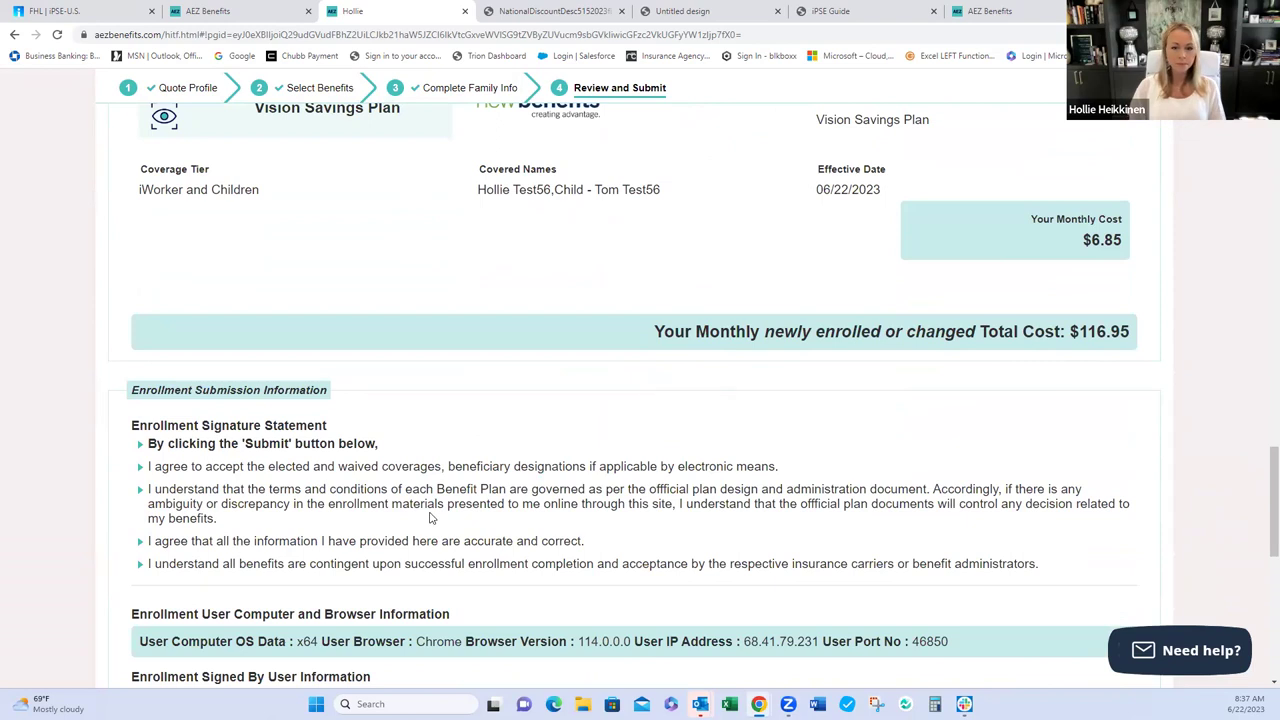
{"action": "scroll", "coordinate": [432, 517], "scroll_direction": "down", "scroll_amount": 2}
{"action": "scroll", "coordinate": [432, 517], "scroll_direction": "down", "scroll_amount": 1}
{"action": "scroll", "coordinate": [434, 513], "scroll_direction": "down", "scroll_amount": 2}
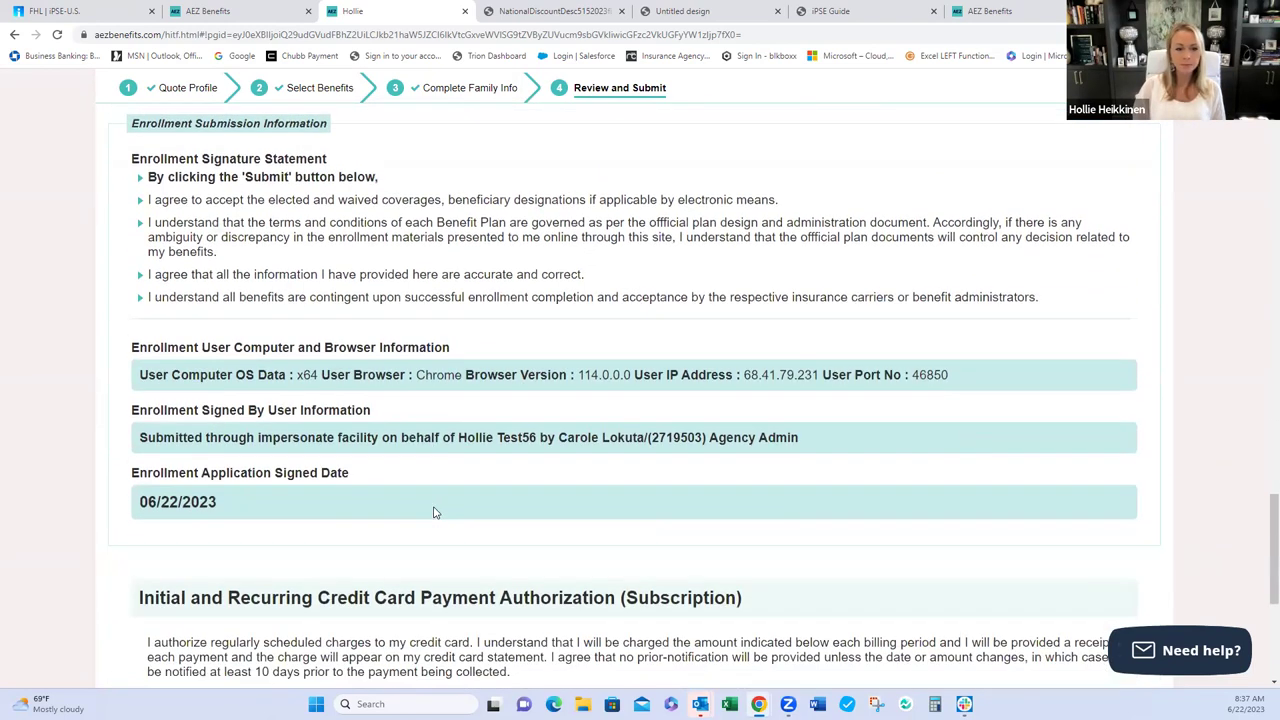
{"action": "scroll", "coordinate": [434, 511], "scroll_direction": "down", "scroll_amount": 1}
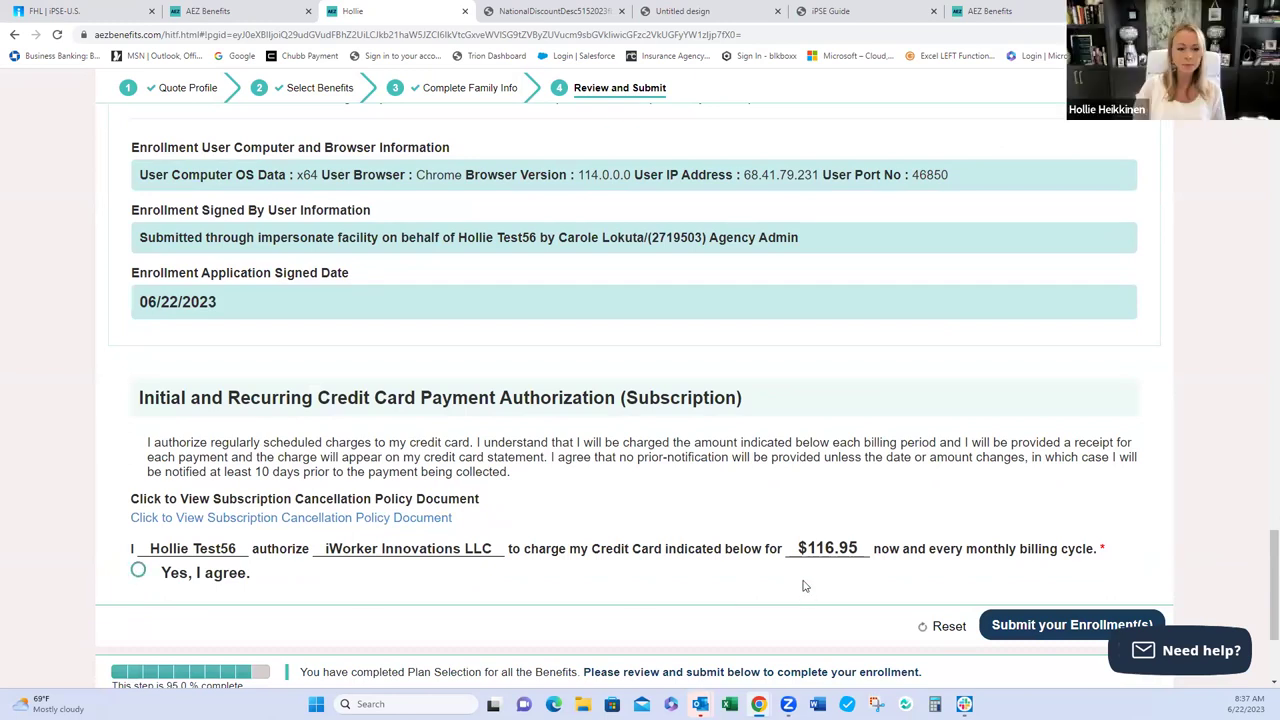
- Choose 'Yes, I agree.' and 'Pay by Credit Card', making the monthly total $120.05 with $3.10 fees
{"action": "left_click", "coordinate": [140, 573]}
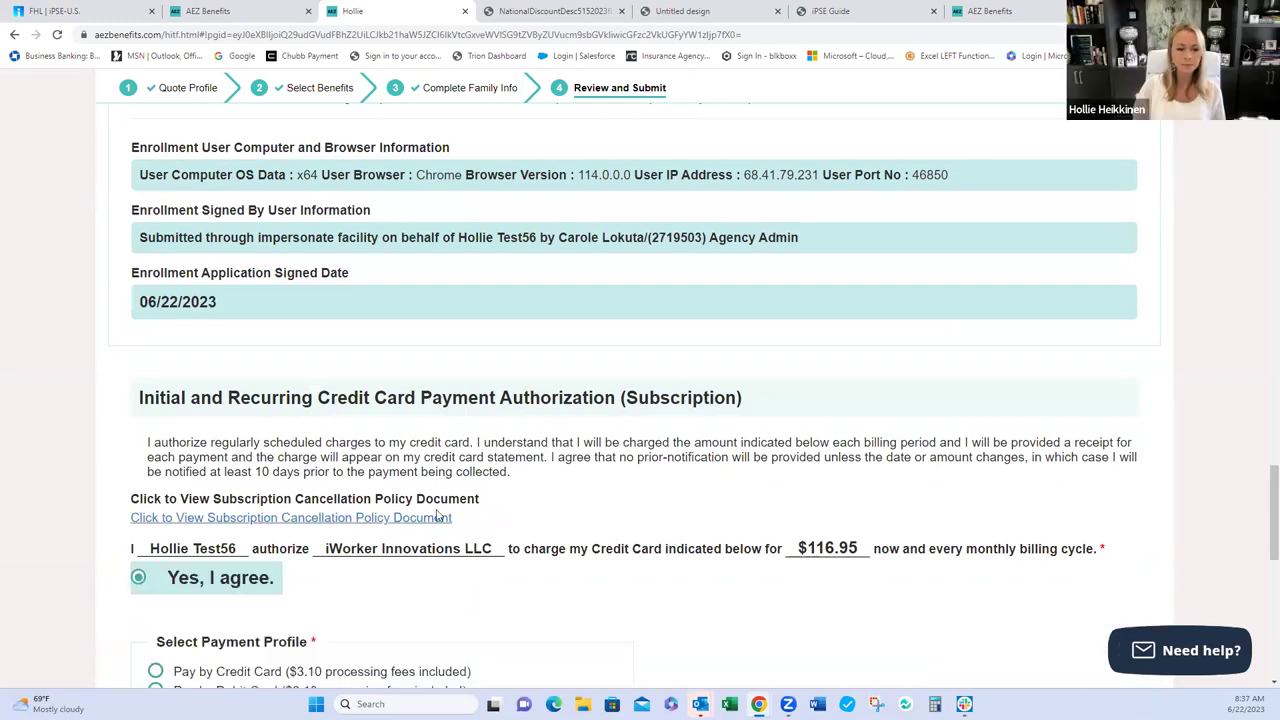
{"action": "scroll", "coordinate": [437, 515], "scroll_direction": "down", "scroll_amount": 2}
{"action": "left_click", "coordinate": [155, 477]}
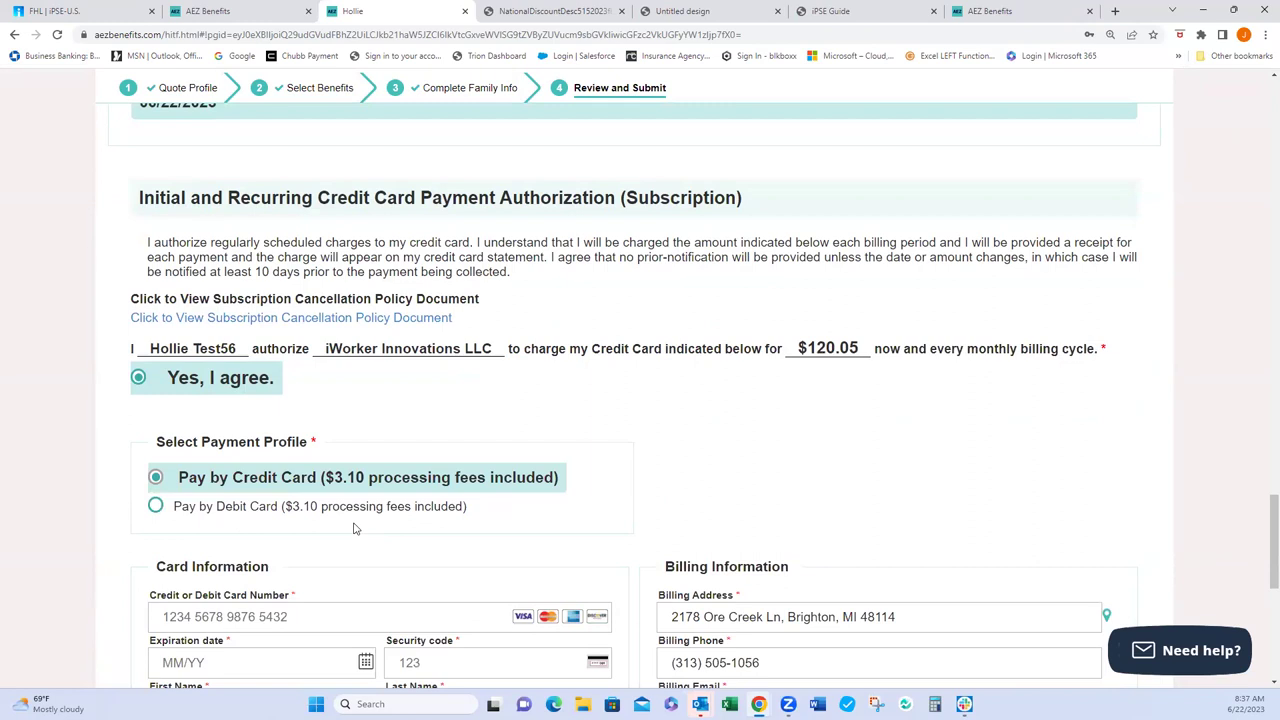
{"action": "scroll", "coordinate": [330, 524], "scroll_direction": "down", "scroll_amount": 1}
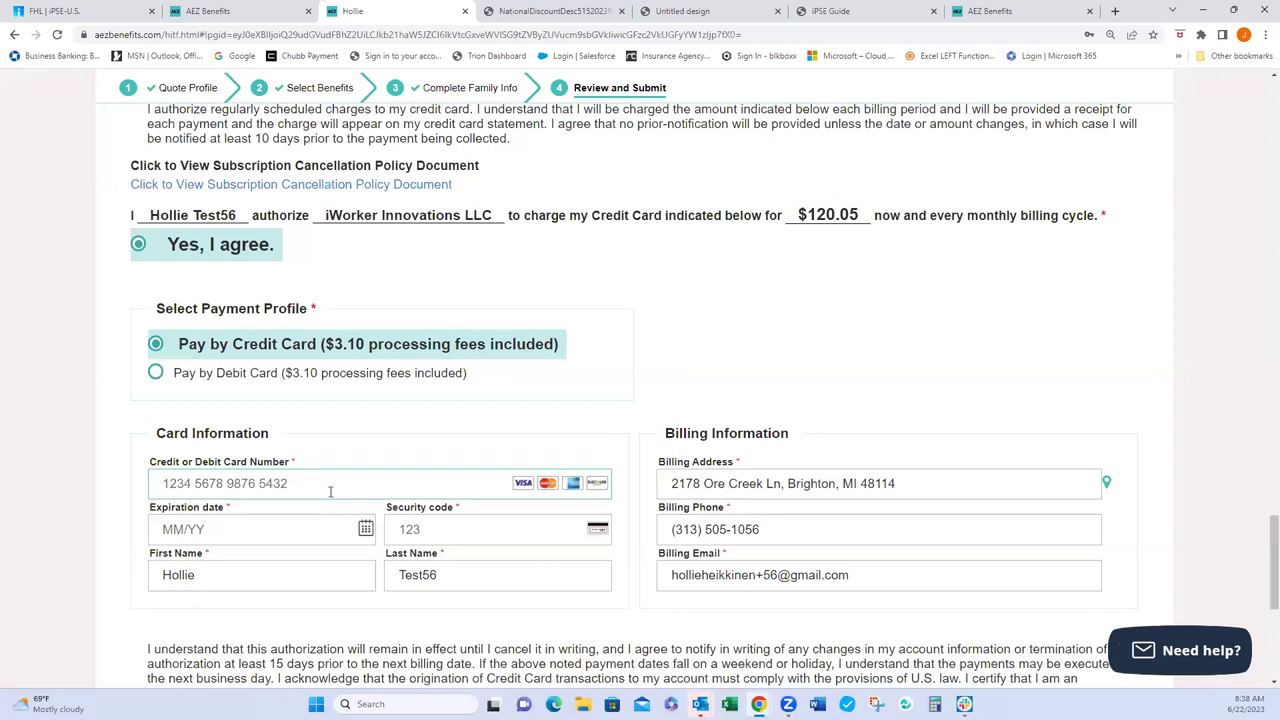
{"action": "scroll", "coordinate": [330, 491], "scroll_direction": "down", "scroll_amount": 1}
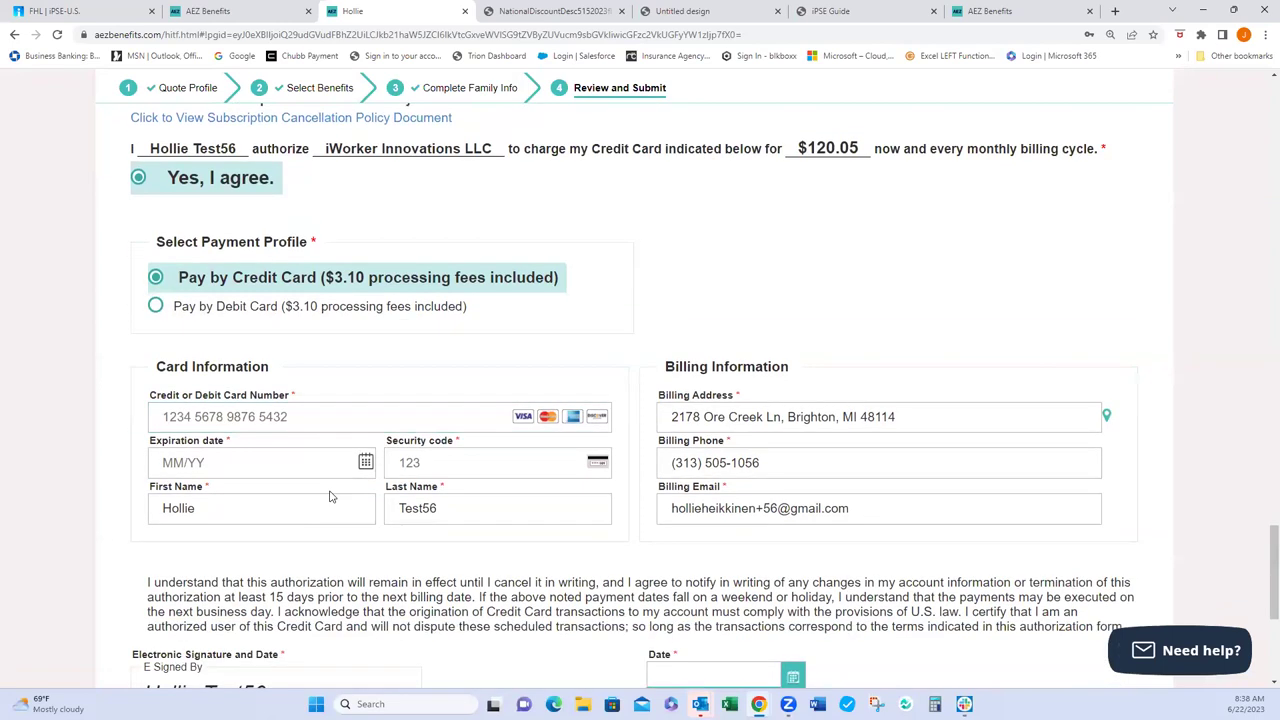
{"action": "scroll", "coordinate": [330, 496], "scroll_direction": "down", "scroll_amount": 2}
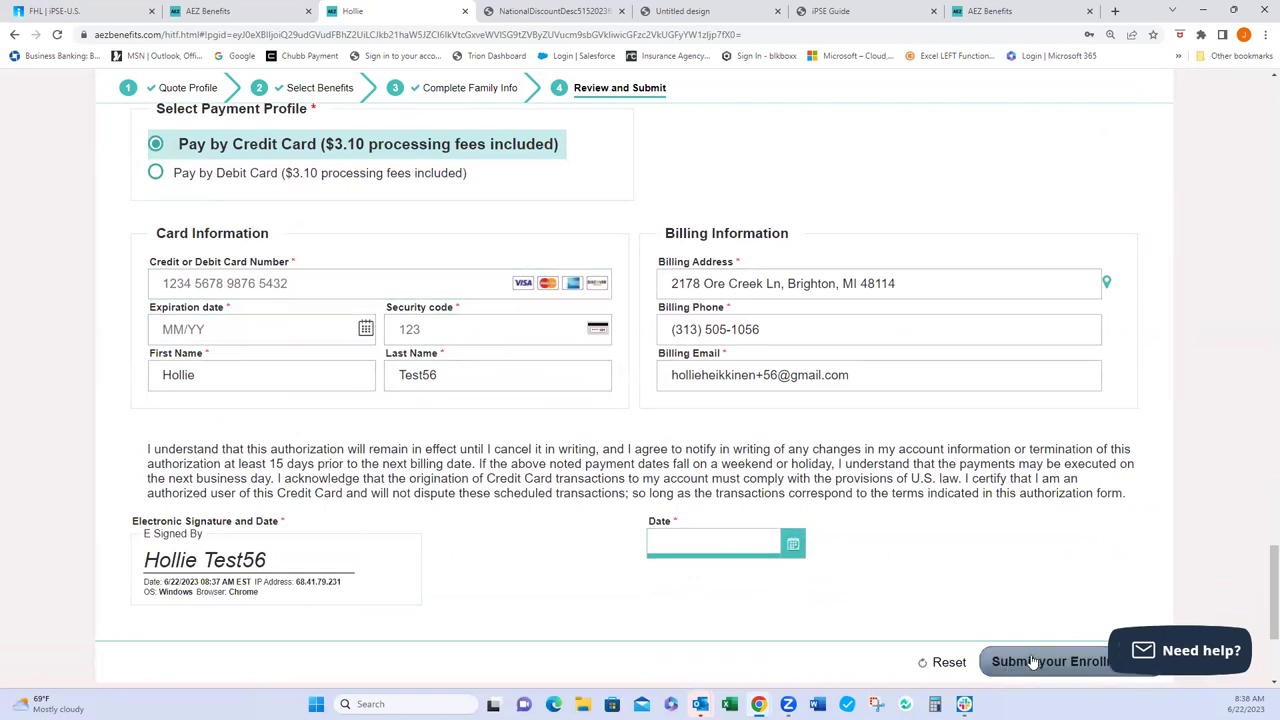
{"action": "scroll", "coordinate": [353, 382], "scroll_direction": "up", "scroll_amount": 15}
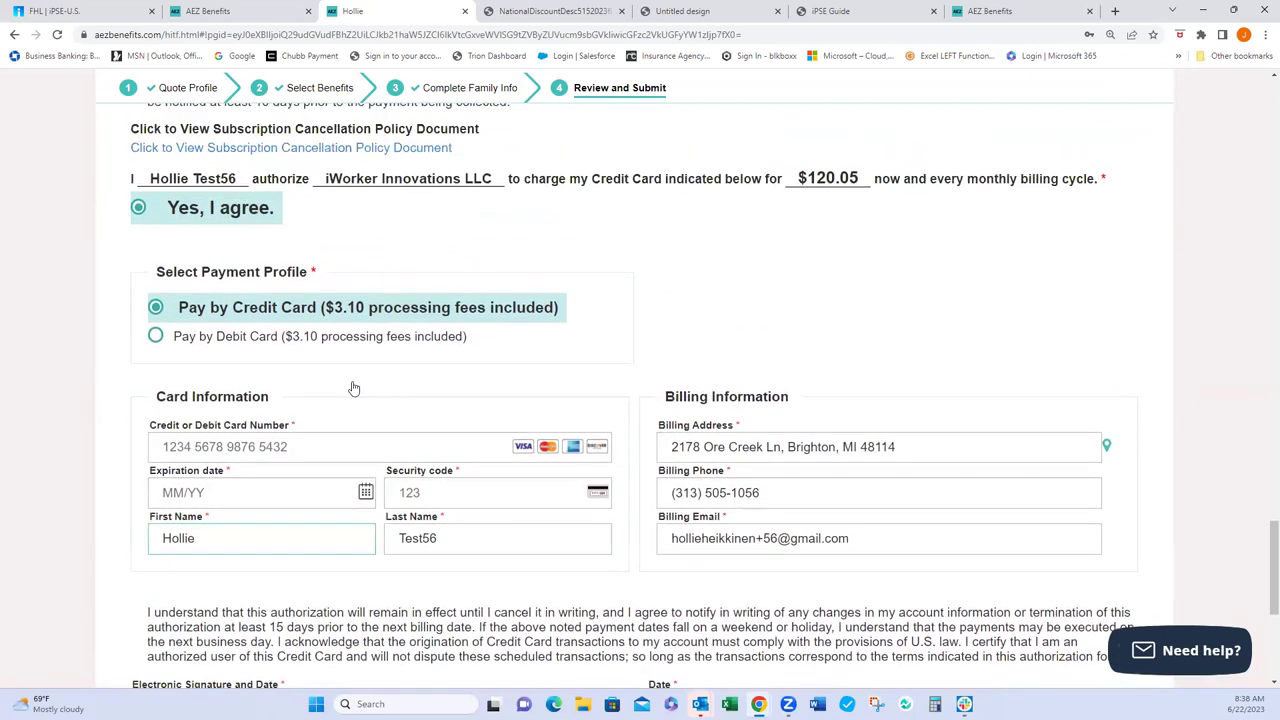